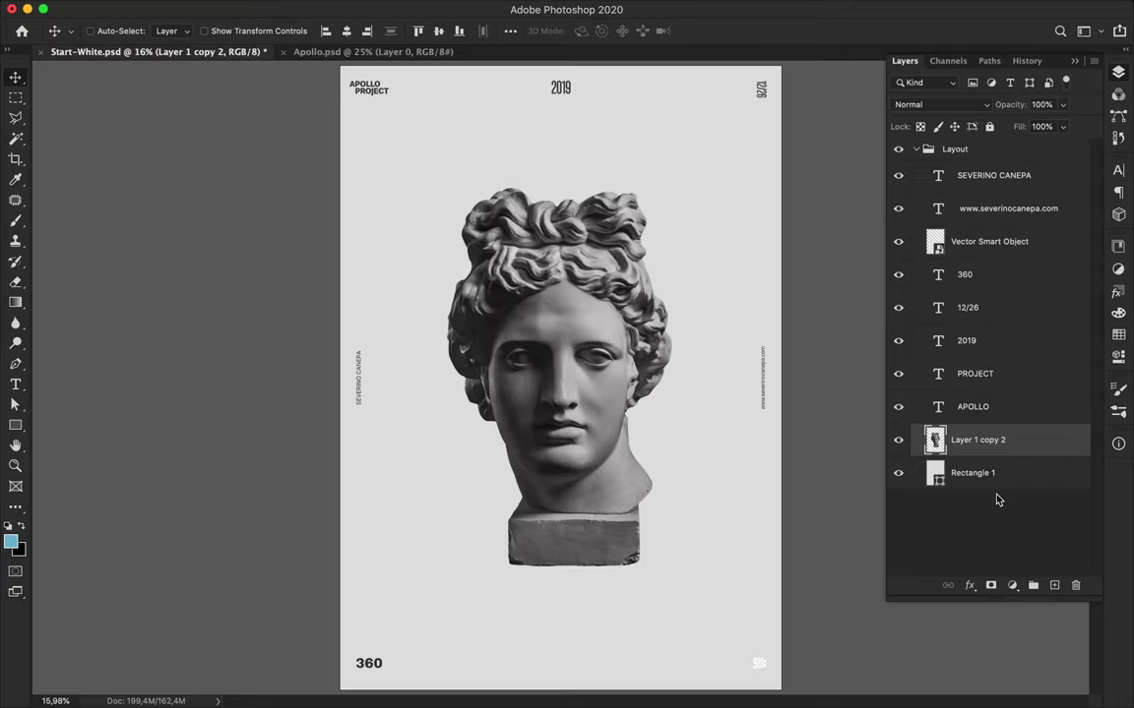
# Add a Levels layer (black 42, white 241, darker midtones) clipped to Layer 1 copy 2
pyautogui.click(1033, 638)
pyautogui.moveTo(892, 400); pyautogui.dragTo(921, 399)
pyautogui.moveTo(1081, 399); pyautogui.dragTo(1070, 400)
pyautogui.moveTo(996, 399)
pyautogui.mouseDown()
pyautogui.moveTo(966, 399)
pyautogui.moveTo(1025, 399)
pyautogui.mouseUp()
pyautogui.click(1117, 75)
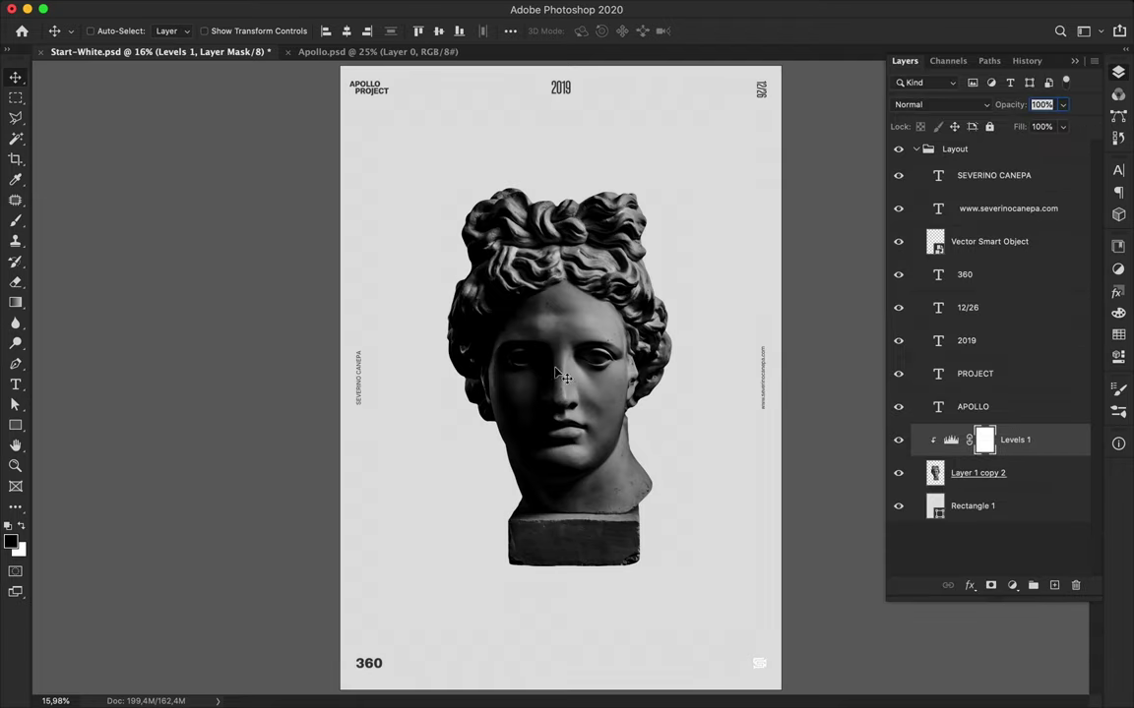
pyautogui.click(562, 93)
pyautogui.click(546, 315)
# Open the Brush tool's presets to choose a brush for the red paint
pyautogui.press('b')
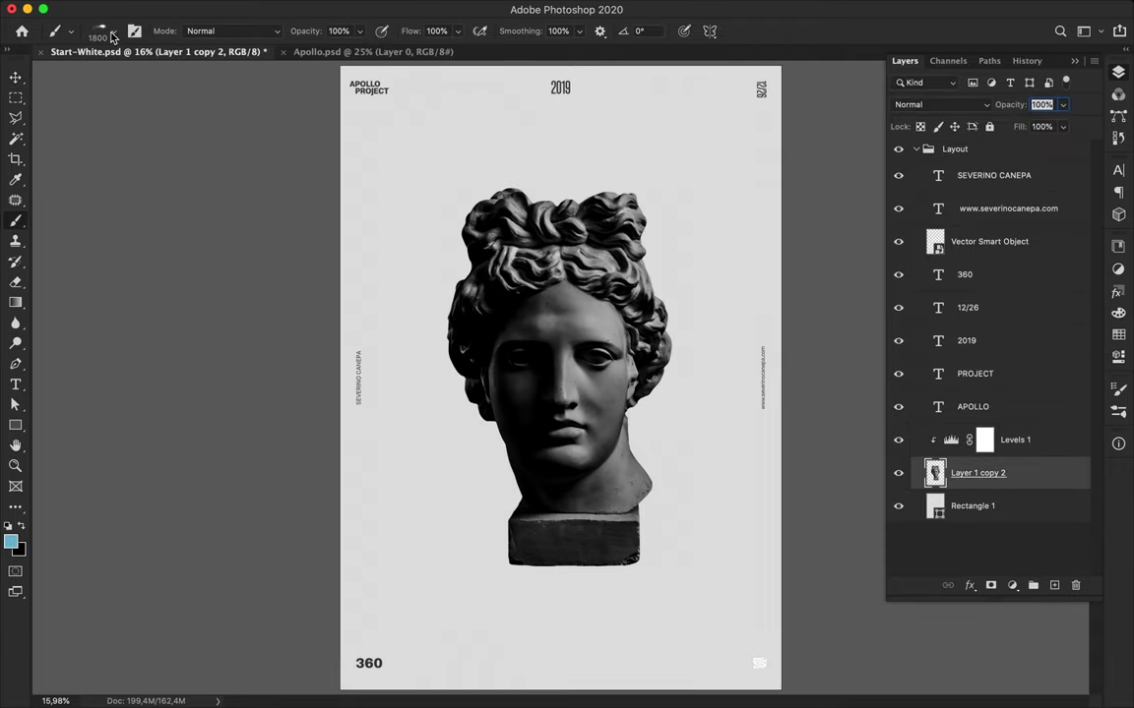
pyautogui.click(103, 33)
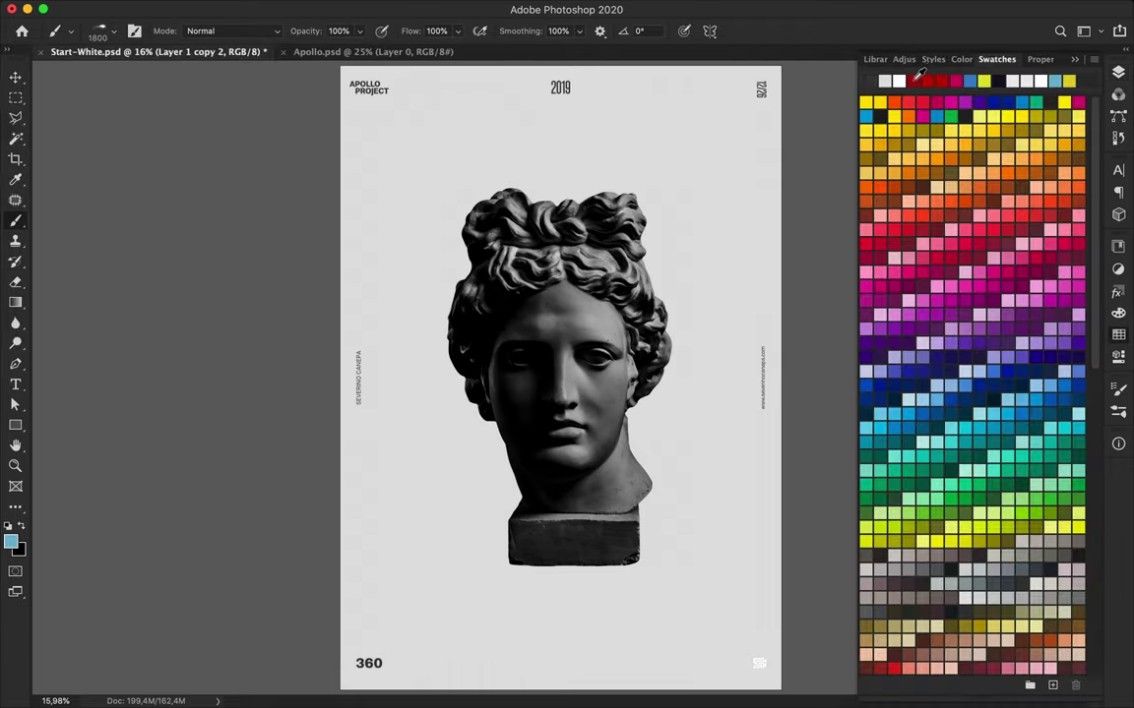
pyautogui.press('v')
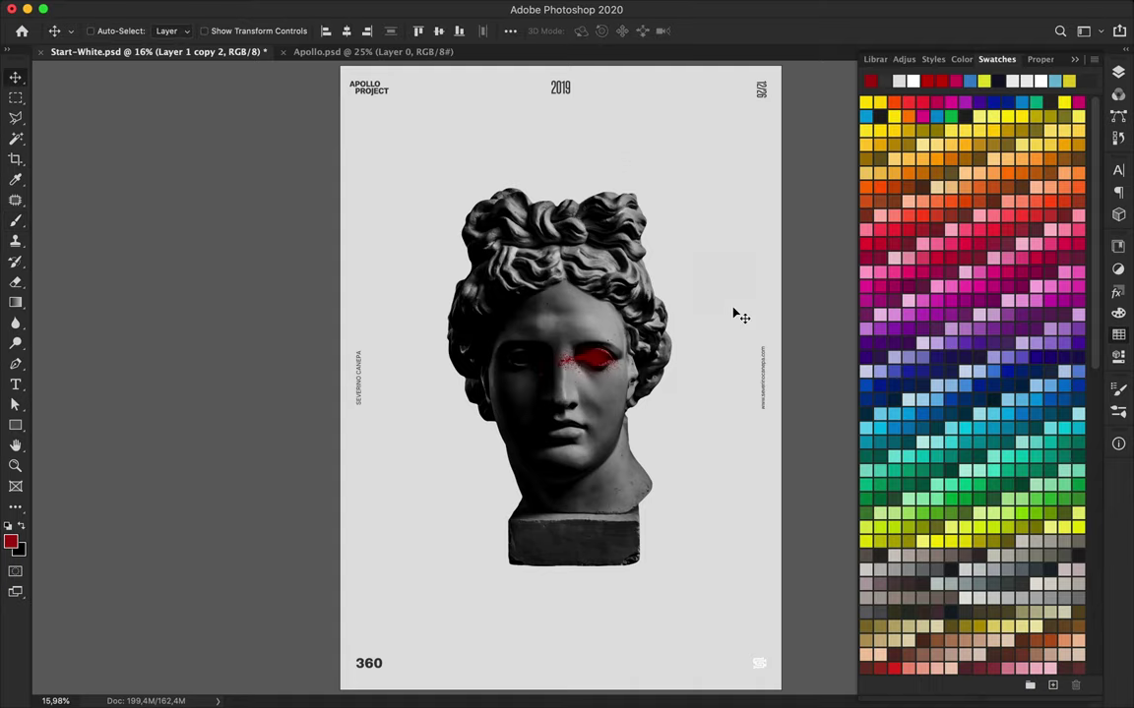
# Fit the whole poster in view, restore the Layers panel, and add a new empty layer
pyautogui.hotkey('shift', 'Tab')
pyautogui.hotkey('ctrl', '0')
pyautogui.hotkey('ctrl', '-')
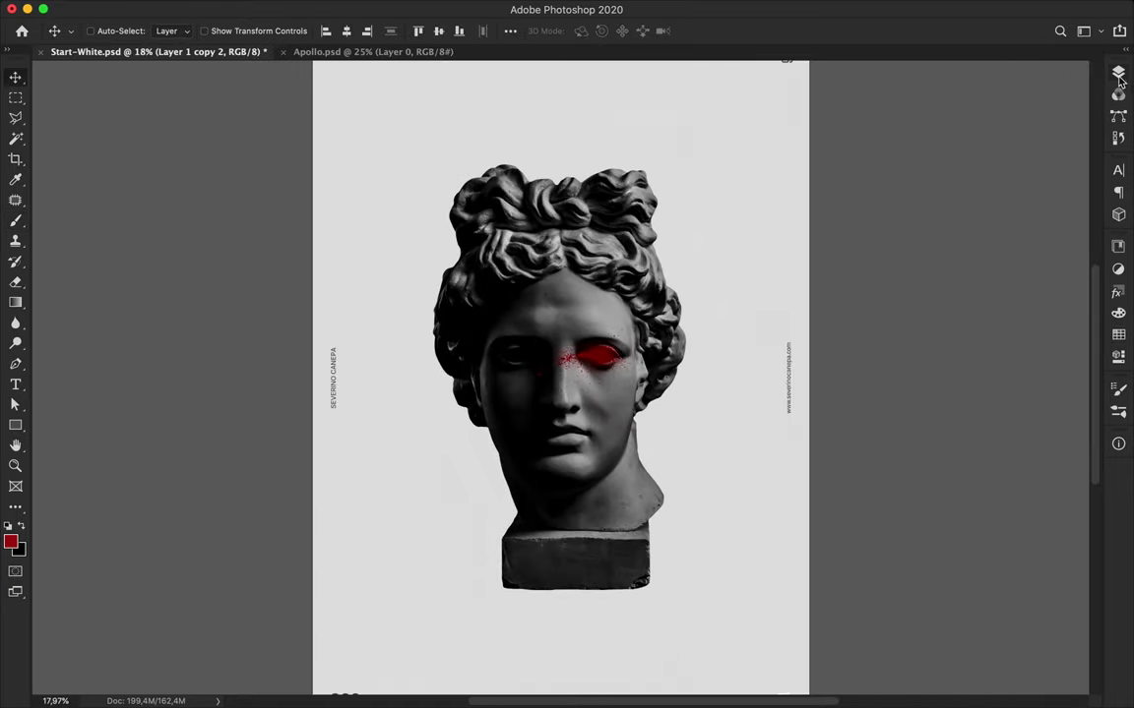
pyautogui.press('F7')
pyautogui.hotkey('ctrl', 'shift', 'alt', 'n')
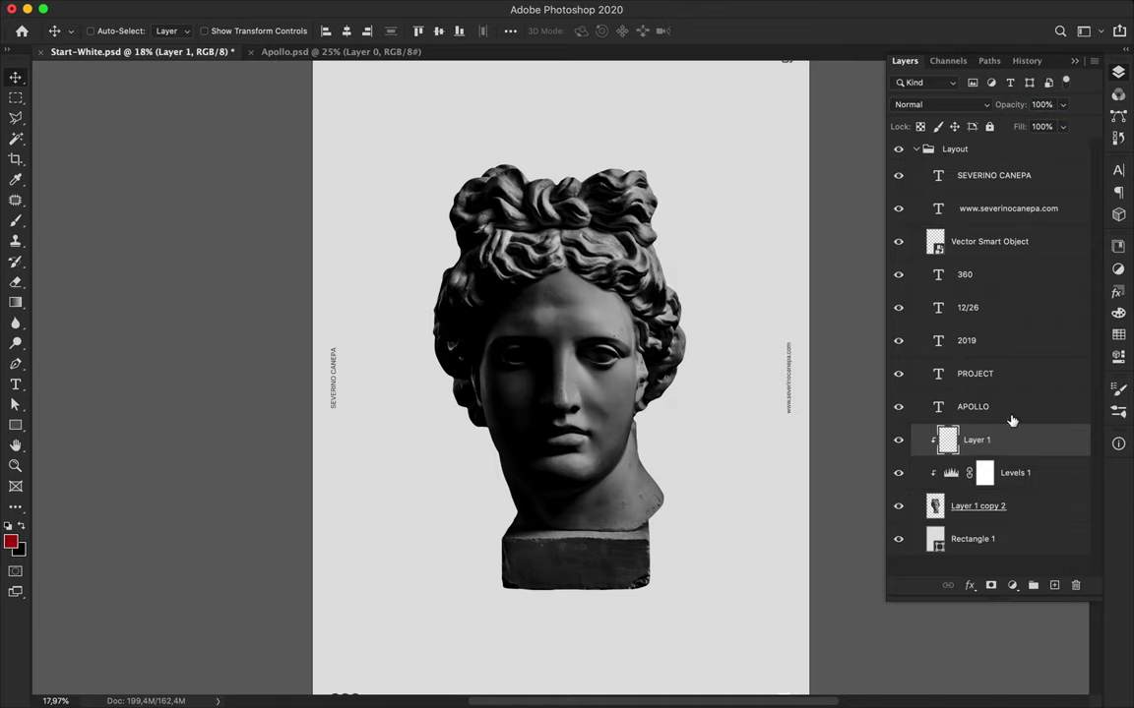
# Stamp two large black marks over the head with brush preset 13 on Layer 1
pyautogui.press('b')
pyautogui.press('v')
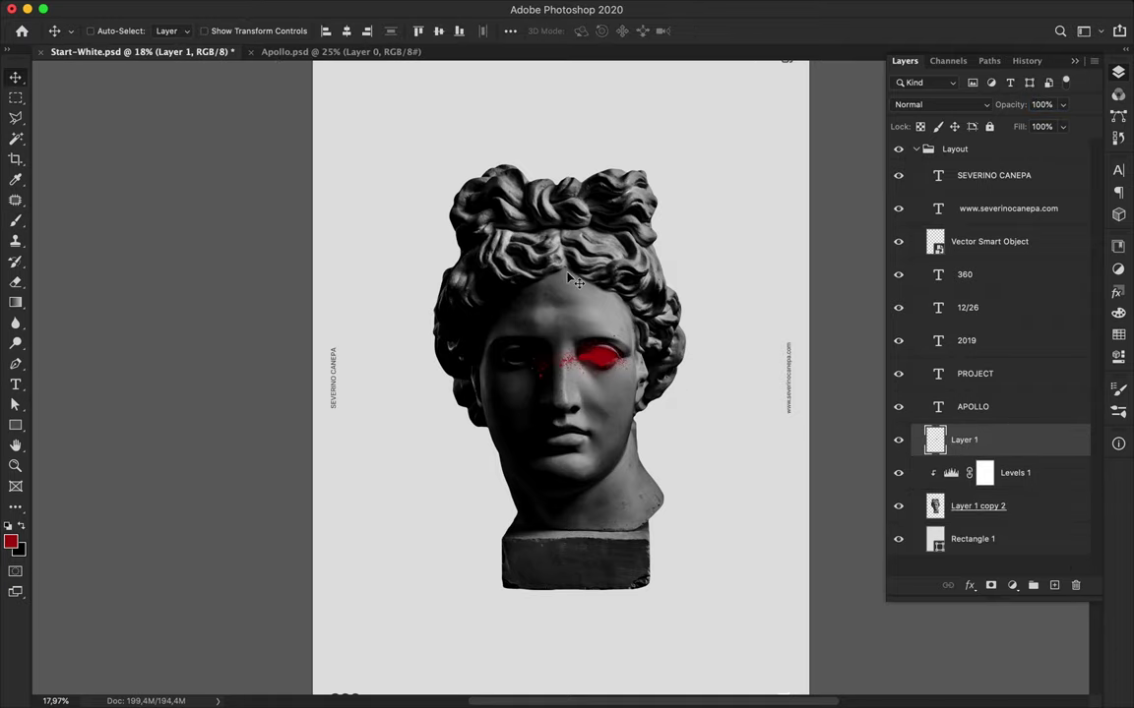
pyautogui.press('b')
pyautogui.click(113, 30)
pyautogui.click(98, 285)
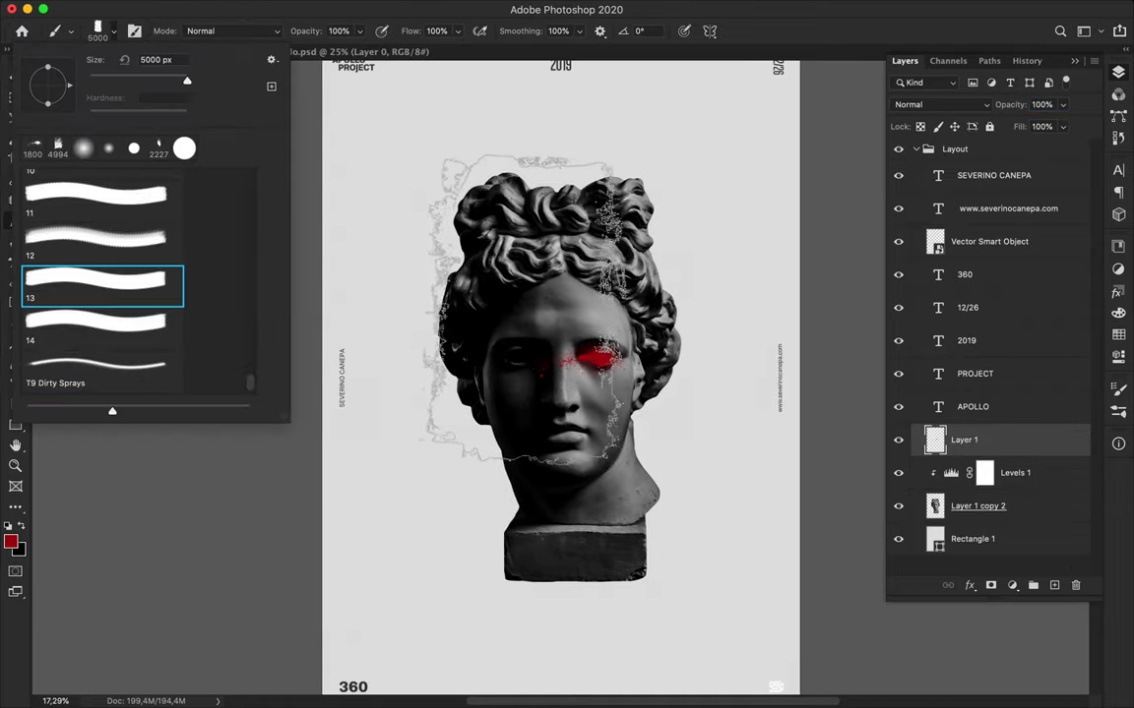
pyautogui.click(527, 310)
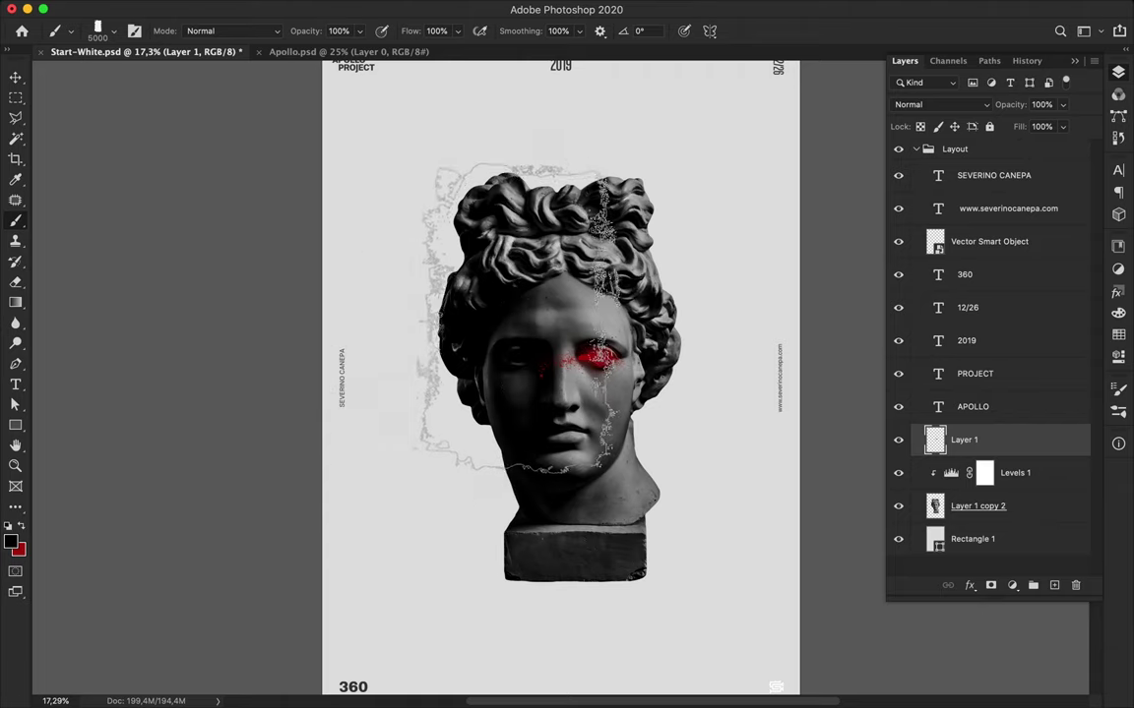
pyautogui.click(510, 315)
# Move Layer 1 beneath the statue layer and clear the selection
pyautogui.moveTo(1004, 443); pyautogui.dragTo(1003, 519)
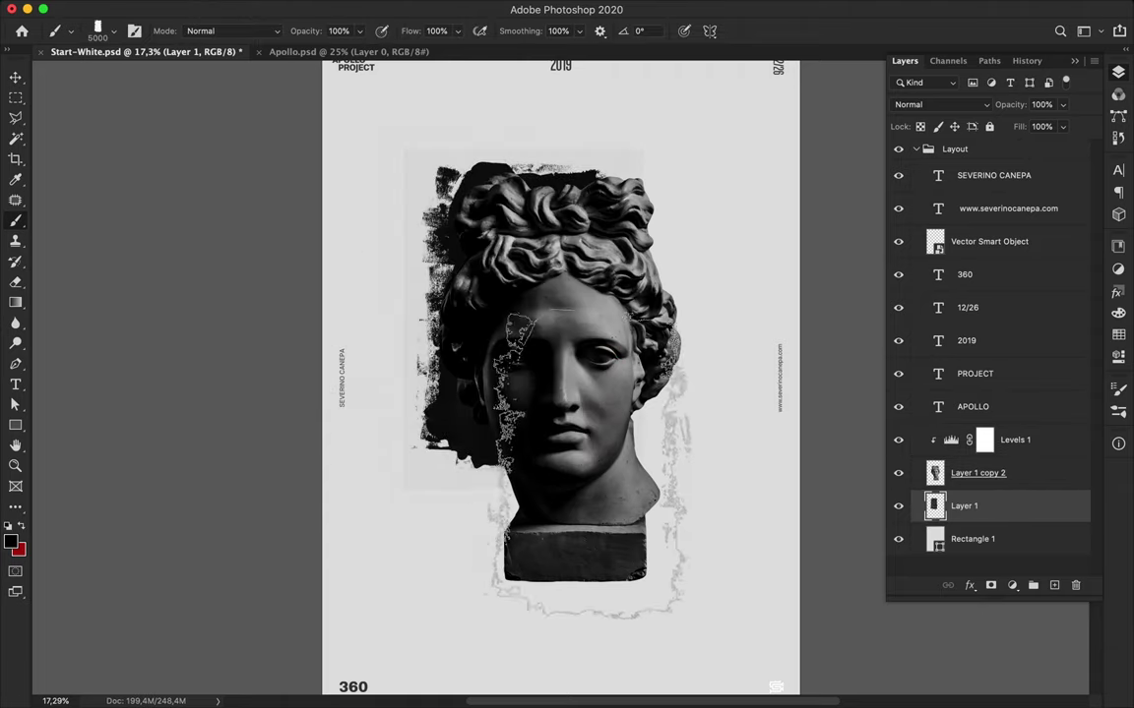
pyautogui.hotkey('ctrl', 'z')
pyautogui.press('v')
pyautogui.press('w')
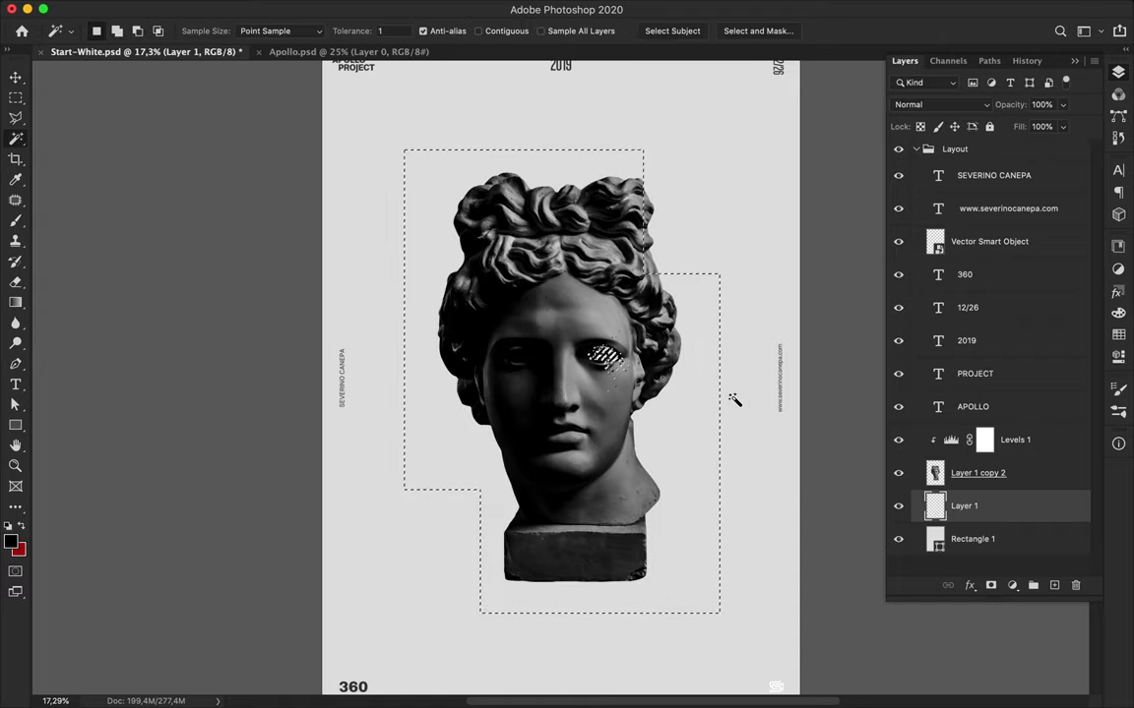
pyautogui.press('m')
pyautogui.hotkey('ctrl', 'd')
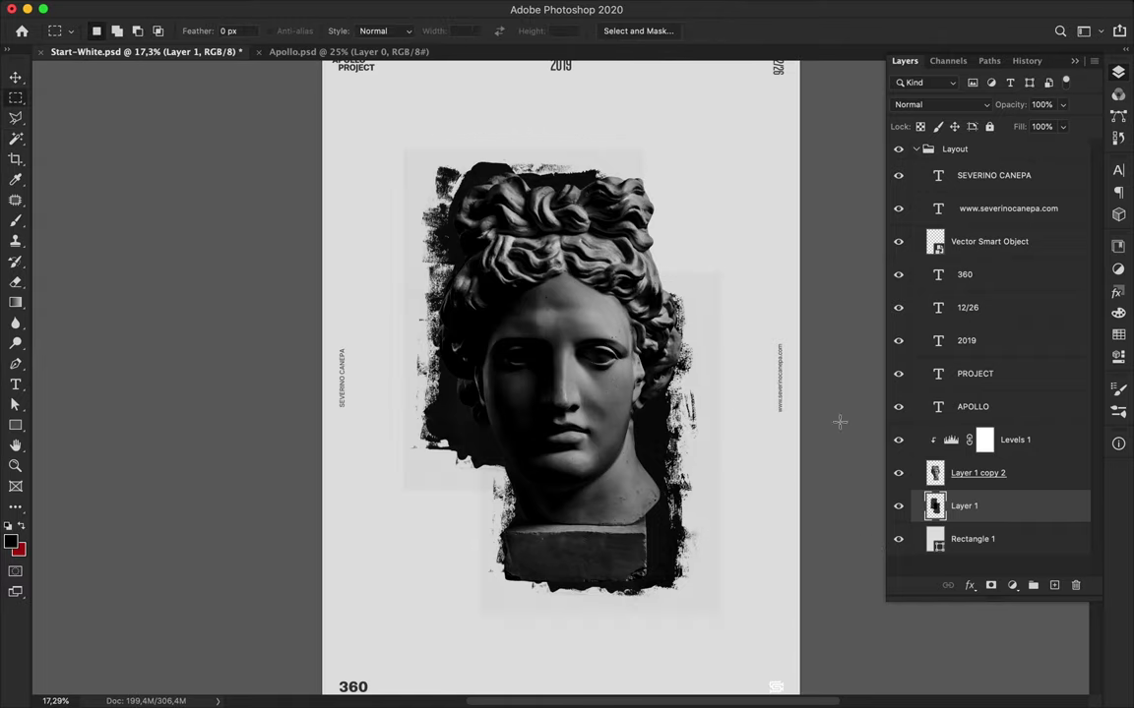
pyautogui.rightClick(1001, 505)
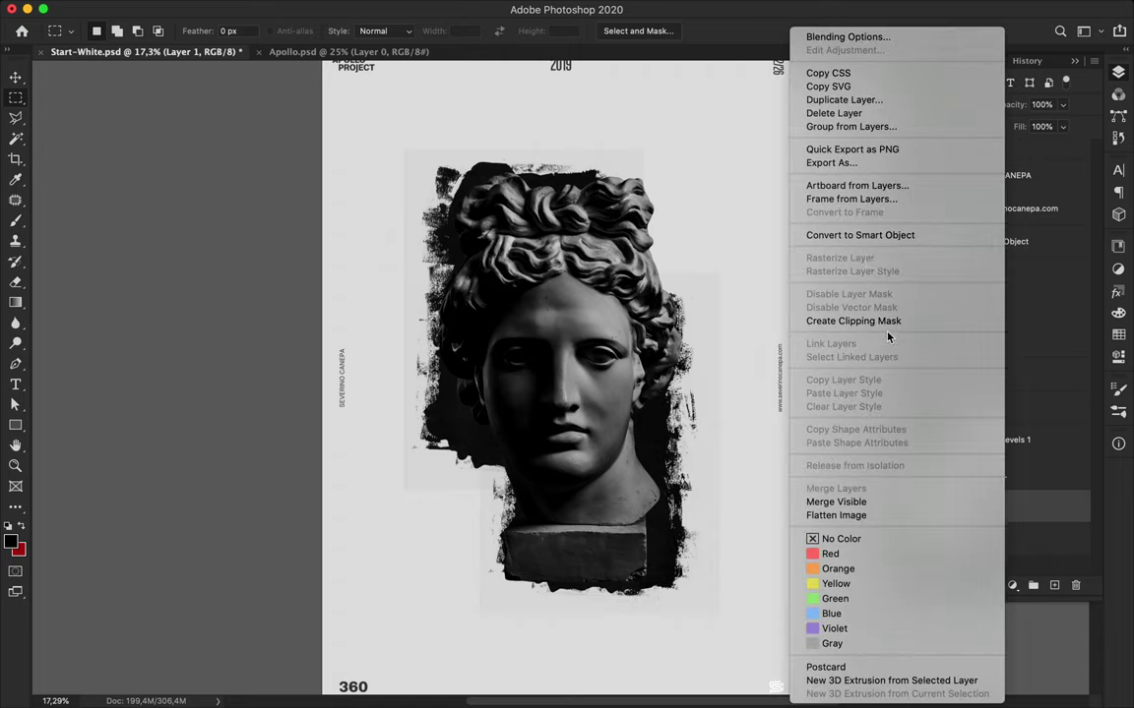
pyautogui.click(862, 236)
pyautogui.rightClick(1004, 506)
pyautogui.press('Escape')
pyautogui.press('w')
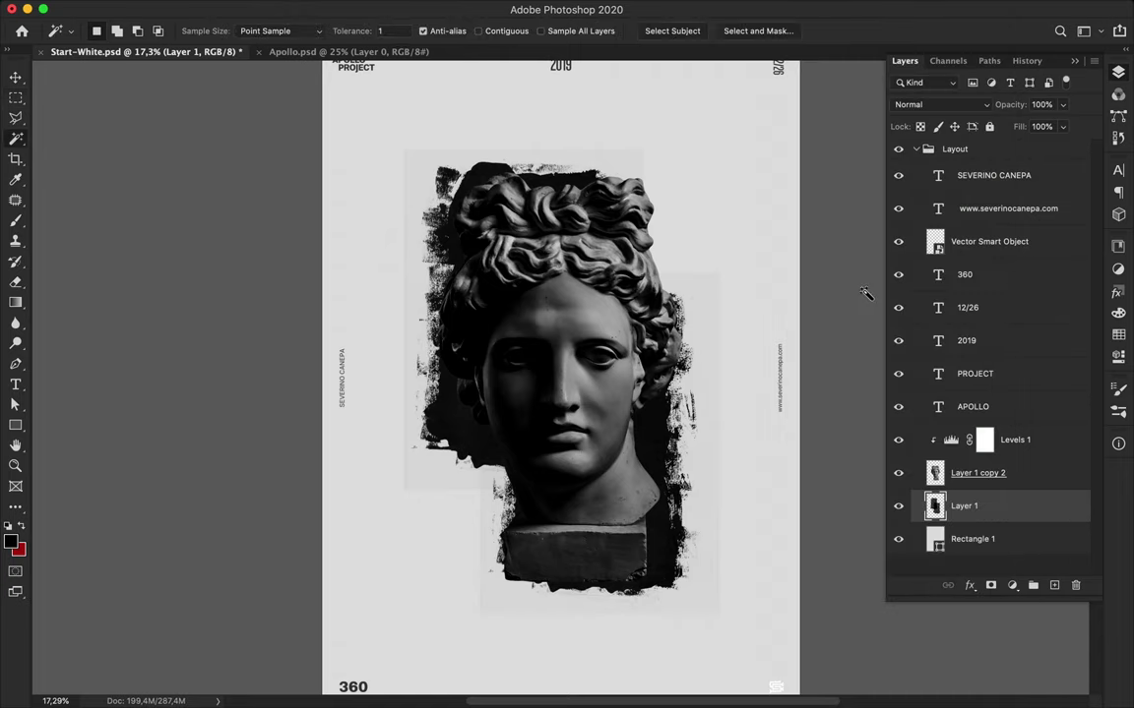
pyautogui.press('Delete')
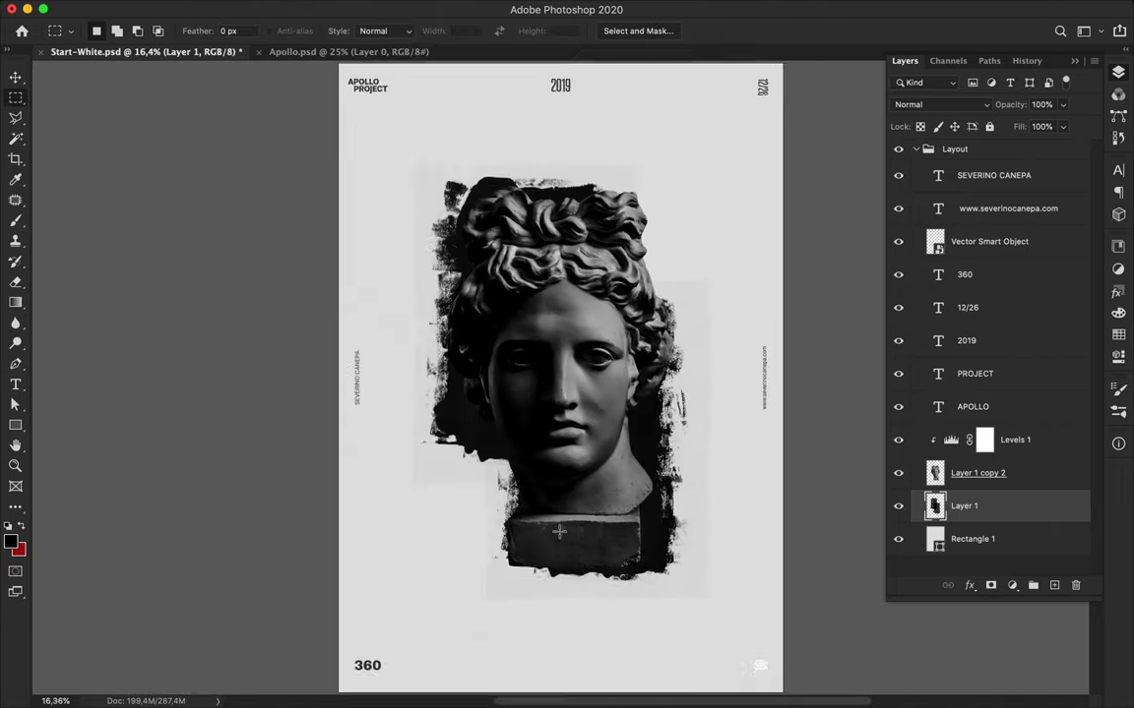
pyautogui.click(939, 104)
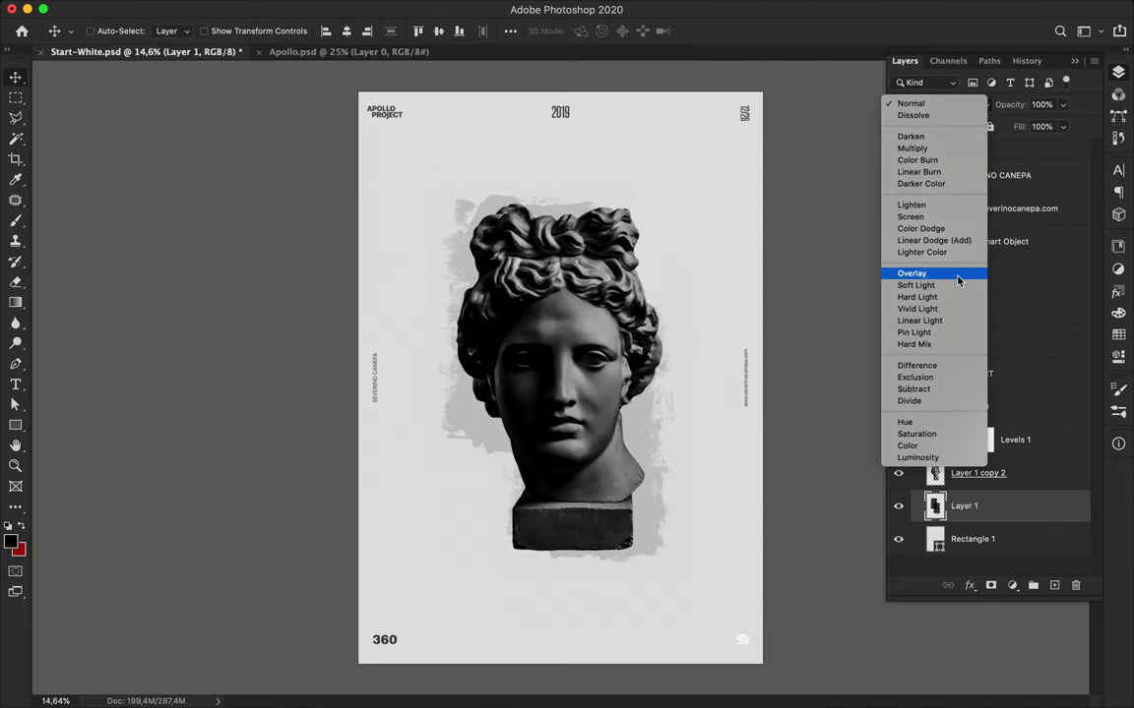
pyautogui.press('Escape')
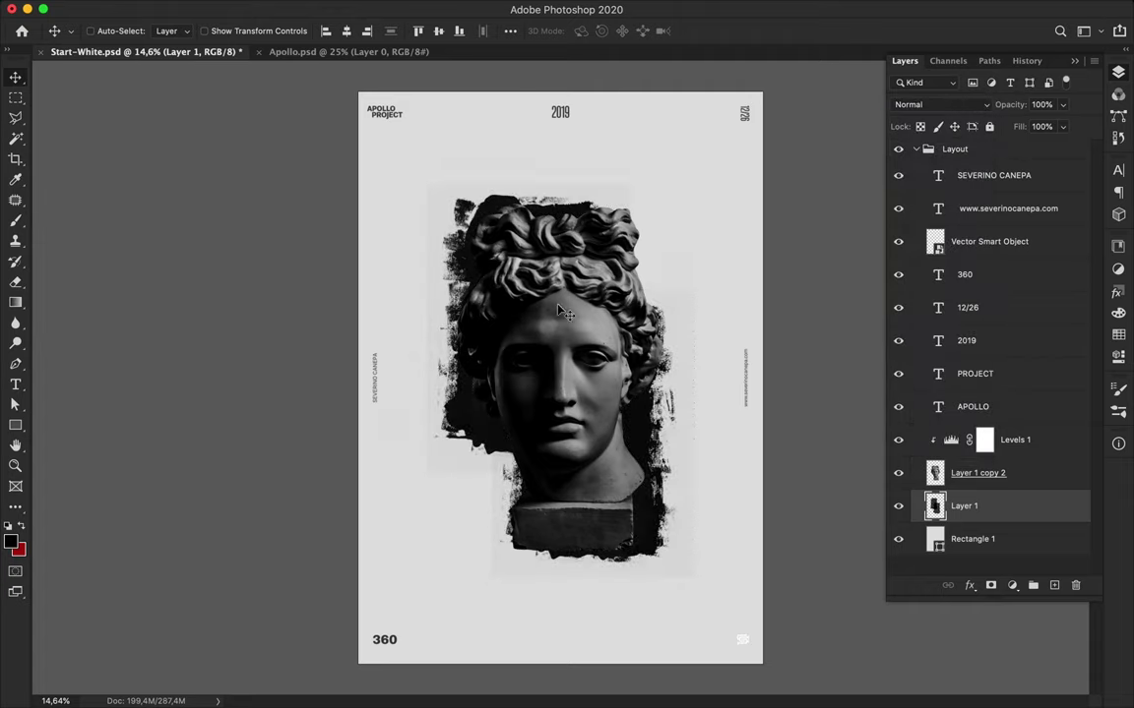
pyautogui.click(1054, 586)
pyautogui.press('b')
pyautogui.click(112, 31)
# Spray red over the statue's right-hand eye on Layer 2
pyautogui.scroll(2, 121, 253)
pyautogui.click(590, 358)
pyautogui.press('v')
pyautogui.scroll(3, 579, 282)
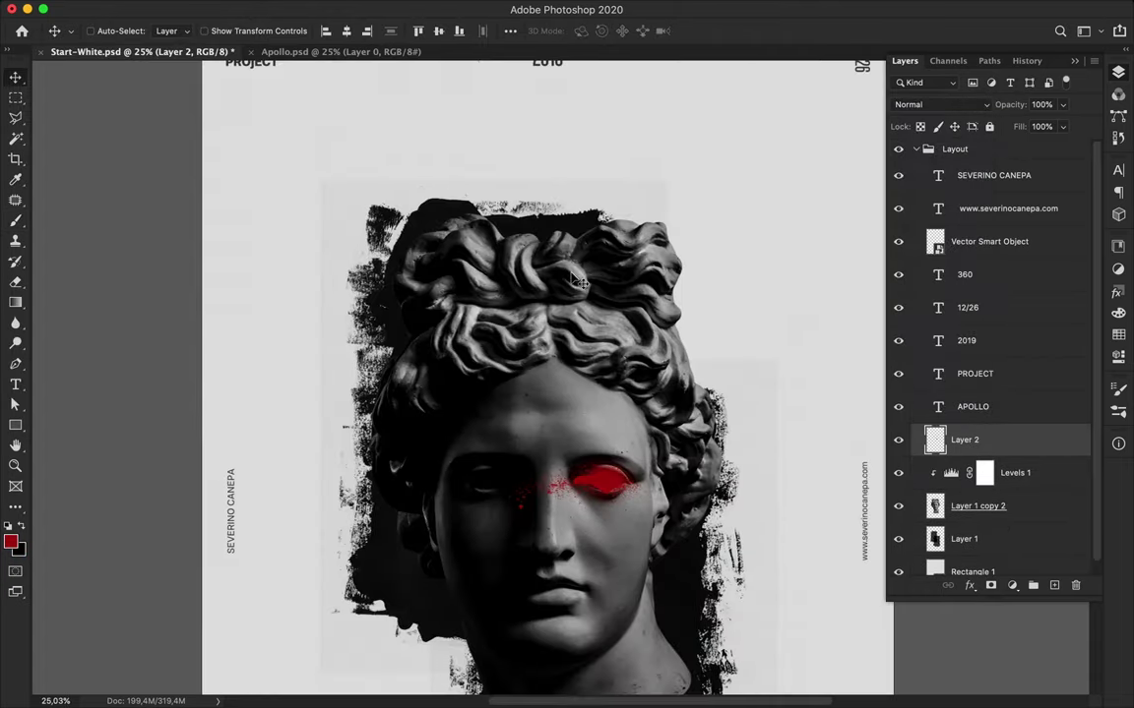
pyautogui.scroll(-1, 578, 282)
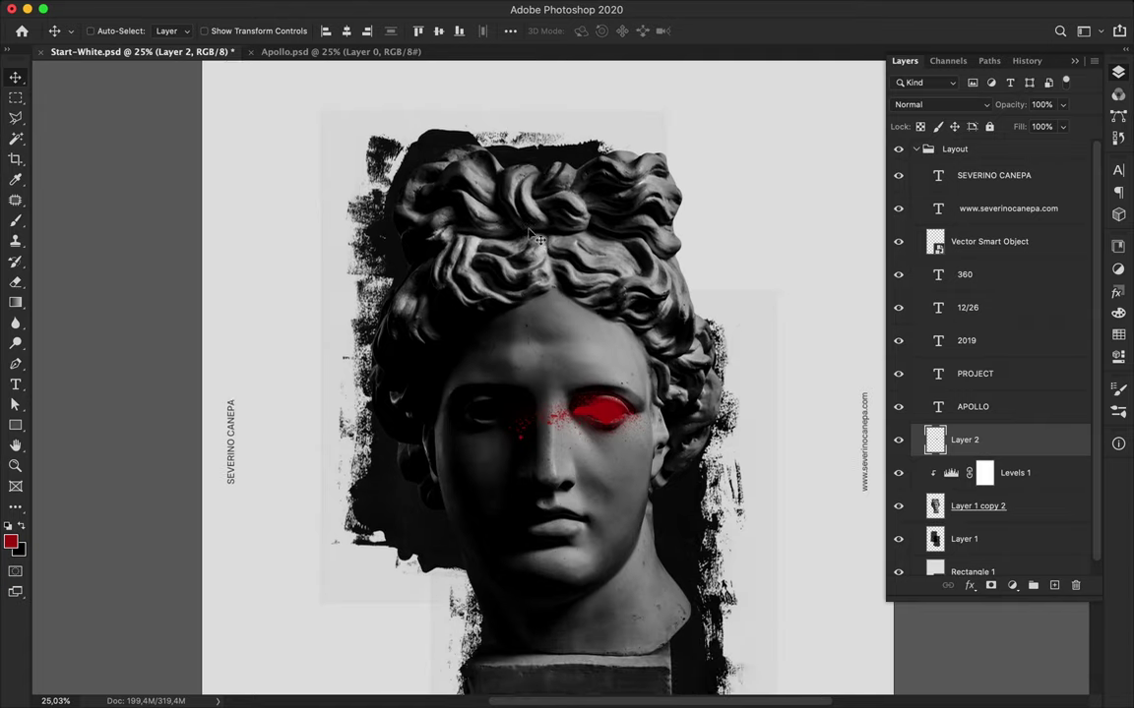
pyautogui.scroll(-1, 551, 251)
# On new Layer 3, switch to light grey and paint a fog dab at the left edge
pyautogui.press('b')
pyautogui.click(112, 31)
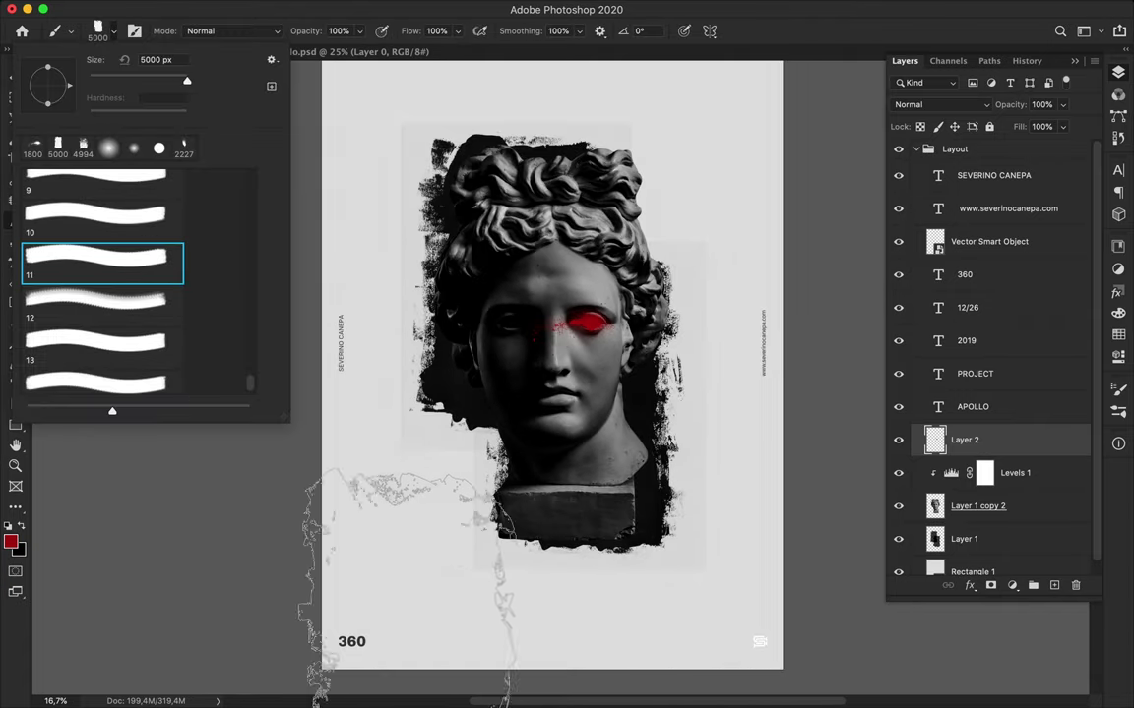
pyautogui.click(1054, 586)
pyautogui.click(408, 531)
pyautogui.hotkey('ctrl', 'z')
pyautogui.click(22, 525)
pyautogui.click(10, 541)
pyautogui.press('Return')
pyautogui.click(313, 536)
# Lower the fog layer to 39% opacity and add two more grey smudges along the edges
pyautogui.press('v')
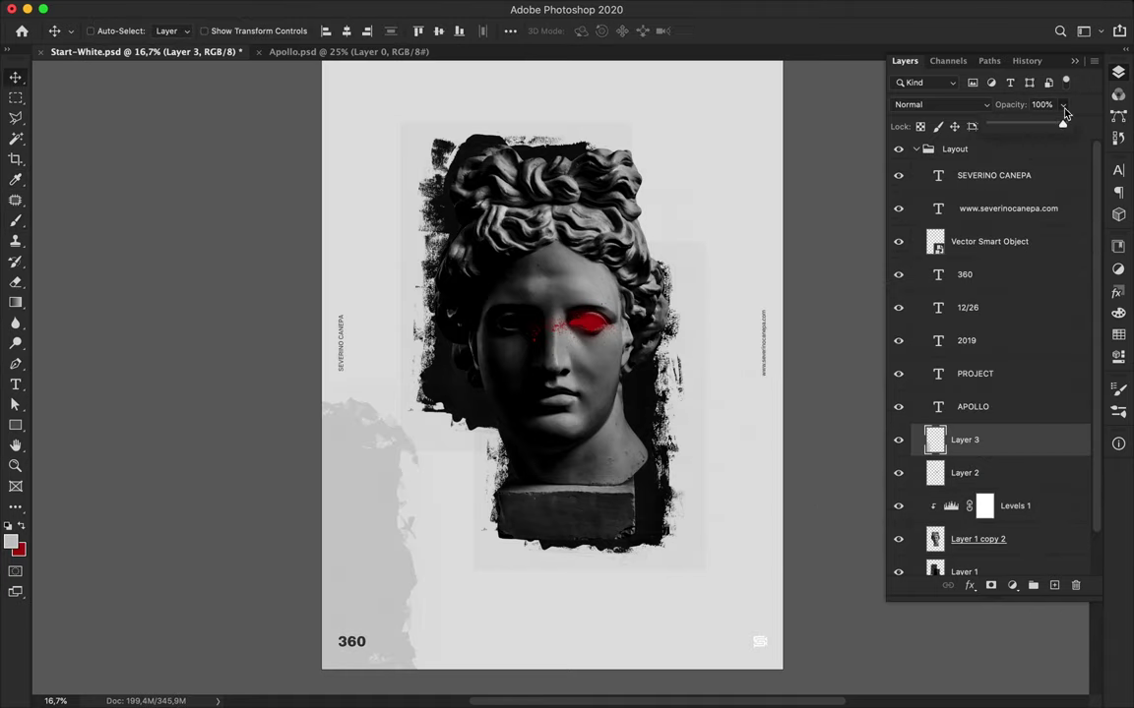
pyautogui.moveTo(1041, 128); pyautogui.dragTo(1035, 128)
pyautogui.moveTo(398, 498); pyautogui.dragTo(372, 466)
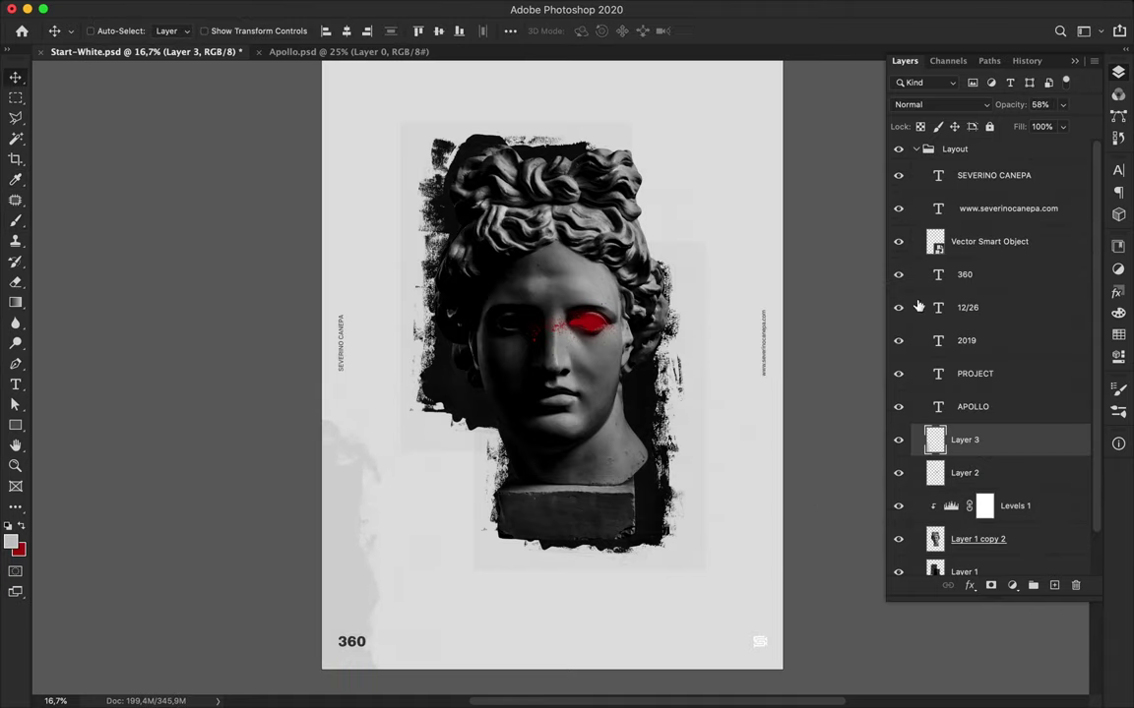
pyautogui.scroll(3, 826, 259)
pyautogui.press('b')
pyautogui.click(762, 236)
pyautogui.click(315, 275)
pyautogui.press('v')
pyautogui.scroll(-2, 568, 449)
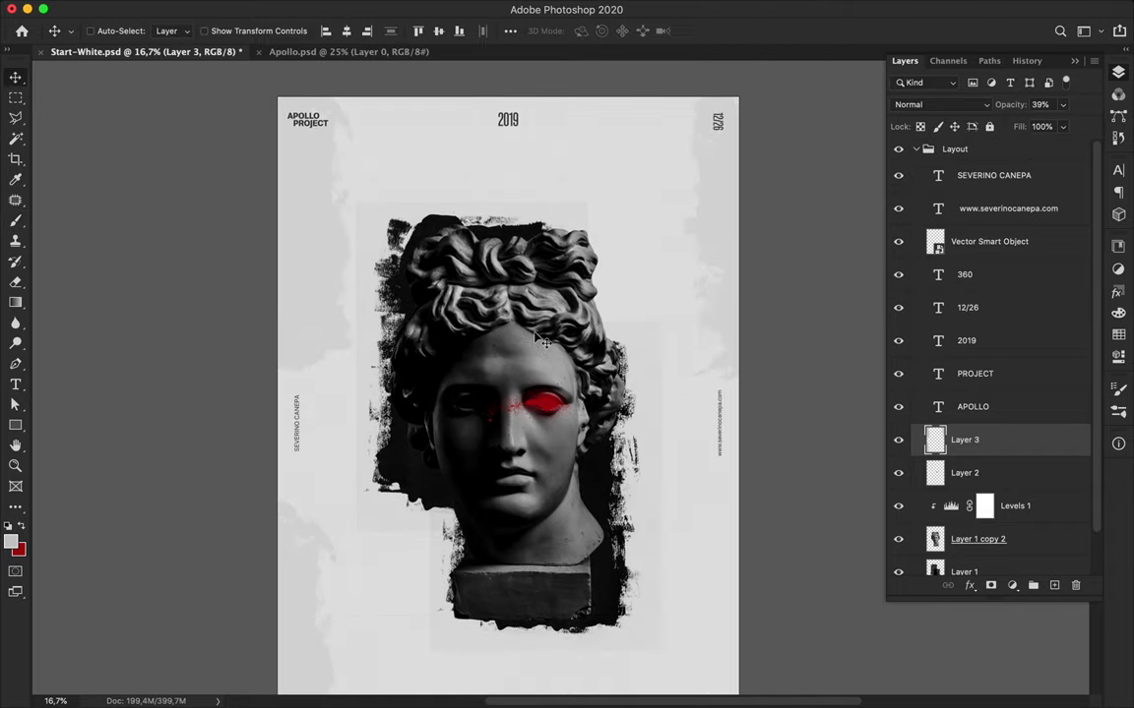
# Type an APOLLO title near the top and scale it up with Free Transform
pyautogui.press('t')
pyautogui.click(430, 165)
pyautogui.write('APOLLO')
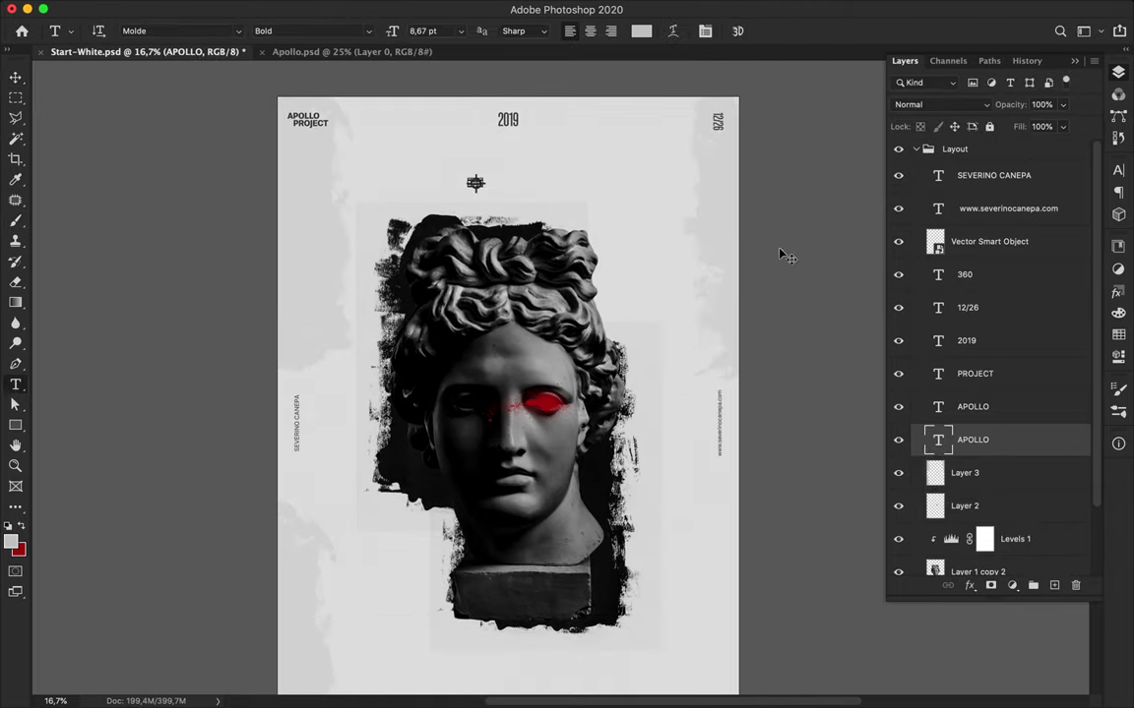
pyautogui.hotkey('ctrl', 't')
pyautogui.moveTo(540, 202); pyautogui.dragTo(563, 205)
pyautogui.press('Return')
# Colour the title dark grey #424242, duplicate its layer, and reselect the original
pyautogui.press('t')
pyautogui.click(644, 30)
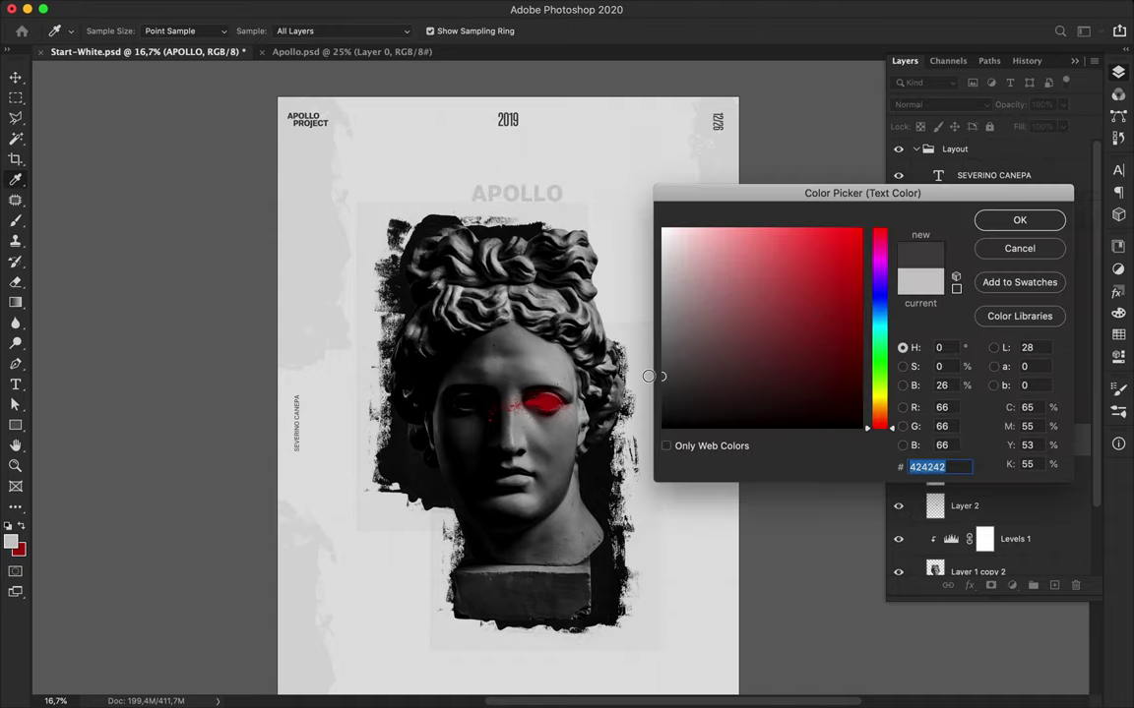
pyautogui.press('Return')
pyautogui.press('v')
pyautogui.hotkey('ctrl', 'j')
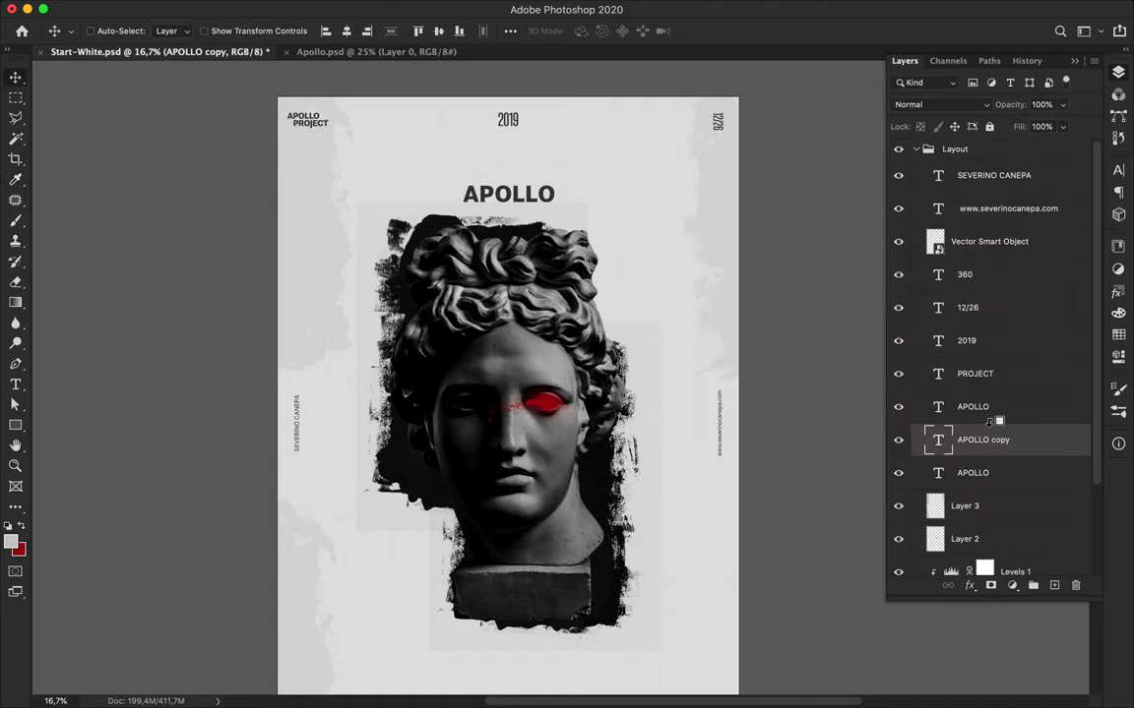
pyautogui.click(991, 476)
pyautogui.click(368, 8)
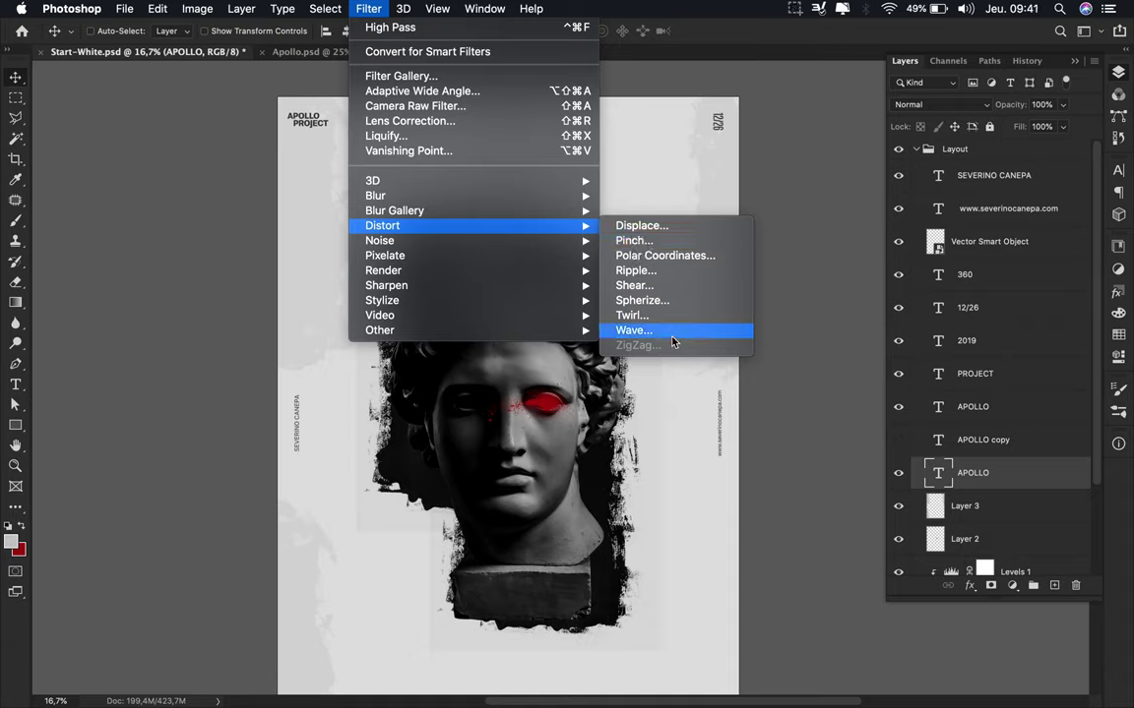
# Convert the APOLLO title to a smart object and trial distortions, cancelling a Twirl
pyautogui.click(640, 298)
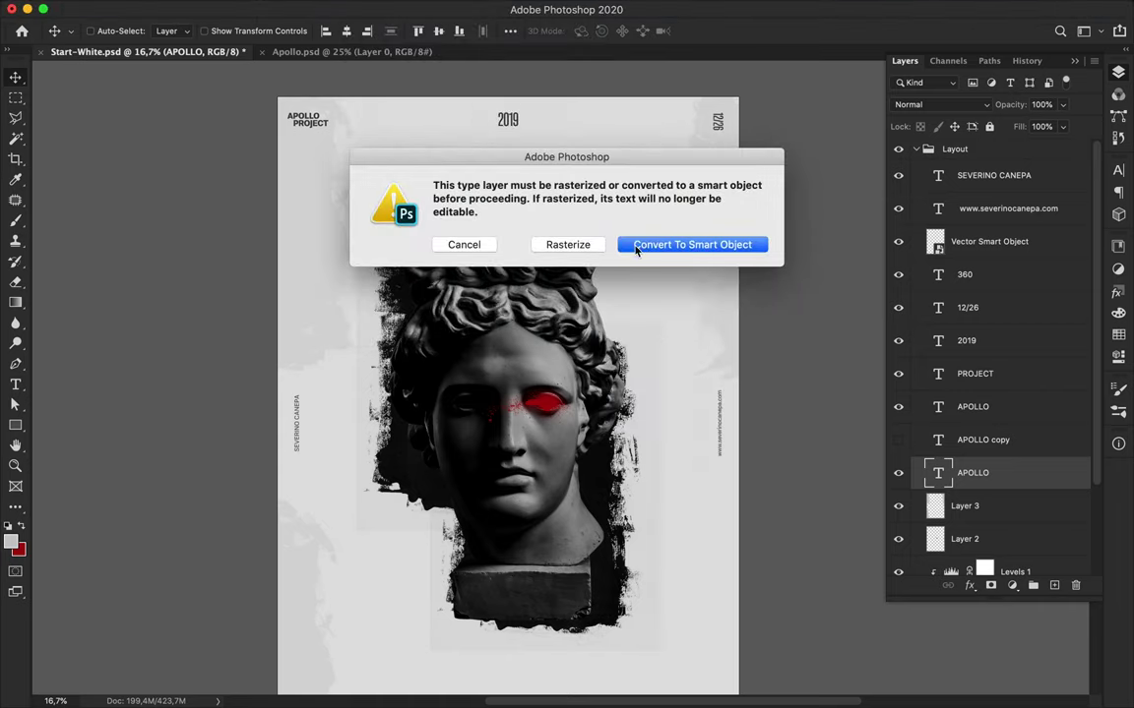
pyautogui.click(636, 245)
pyautogui.click(675, 227)
pyautogui.scroll(2, 523, 161)
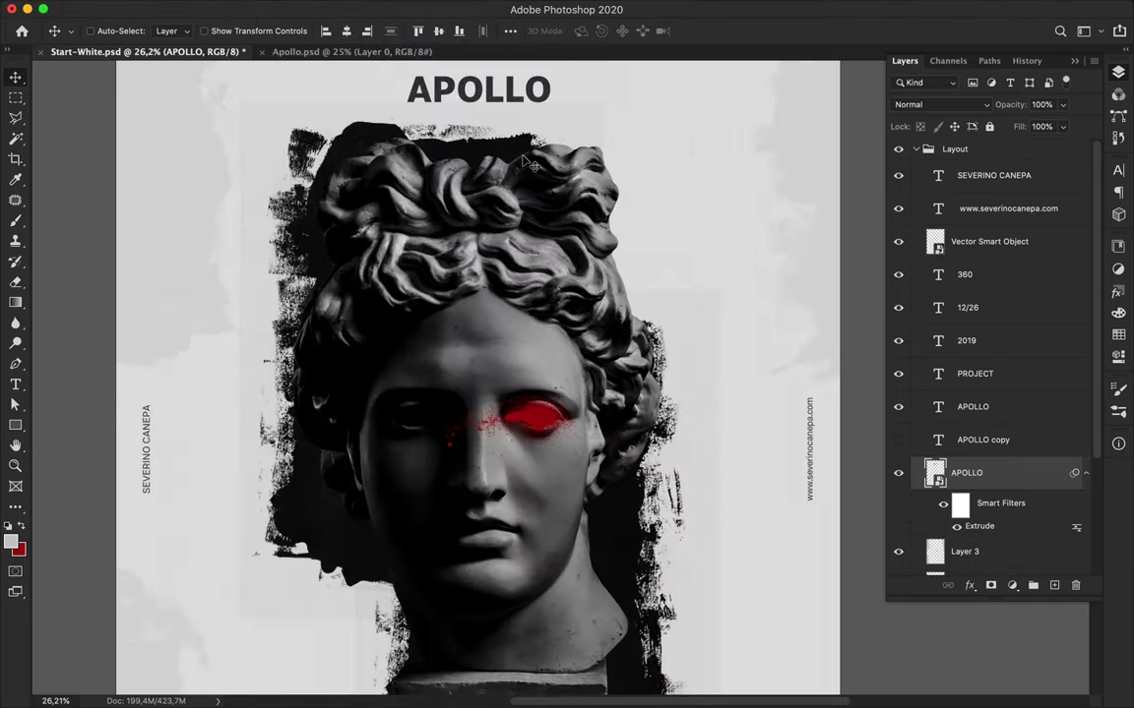
pyautogui.scroll(4, 522, 161)
pyautogui.scroll(3, 523, 161)
pyautogui.click(368, 8)
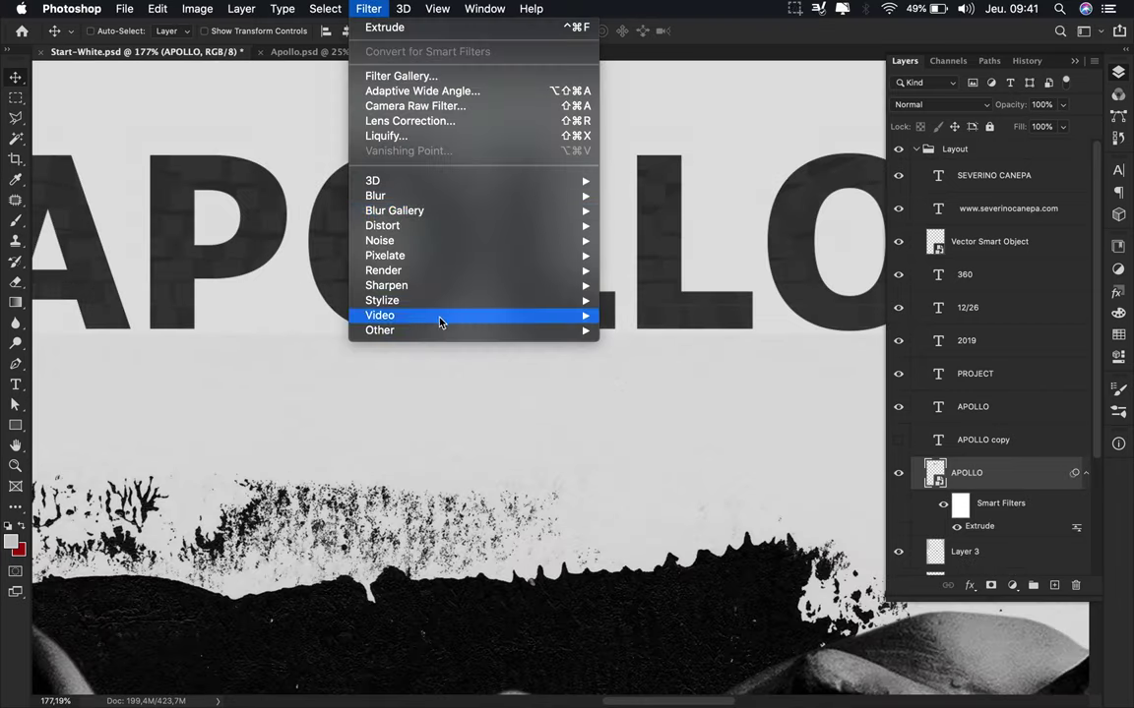
pyautogui.moveTo(383, 226)
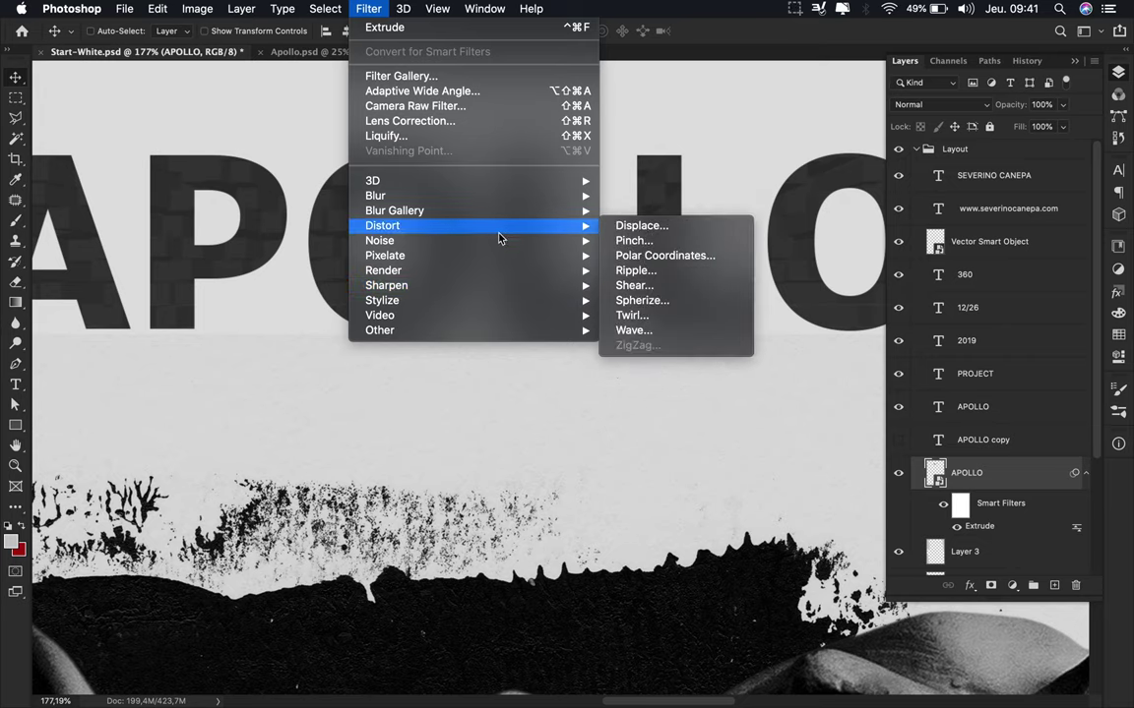
pyautogui.click(689, 315)
pyautogui.press('Escape')
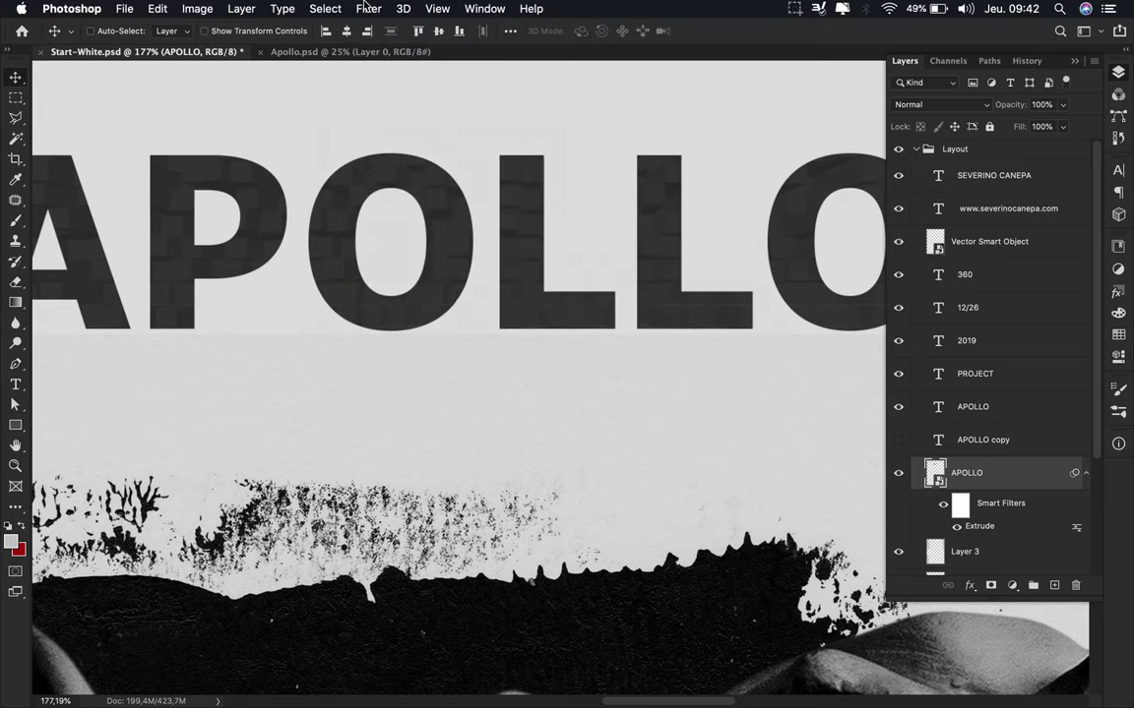
# Apply a Medium Ripple distortion to the APOLLO title
pyautogui.click(366, 8)
pyautogui.click(640, 275)
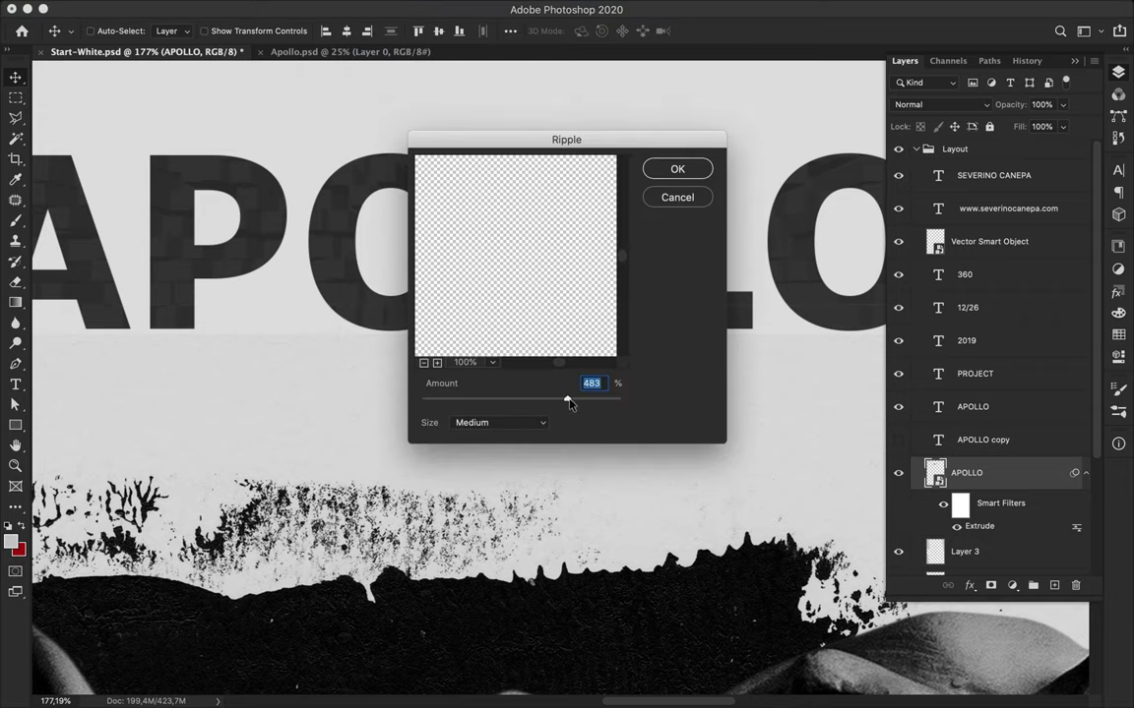
pyautogui.click(424, 366)
pyautogui.moveTo(486, 240); pyautogui.dragTo(541, 277)
pyautogui.click(677, 168)
pyautogui.scroll(-10, 559, 345)
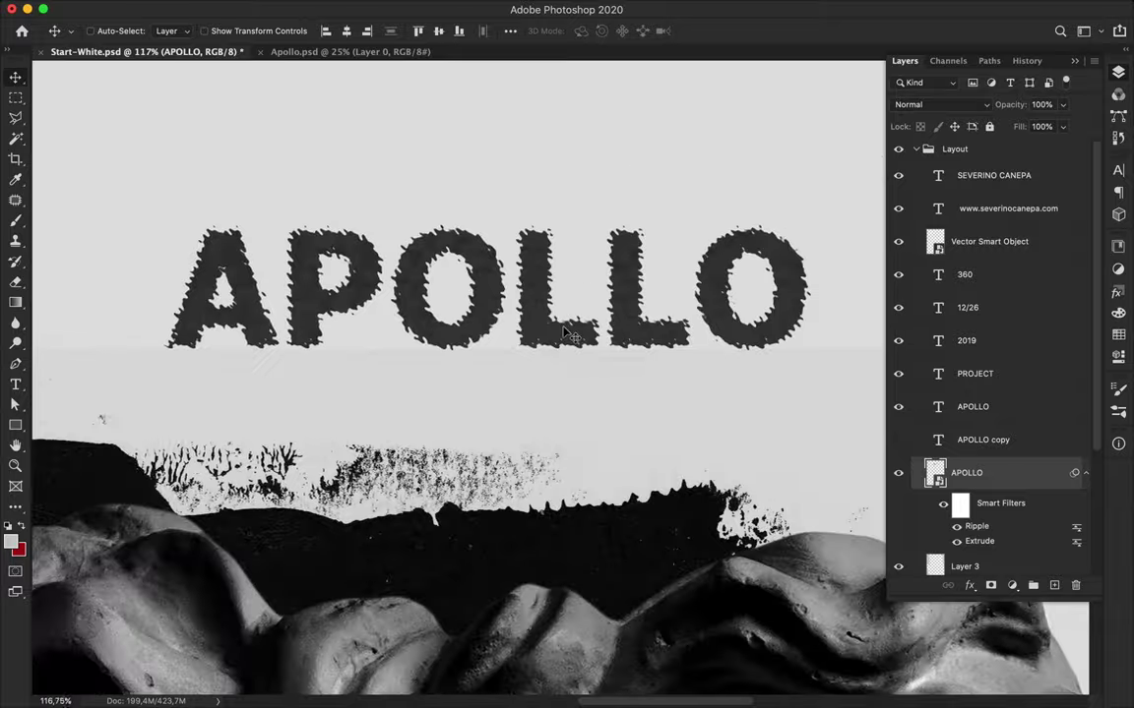
pyautogui.scroll(-5, 559, 345)
pyautogui.scroll(3, 559, 344)
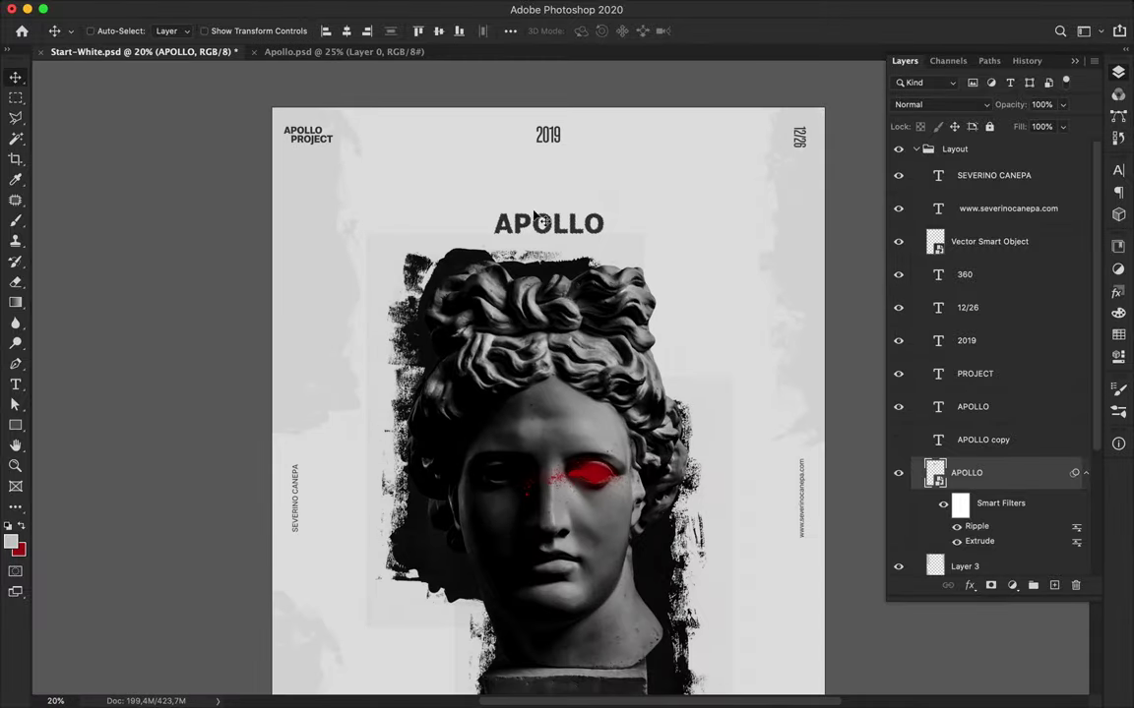
# Apply a second Ripple to the title with size set to Large
pyautogui.click(368, 8)
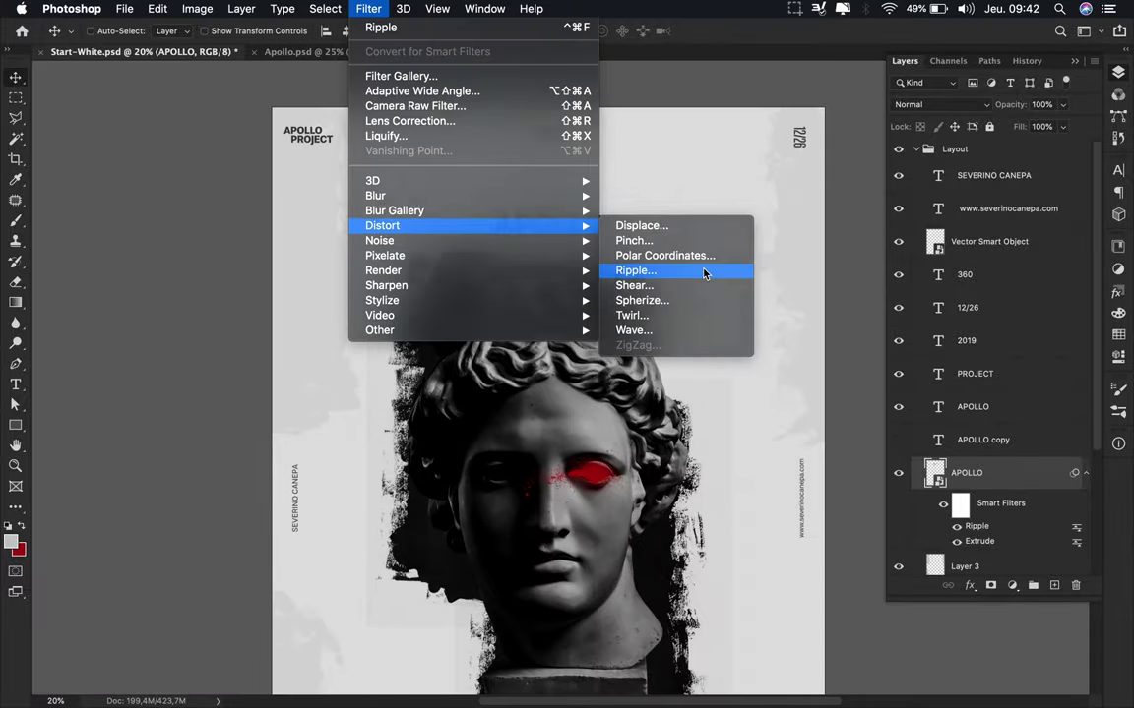
pyautogui.click(702, 272)
pyautogui.click(541, 422)
pyautogui.click(497, 439)
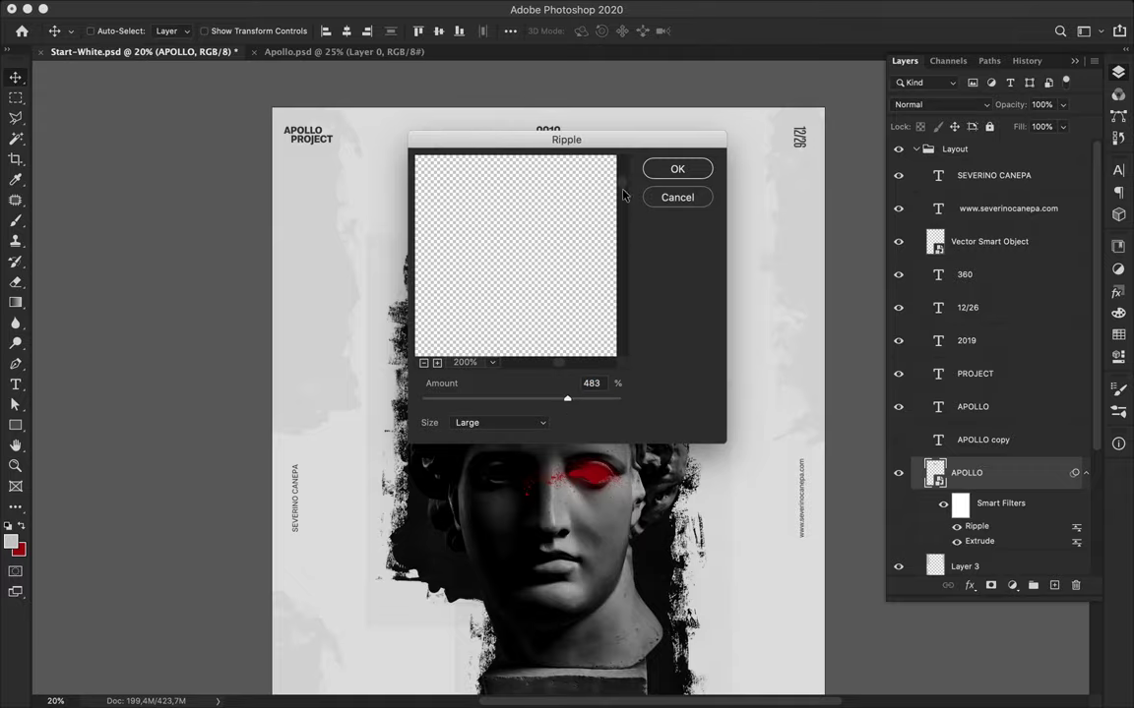
pyautogui.click(675, 169)
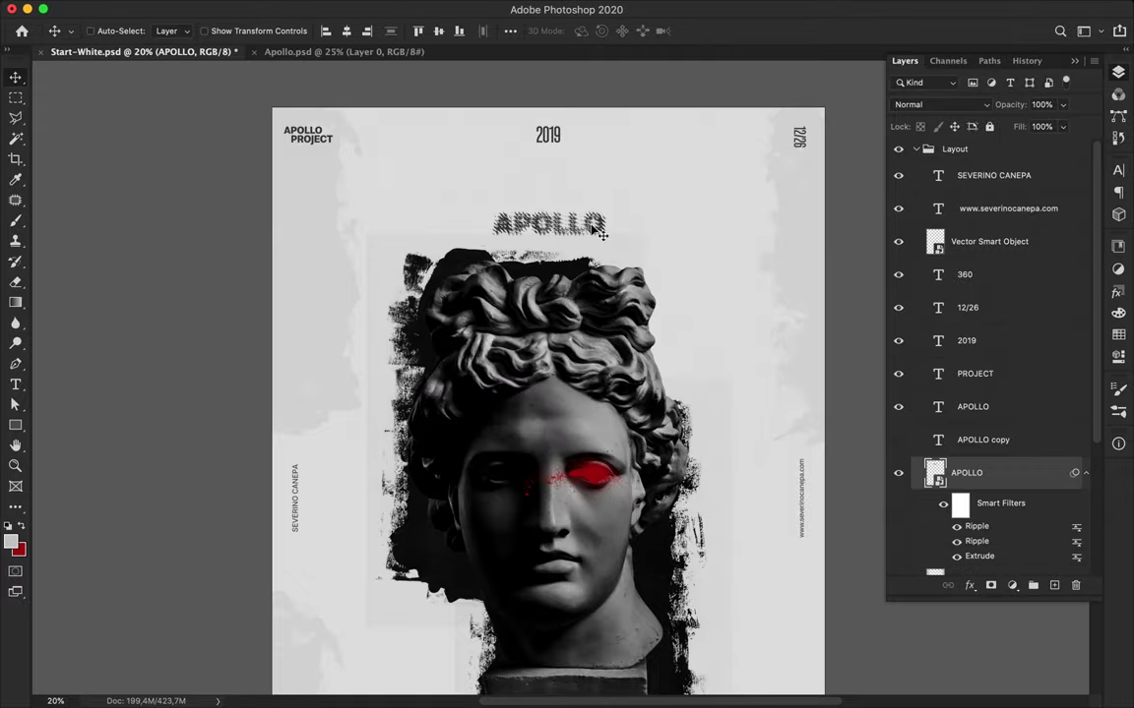
pyautogui.scroll(3, 597, 231)
pyautogui.scroll(3, 597, 232)
pyautogui.scroll(-3, 551, 275)
pyautogui.scroll(-3, 500, 345)
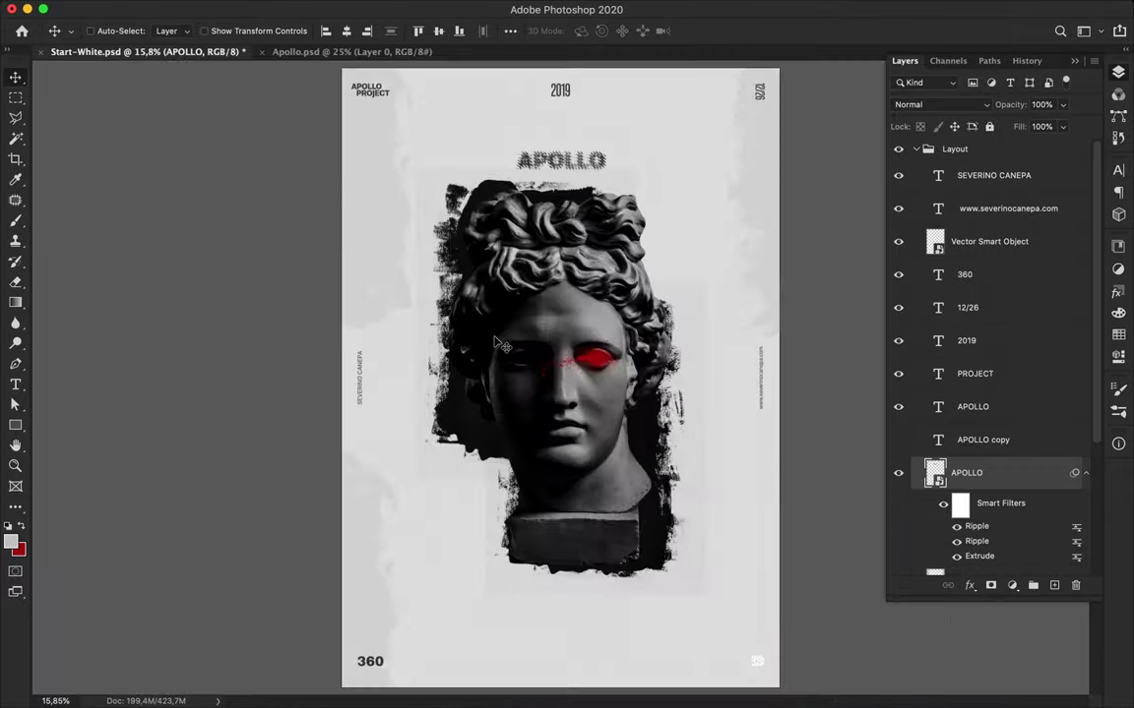
# Nudge the APOLLO title slightly up and left, then select Layer 1 copy 2
pyautogui.moveTo(581, 171); pyautogui.dragTo(572, 165)
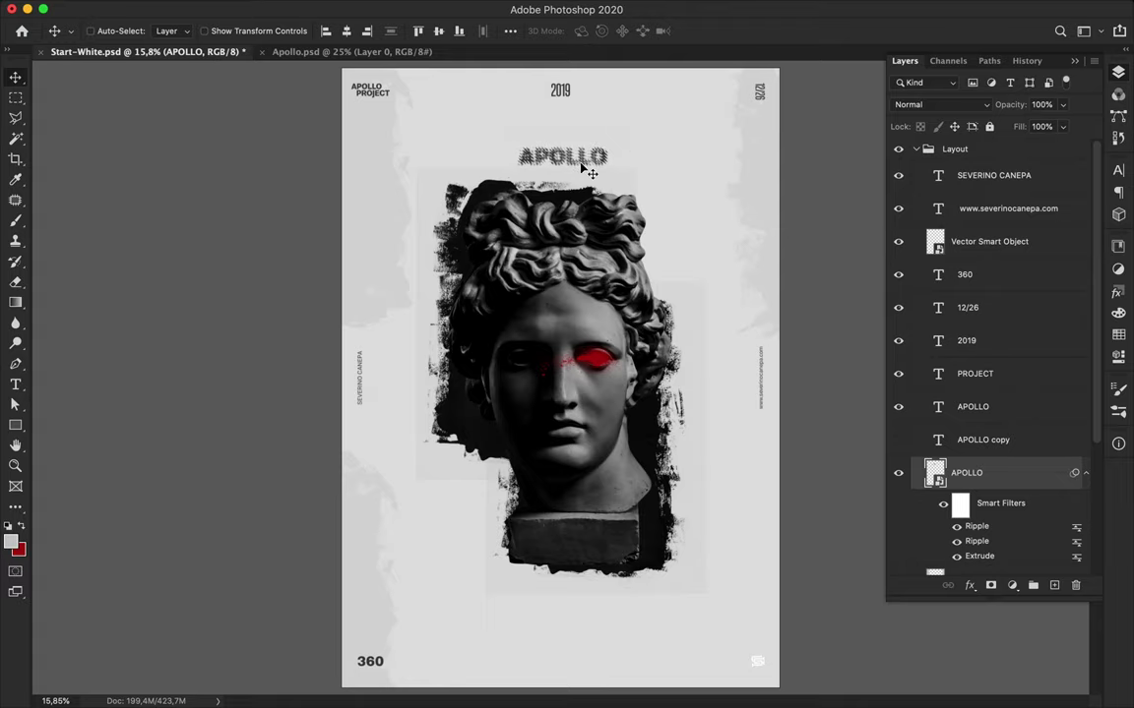
pyautogui.scroll(1, 559, 278)
pyautogui.scroll(-2, 541, 271)
pyautogui.click(521, 261)
pyautogui.scroll(3, 504, 249)
# Copy a thin statue strip to its own layer and shift it sideways across the face
pyautogui.press('m')
pyautogui.hotkey('ctrl', 'j')
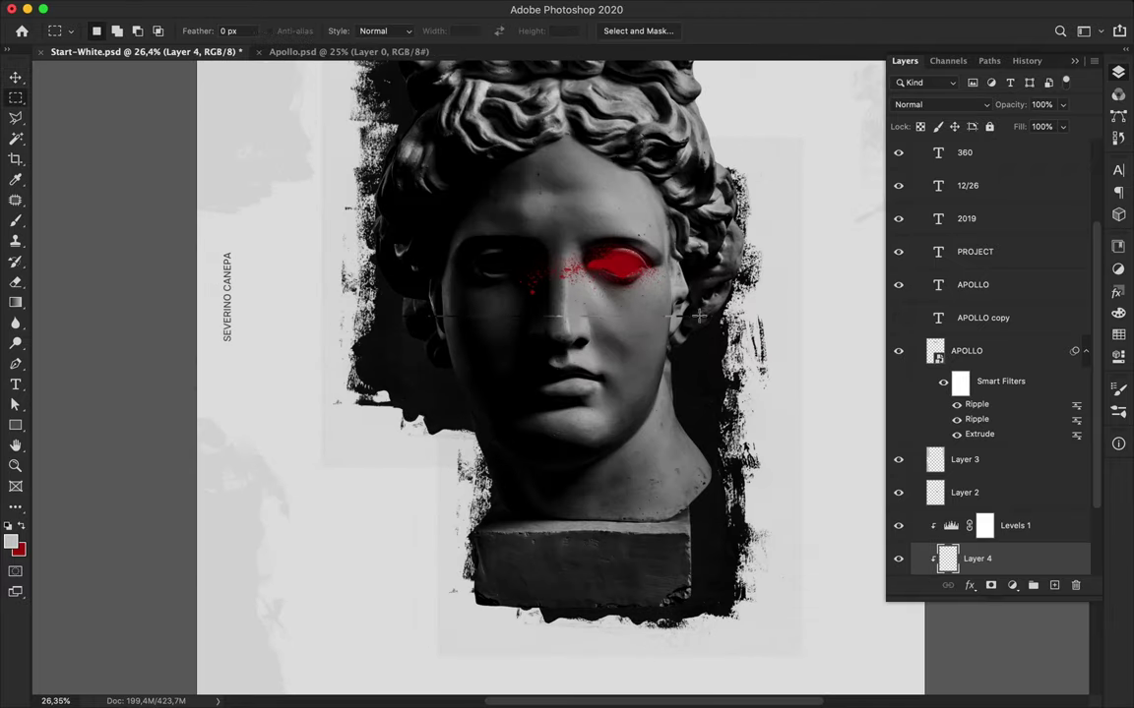
pyautogui.press('v')
pyautogui.moveTo(633, 321); pyautogui.dragTo(667, 331)
pyautogui.press('e')
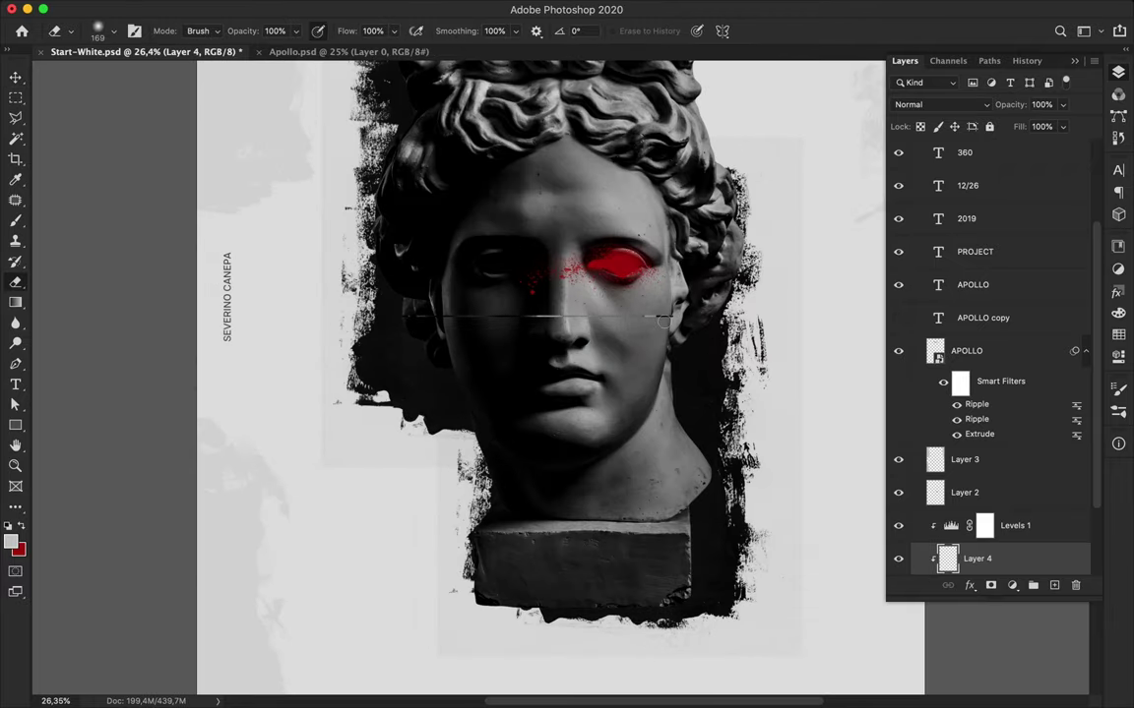
pyautogui.press('v')
# Copy another selected strip onto a new layer, dismissing the empty-selection warning
pyautogui.press('m')
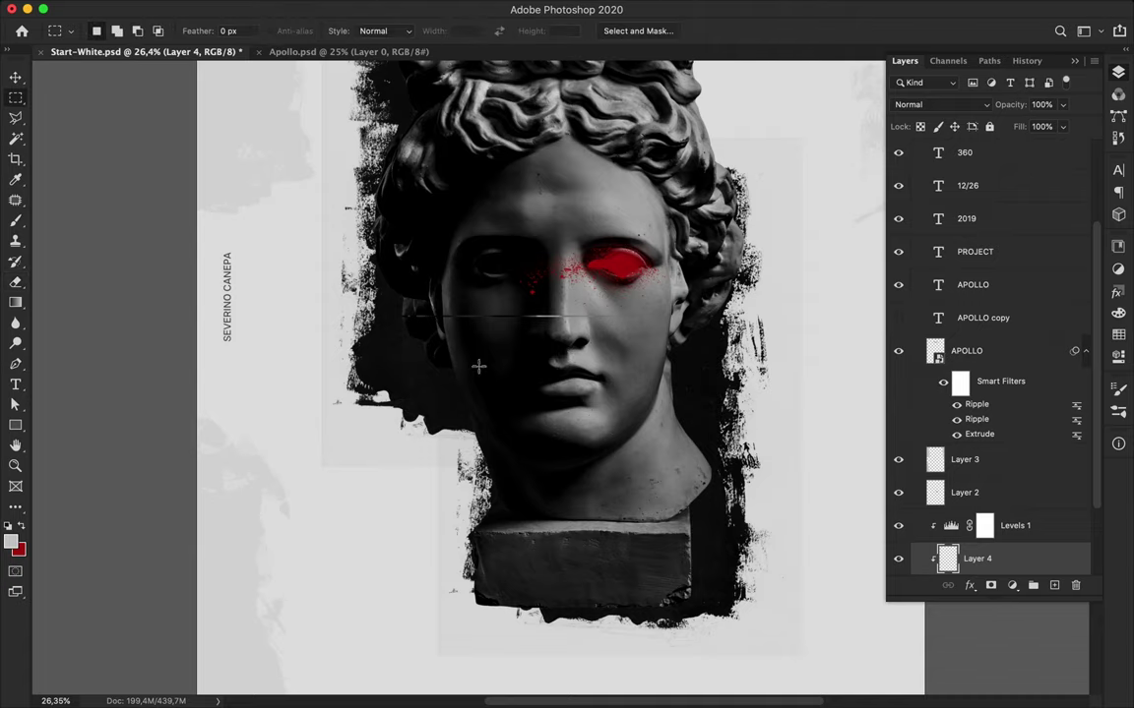
pyautogui.hotkey('ctrl', 'j')
pyautogui.press('Return')
pyautogui.hotkey('ctrl', 'j')
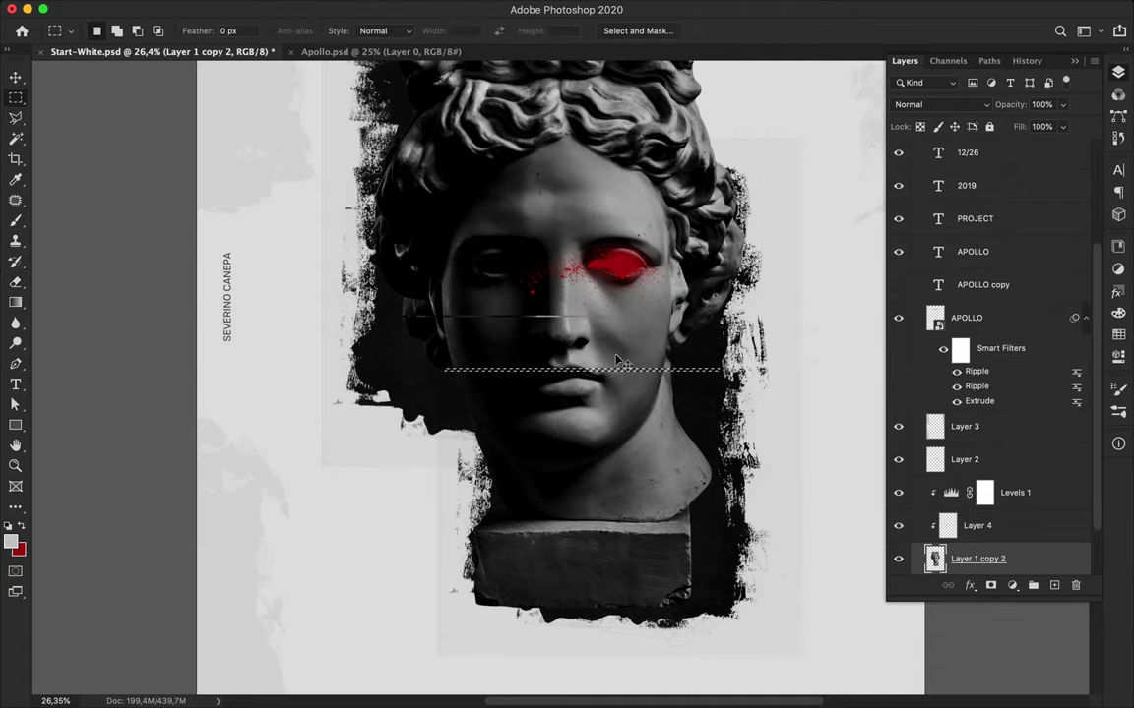
pyautogui.press('v')
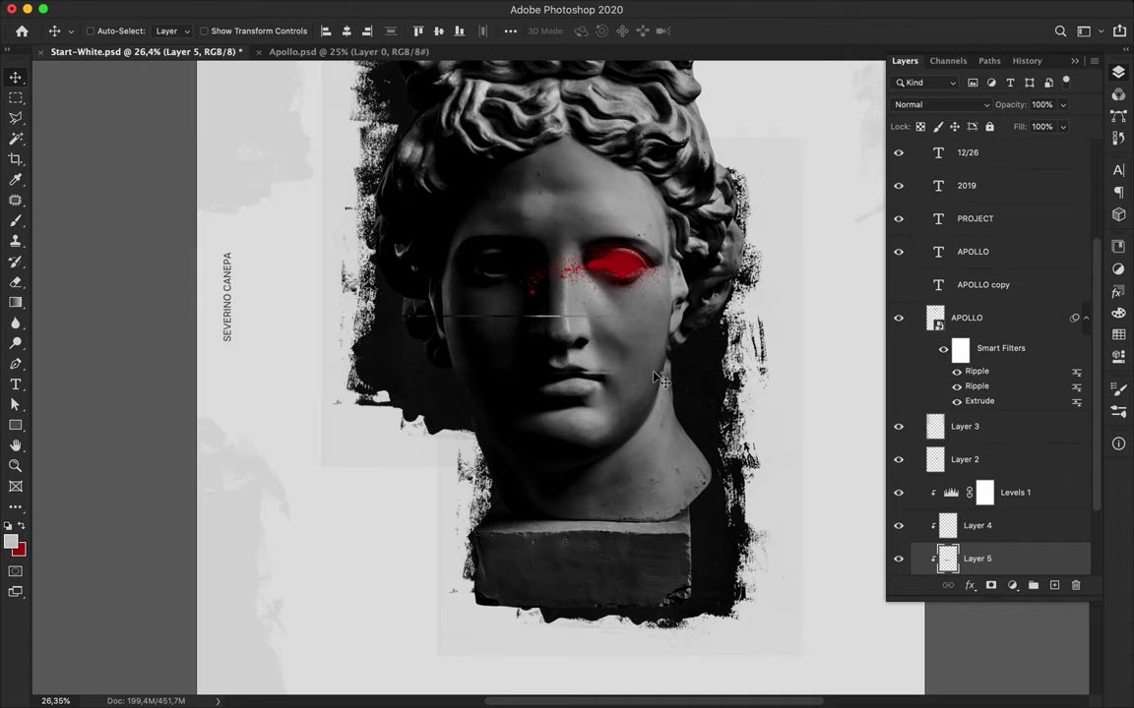
pyautogui.scroll(-1, 572, 316)
# Copy a thin forehead strip to a new layer, put Levels 1 below it, and shift it right
pyautogui.press('m')
pyautogui.moveTo(364, 303); pyautogui.dragTo(644, 312)
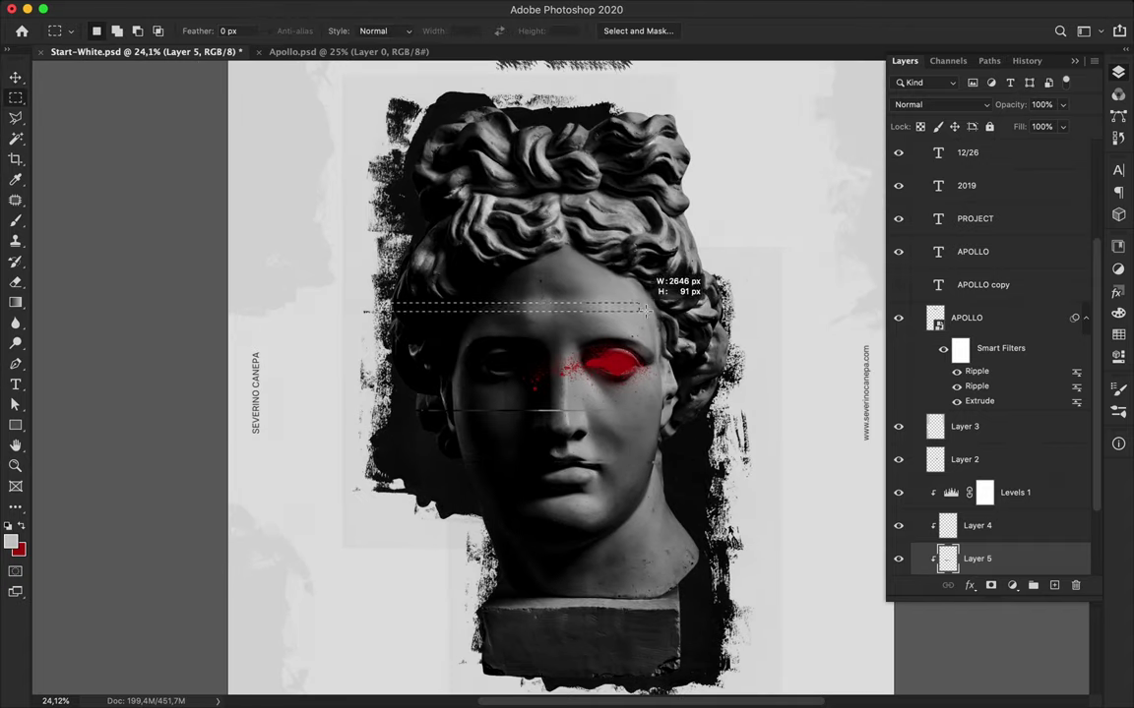
pyautogui.hotkey('ctrl', 'j')
pyautogui.press('Return')
pyautogui.scroll(-3, 999, 433)
pyautogui.moveTo(1004, 398)
pyautogui.mouseDown()
pyautogui.moveTo(984, 497)
pyautogui.moveTo(981, 477)
pyautogui.mouseUp()
pyautogui.hotkey('ctrl', 'j')
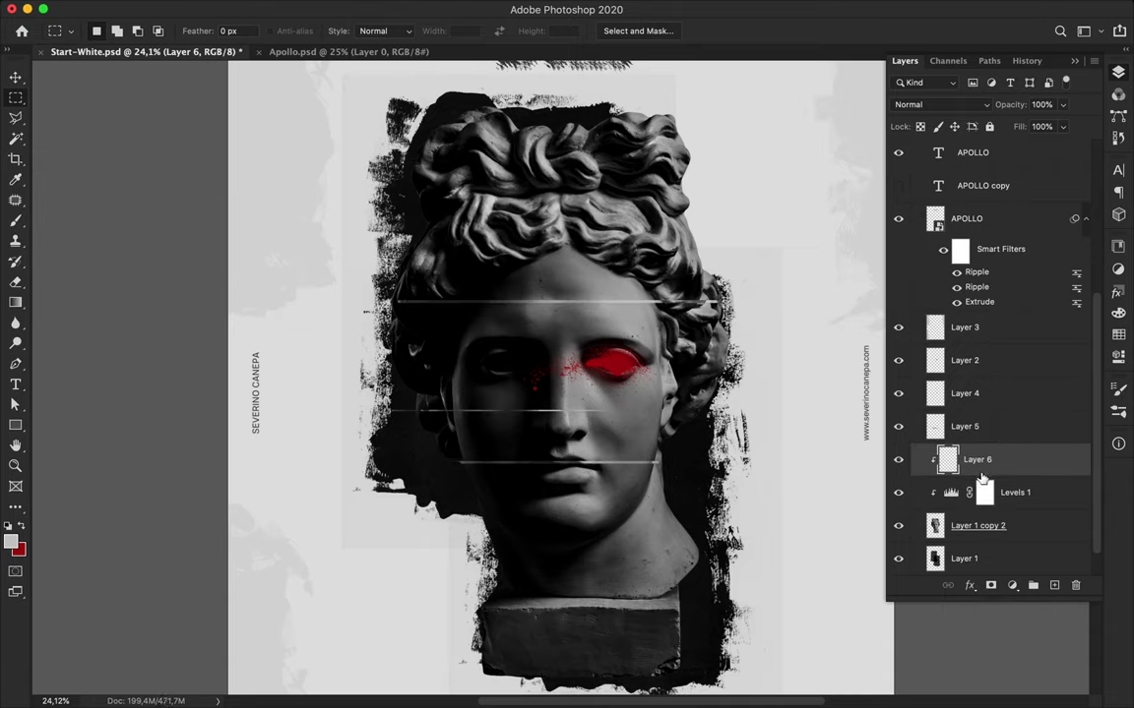
pyautogui.press('v')
pyautogui.moveTo(530, 306)
pyautogui.mouseDown()
pyautogui.moveTo(563, 306)
pyautogui.moveTo(564, 317)
pyautogui.mouseUp()
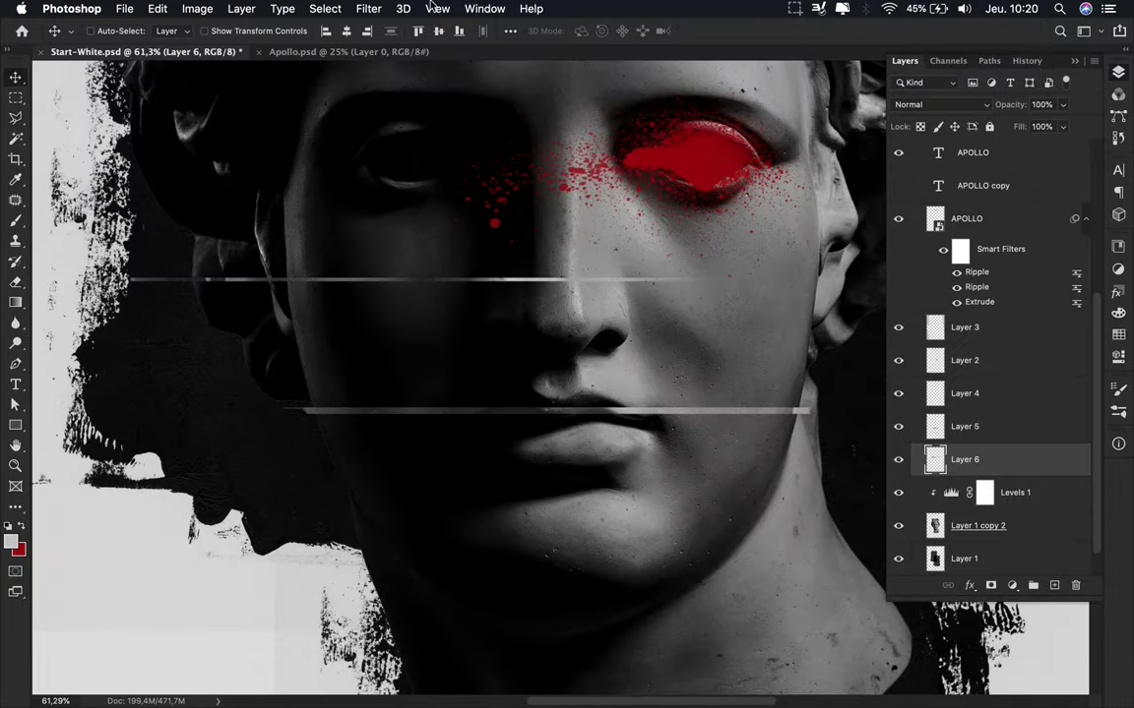
# Apply a 3.9-pixel Gaussian Blur to the forehead strip on Layer 6
pyautogui.click(368, 9)
pyautogui.moveTo(376, 196)
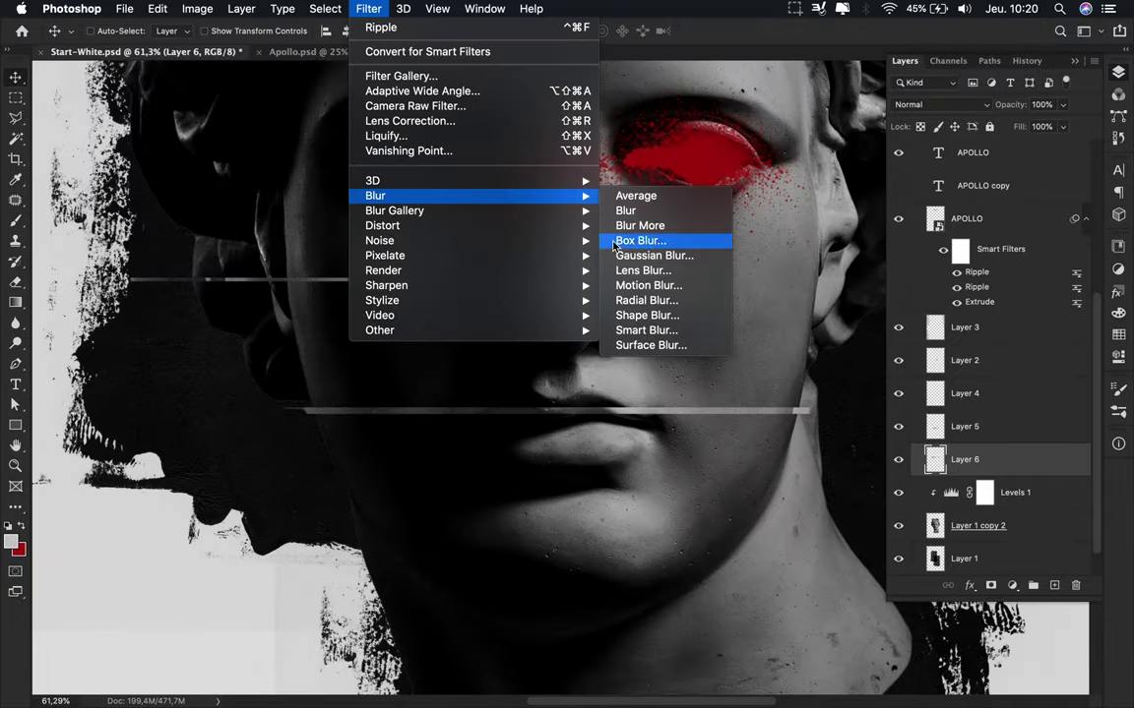
pyautogui.click(654, 254)
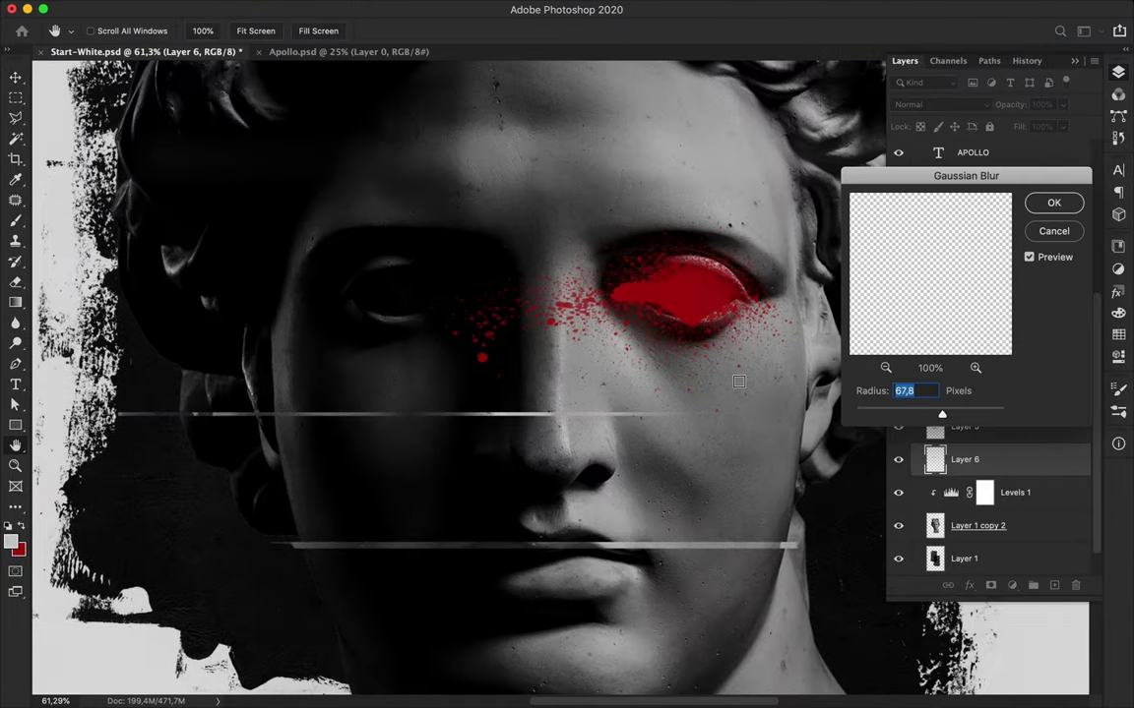
pyautogui.moveTo(941, 414); pyautogui.dragTo(875, 418)
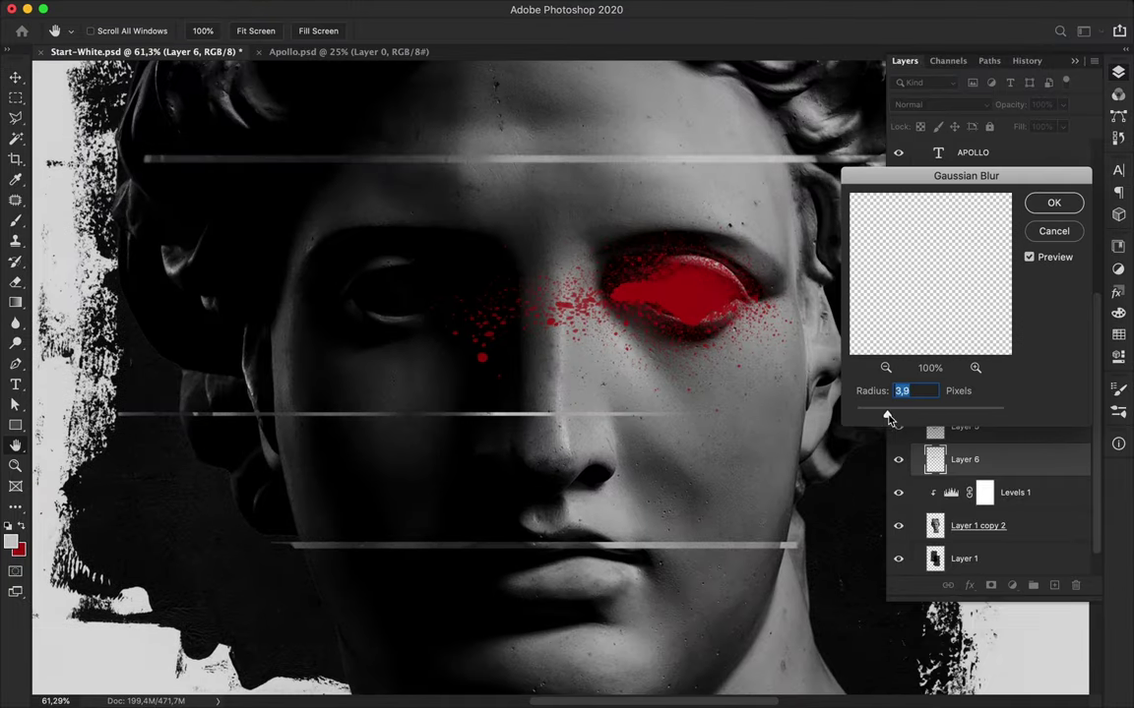
pyautogui.click(1071, 201)
# Add a Shear distortion to the strip and stretch it across the head
pyautogui.click(368, 9)
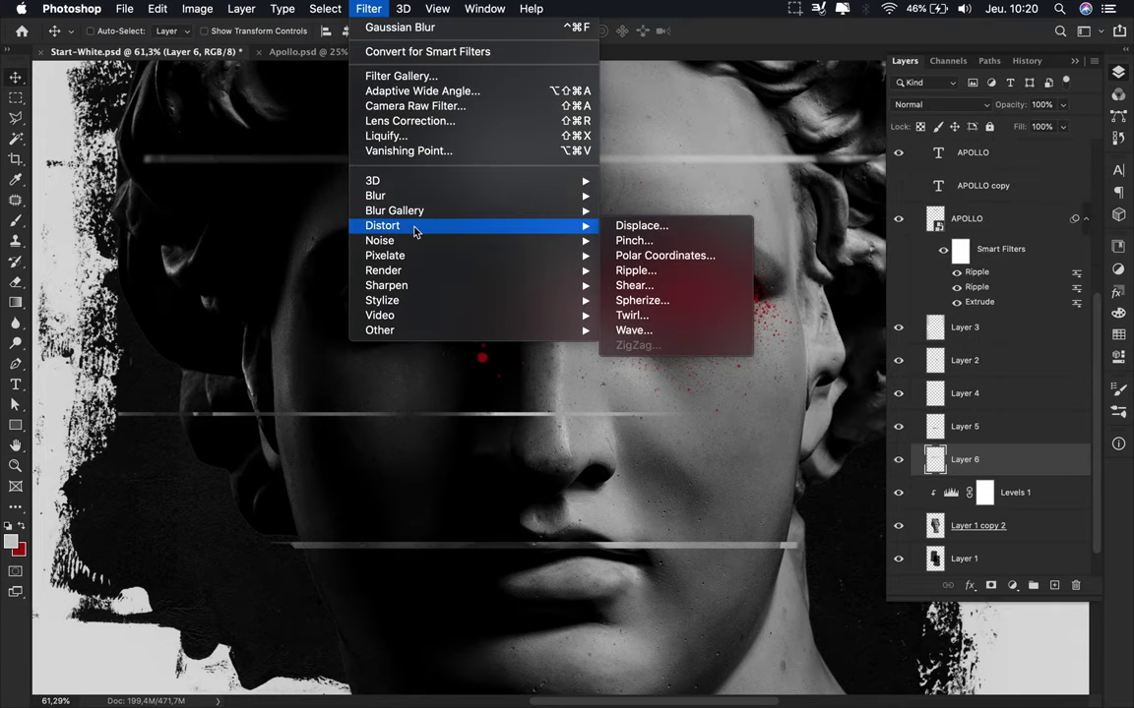
pyautogui.click(674, 315)
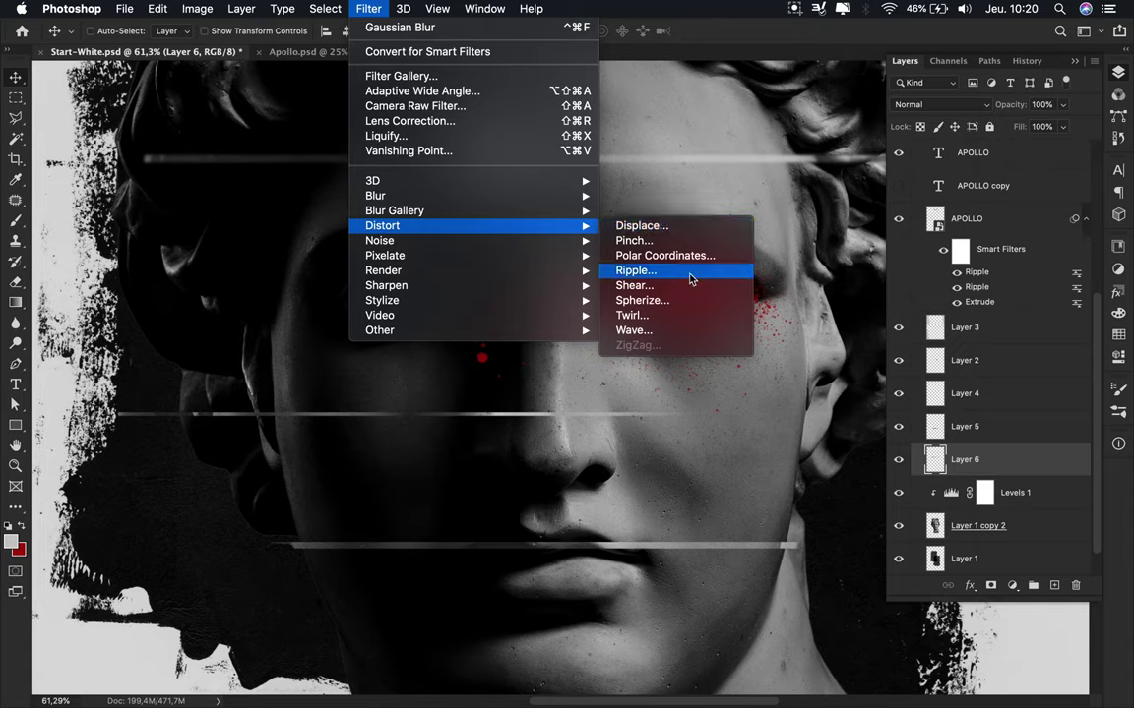
pyautogui.click(686, 292)
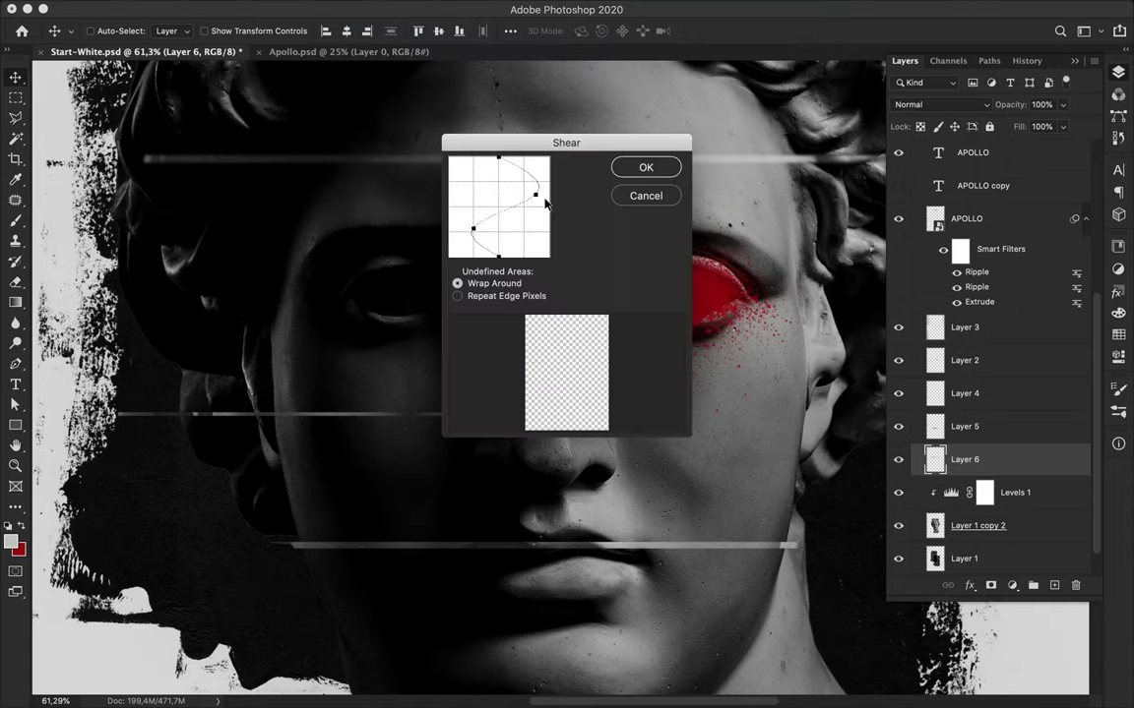
pyautogui.click(645, 168)
pyautogui.hotkey('ctrl', '0')
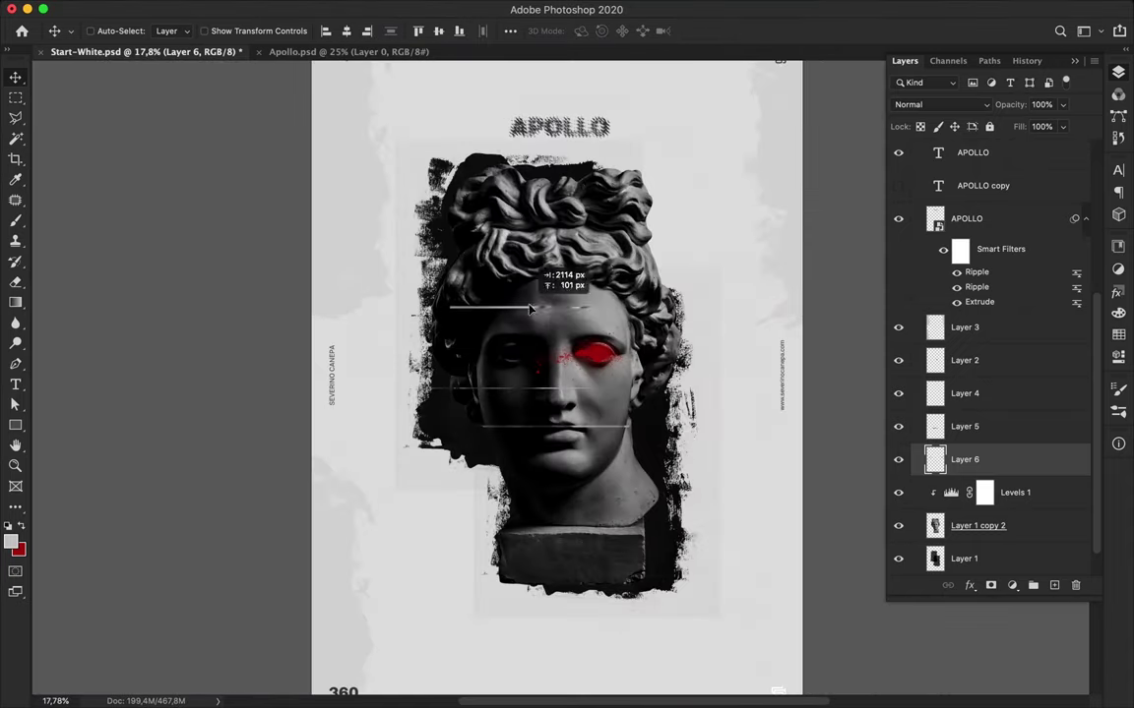
pyautogui.moveTo(605, 334); pyautogui.dragTo(345, 295)
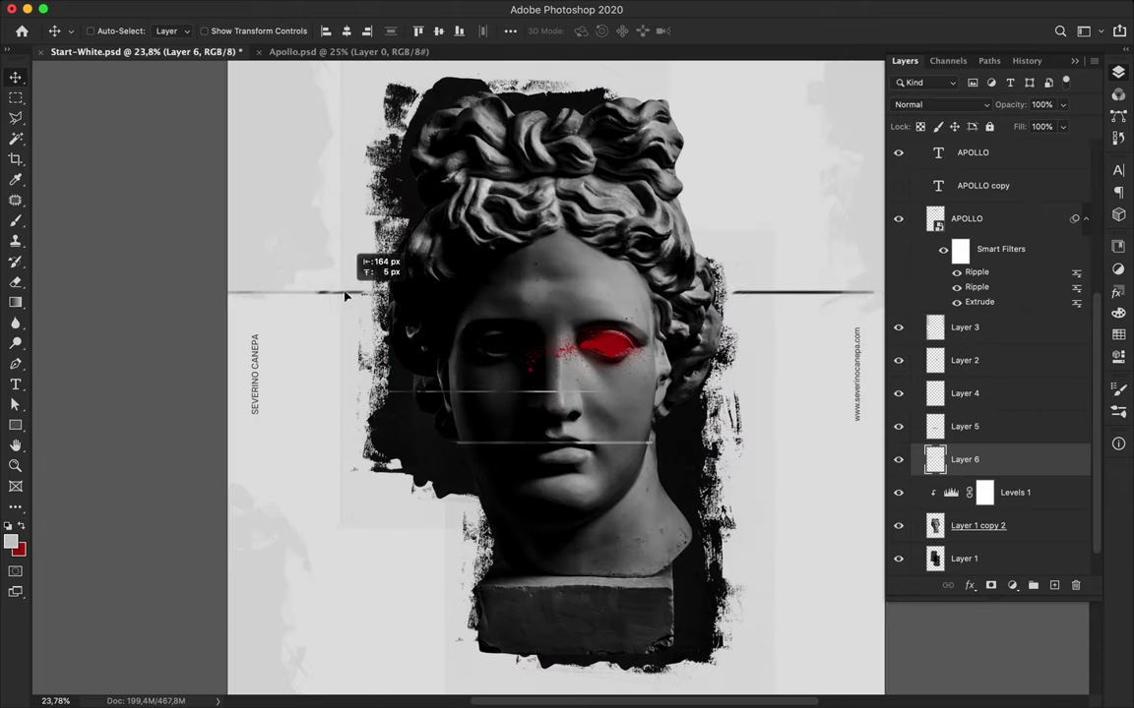
pyautogui.scroll(3, 561, 372)
pyautogui.click(368, 8)
pyautogui.moveTo(381, 300)
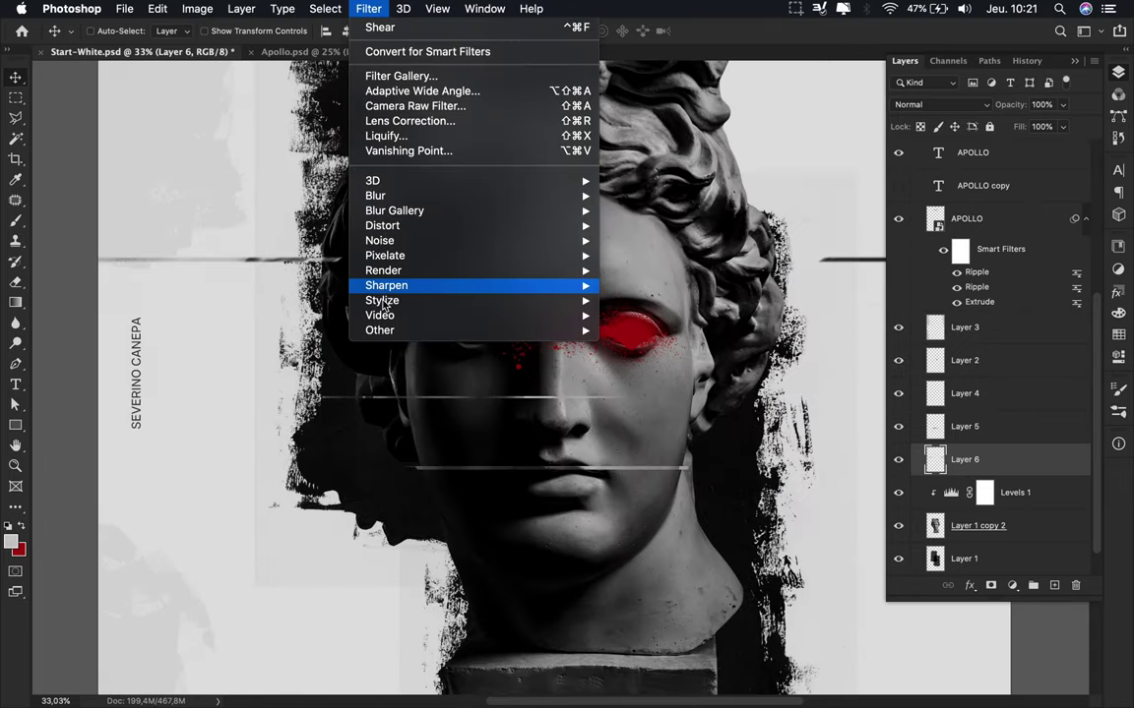
# Apply a Stagger-method Wind blowing from the left to Layer 6's grey strip
pyautogui.click(649, 420)
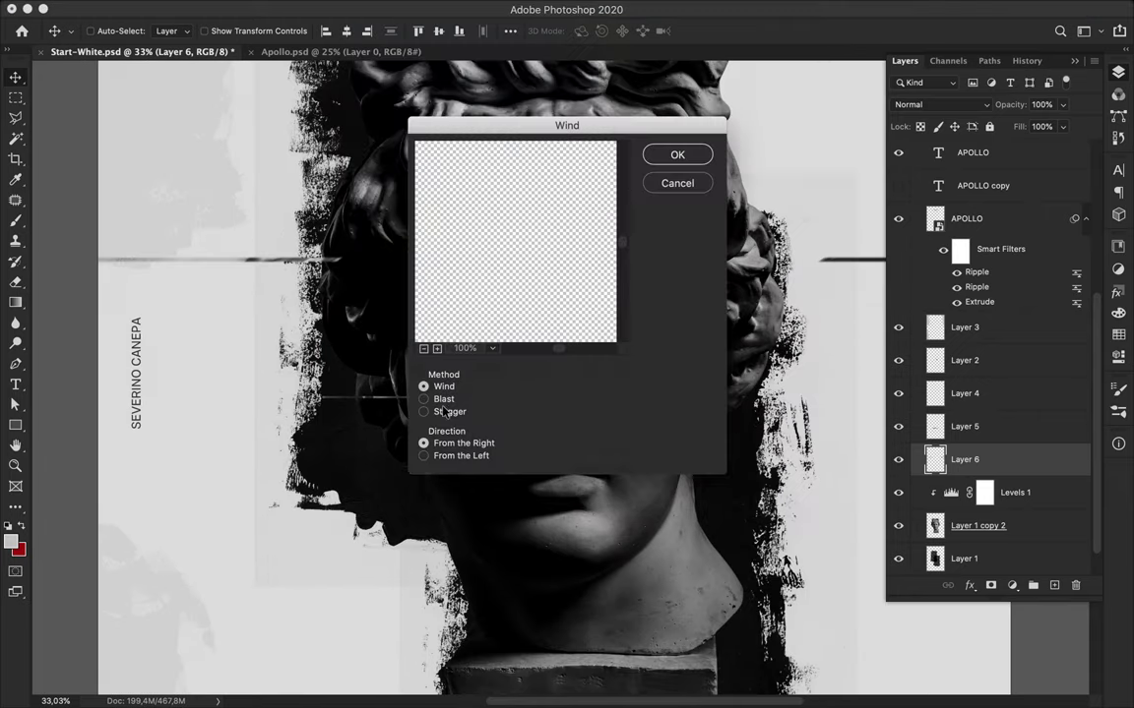
pyautogui.click(438, 349)
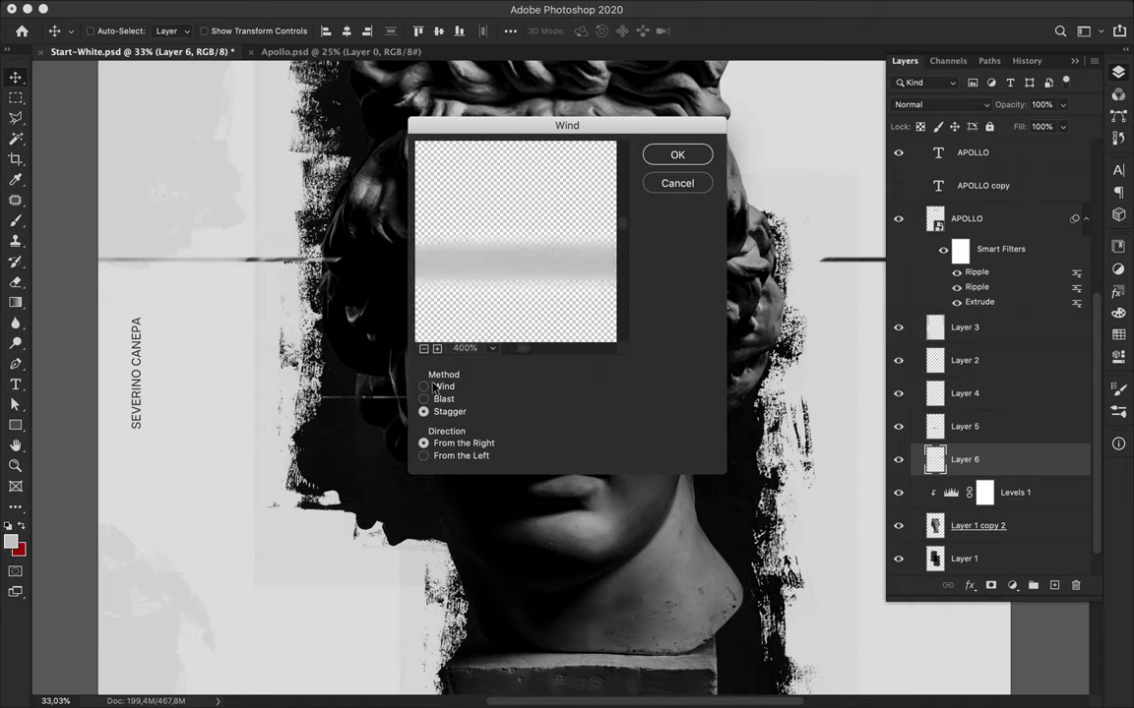
pyautogui.click(423, 412)
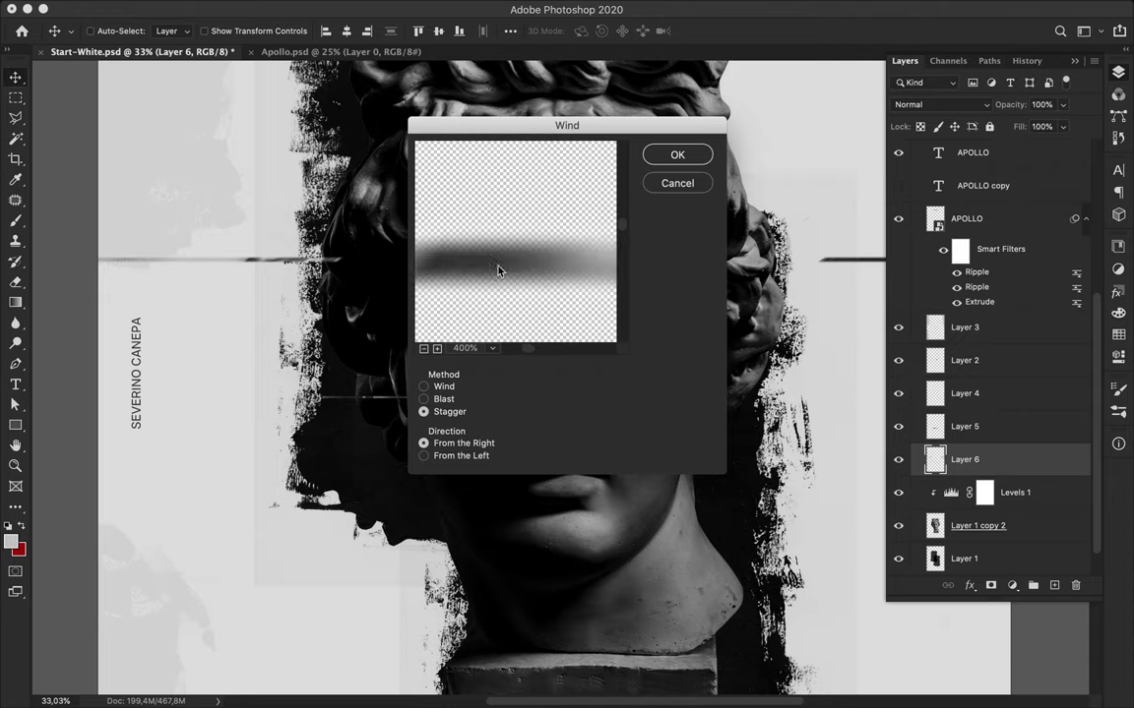
pyautogui.click(423, 456)
pyautogui.click(679, 154)
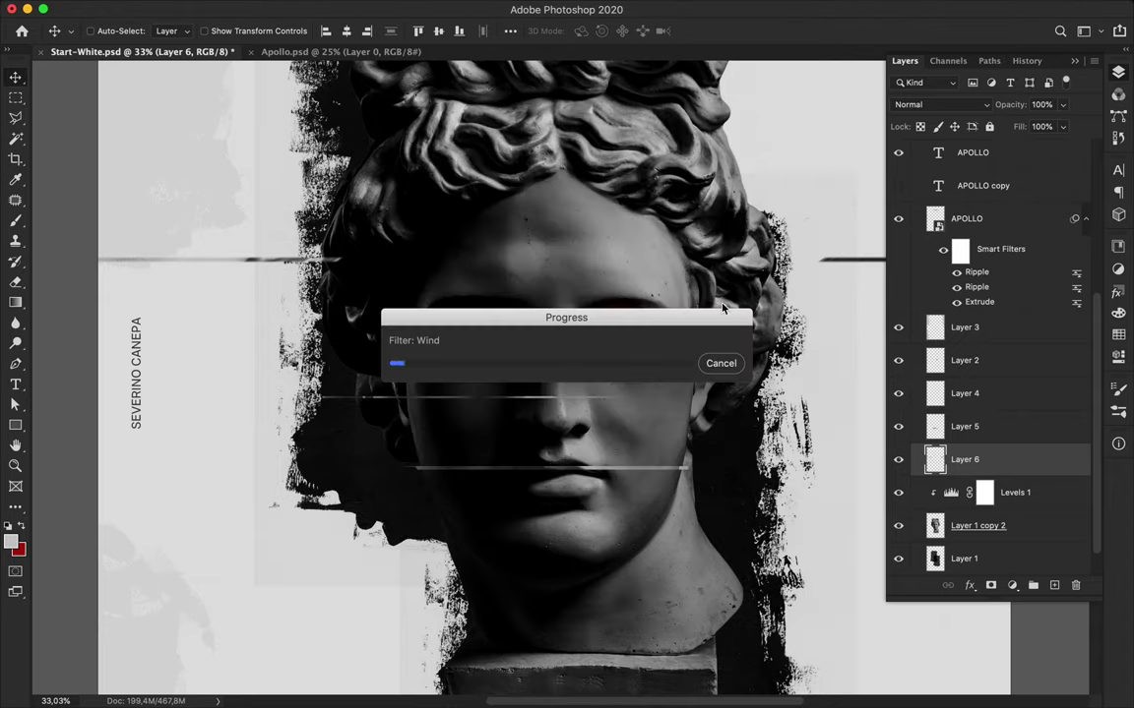
# Apply the Wind filter a second time to lengthen the streak
pyautogui.click(368, 8)
pyautogui.click(630, 420)
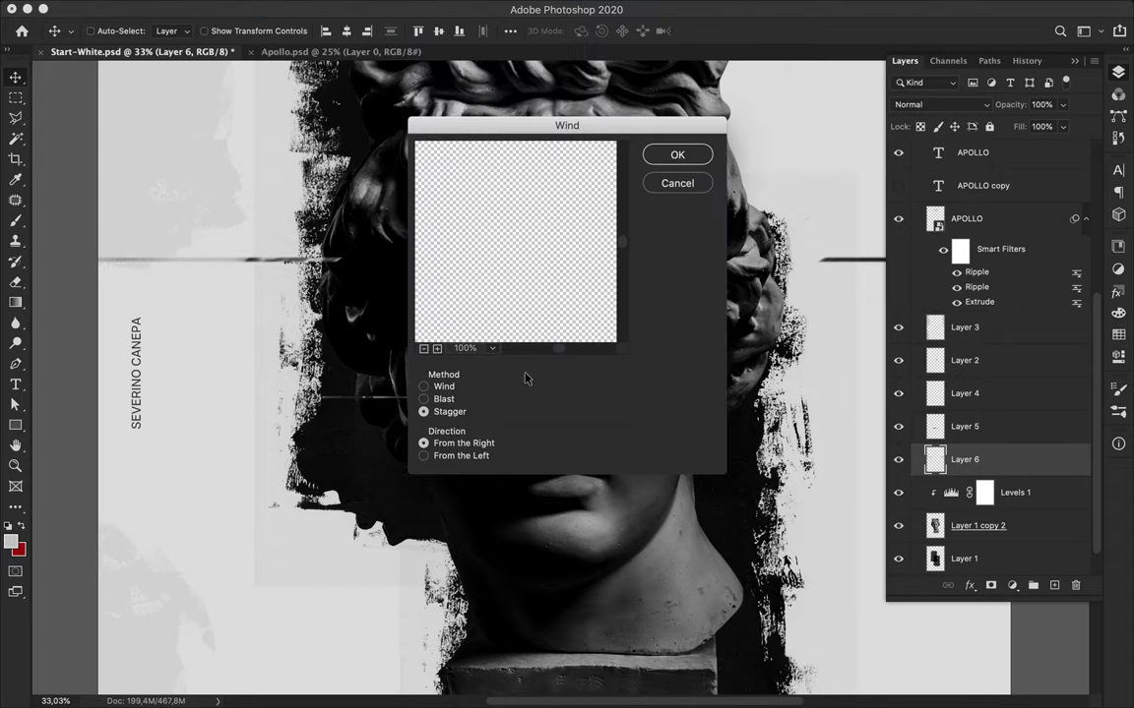
pyautogui.click(677, 155)
pyautogui.scroll(2, 207, 245)
pyautogui.scroll(4, 208, 245)
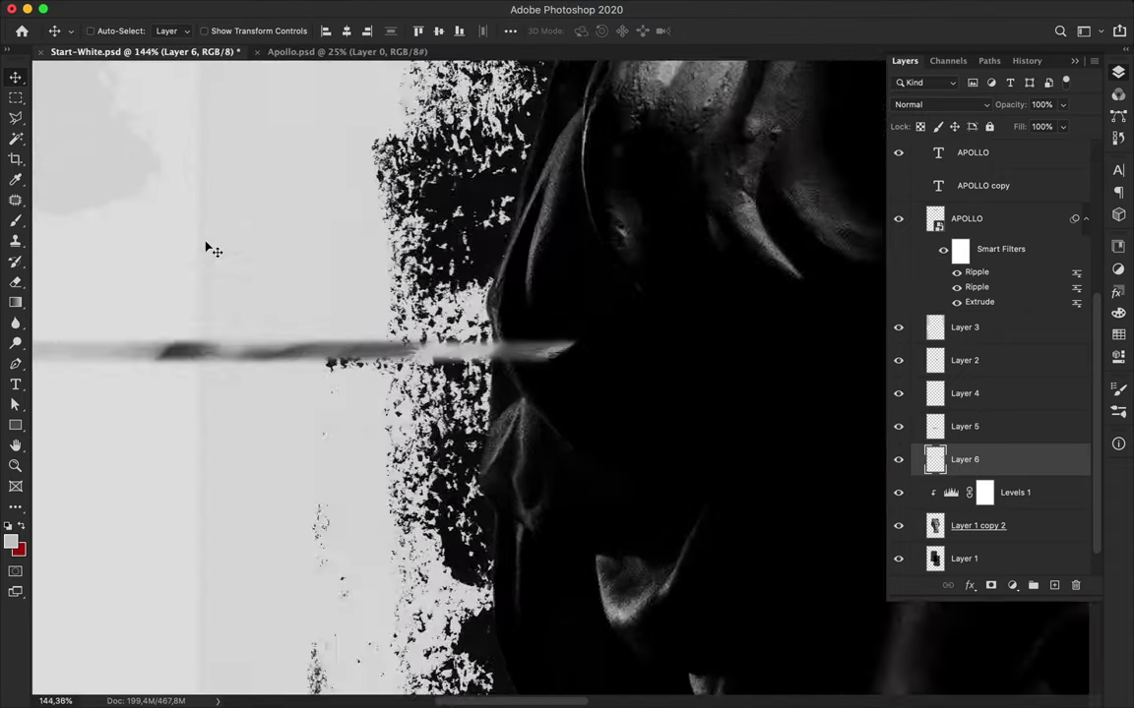
pyautogui.scroll(3, 208, 245)
# Reapply Wind six more times to stretch the streak into a long line
pyautogui.click(368, 7)
pyautogui.click(378, 27)
pyautogui.click(368, 7)
pyautogui.click(378, 27)
pyautogui.click(368, 8)
pyautogui.click(365, 34)
pyautogui.click(368, 7)
pyautogui.click(368, 26)
pyautogui.click(368, 8)
pyautogui.click(368, 27)
pyautogui.click(368, 8)
pyautogui.click(368, 26)
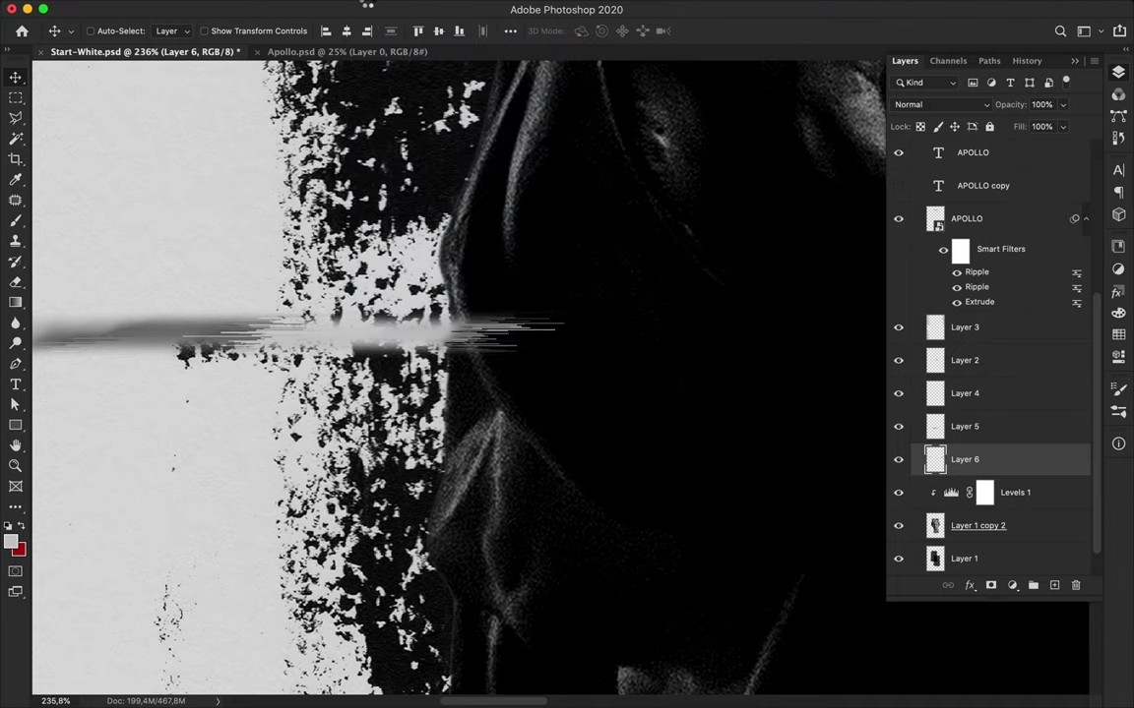
# Nudge the streak into place, move Layer 6 above APOLLO, and select Layer 5
pyautogui.scroll(-1, 364, 177)
pyautogui.scroll(-3, 364, 177)
pyautogui.scroll(-5, 451, 222)
pyautogui.scroll(3, 452, 226)
pyautogui.scroll(3, 453, 227)
pyautogui.moveTo(453, 226); pyautogui.dragTo(455, 234)
pyautogui.moveTo(964, 460); pyautogui.dragTo(964, 203)
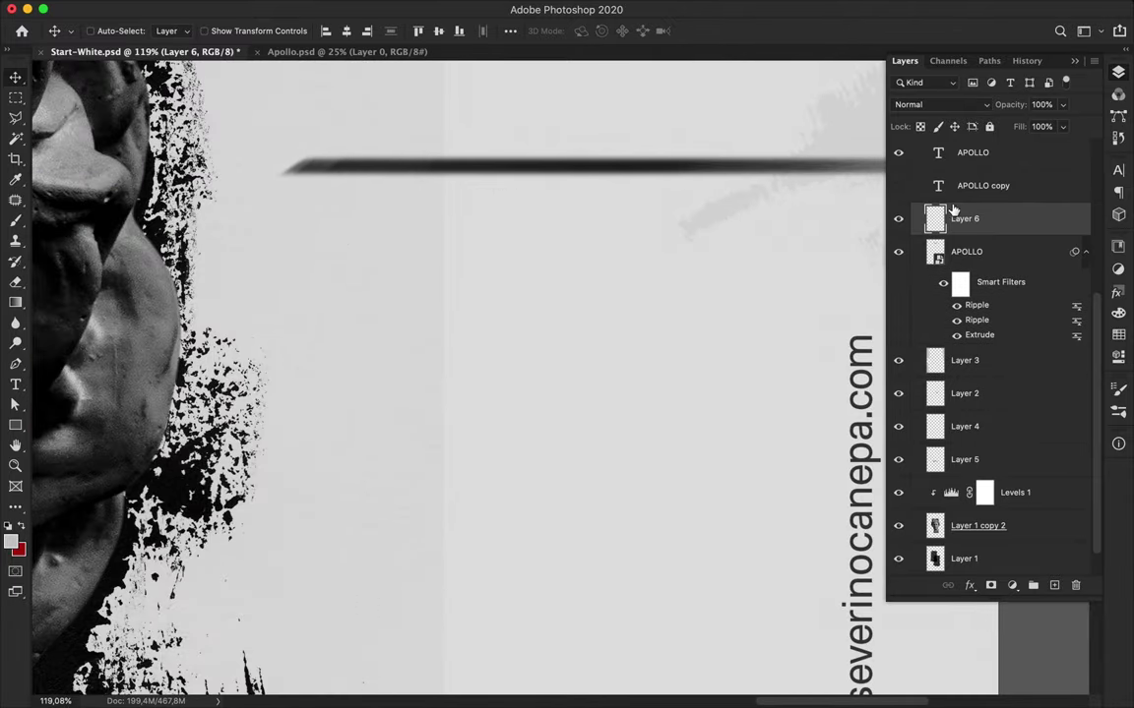
pyautogui.scroll(-3, 539, 236)
pyautogui.scroll(-2, 539, 236)
pyautogui.keyDown('ctrl'); pyautogui.click(541, 237); pyautogui.keyUp('ctrl')
pyautogui.keyDown('ctrl'); pyautogui.click(438, 472); pyautogui.keyUp('ctrl')
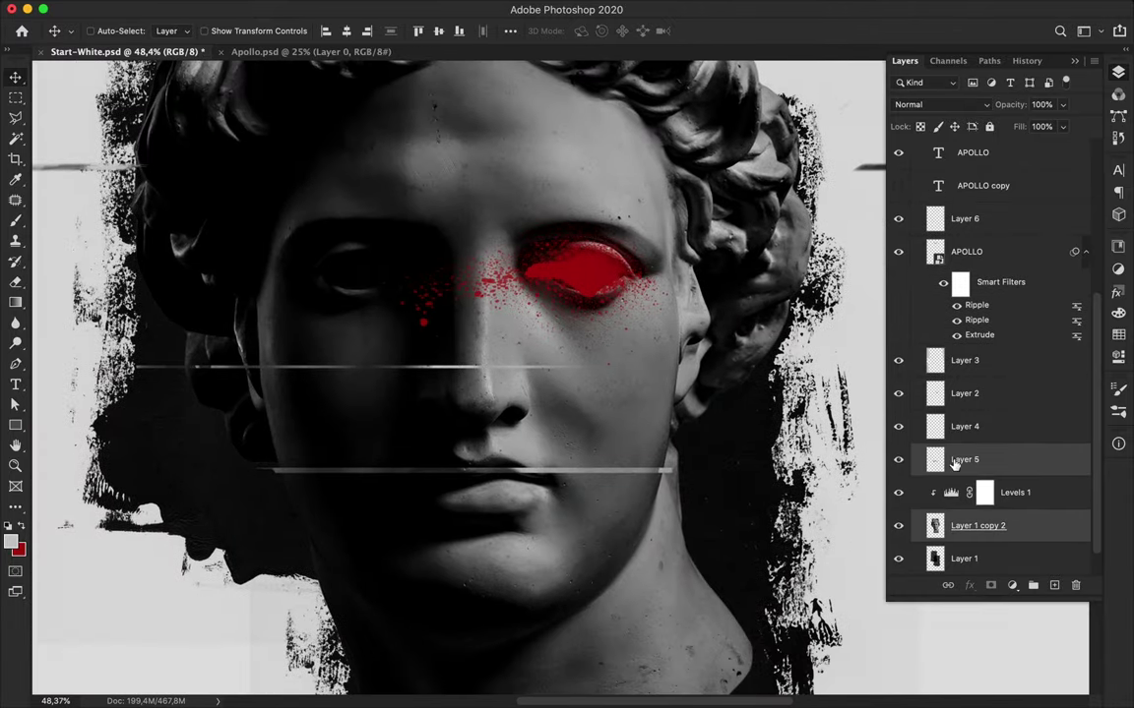
# Merge Layer 5 into Layer 4 and apply a 5.2-pixel Gaussian Blur
pyautogui.keyDown('ctrl'); pyautogui.keyDown('shift'); pyautogui.click(507, 366); pyautogui.keyUp('shift'); pyautogui.keyUp('ctrl')
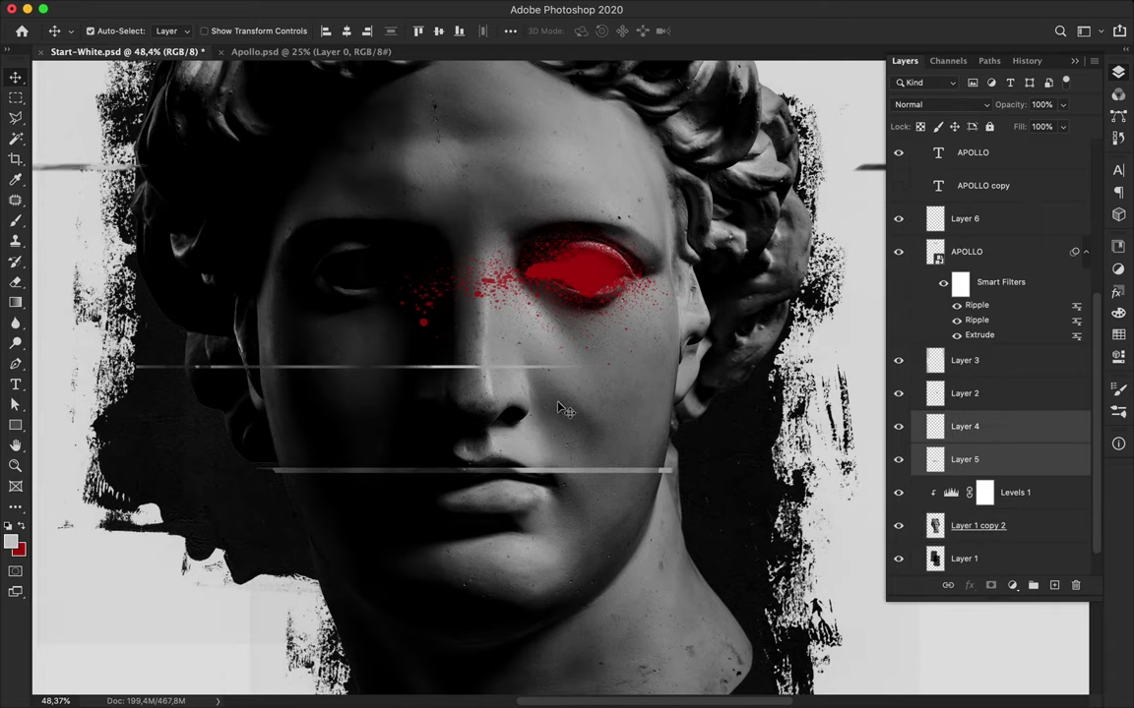
pyautogui.hotkey('ctrl', 'e')
pyautogui.click(382, 8)
pyautogui.click(669, 268)
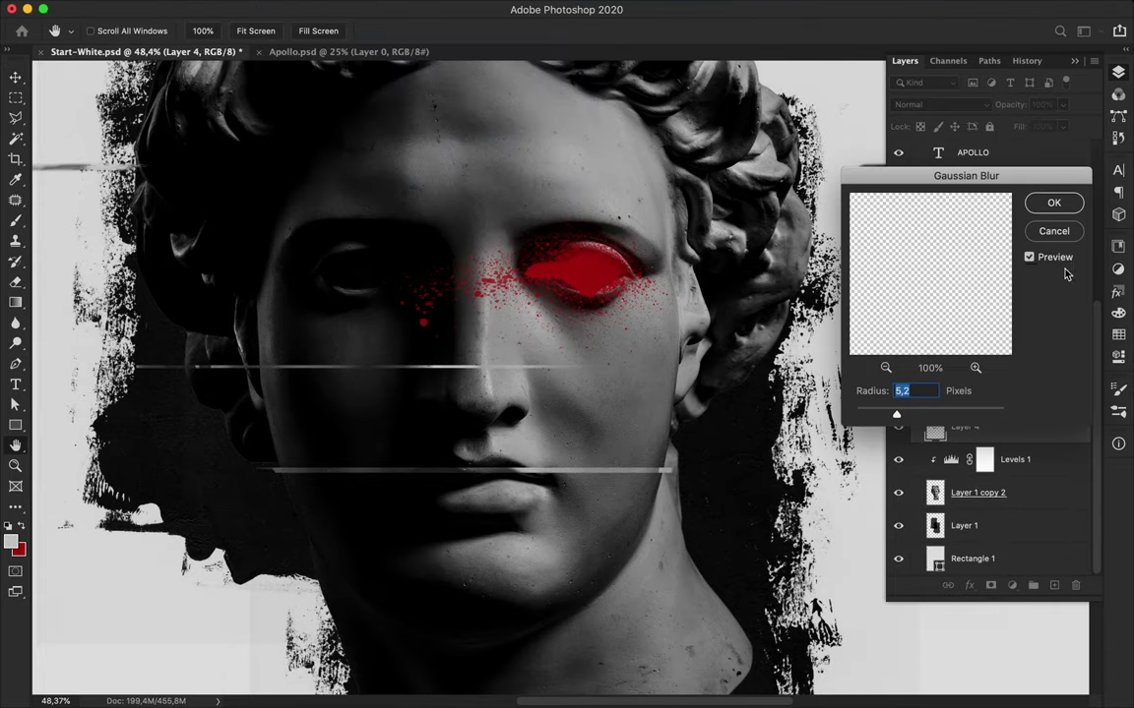
pyautogui.click(1049, 204)
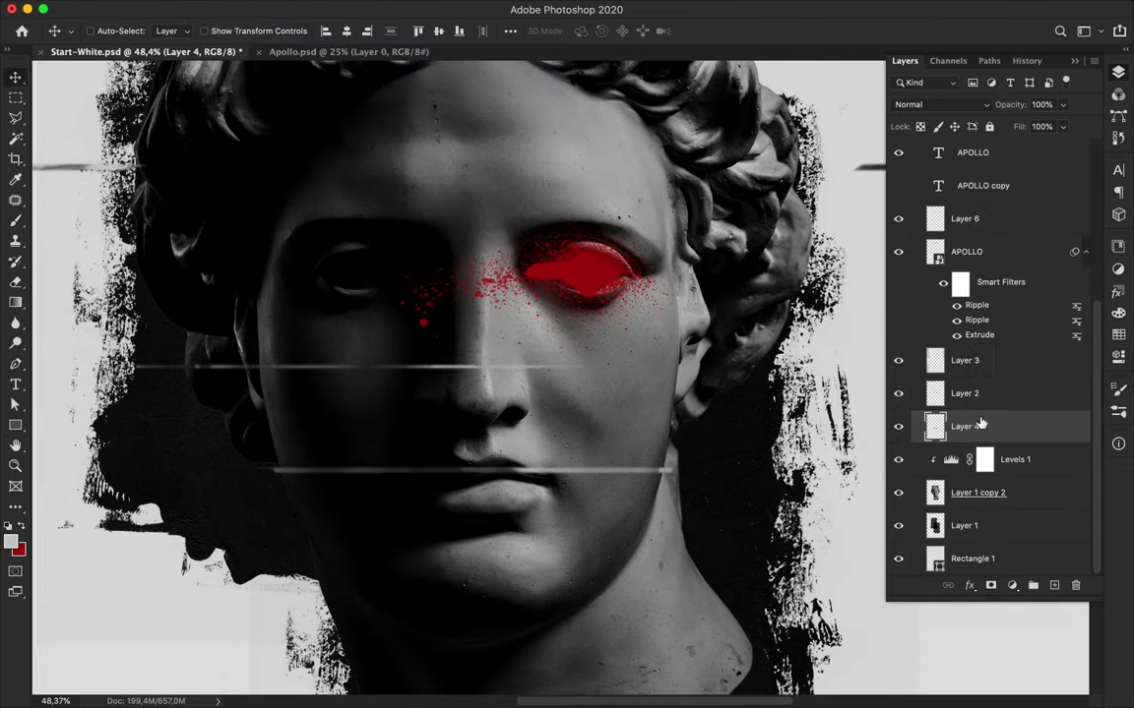
# Try Dissolve, then return the merged layer to Normal blending, and shift APOLLO upward
pyautogui.click(977, 105)
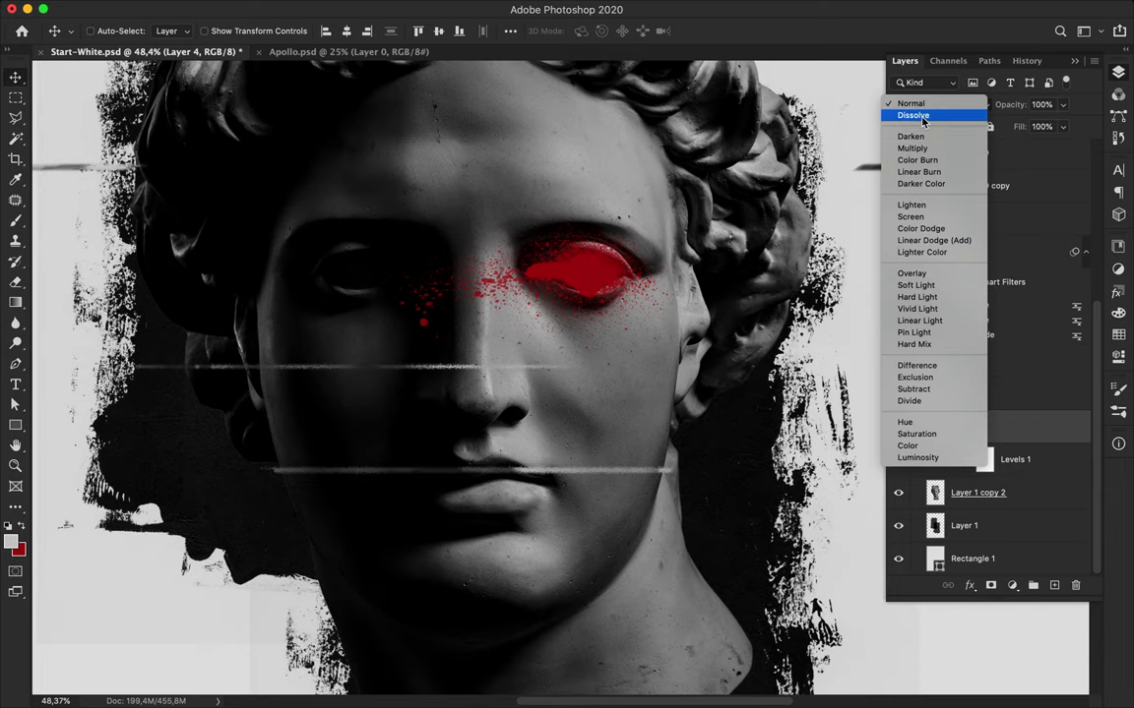
pyautogui.click(923, 116)
pyautogui.scroll(2, 551, 353)
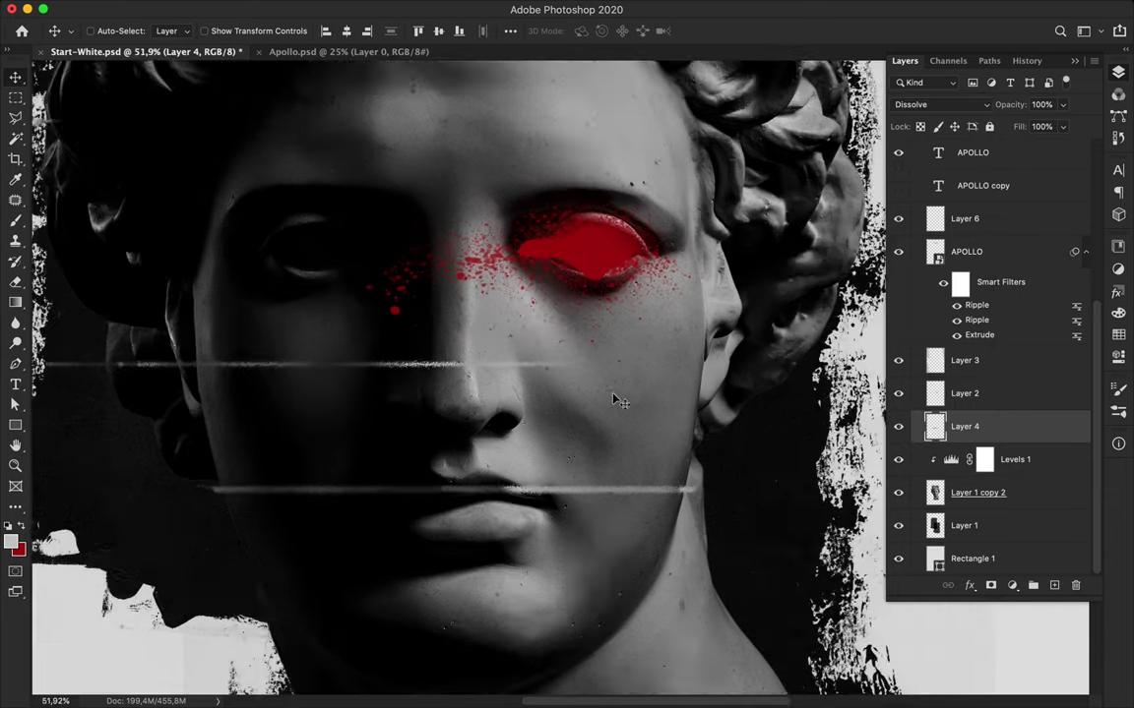
pyautogui.scroll(2, 586, 243)
pyautogui.scroll(-1, 587, 243)
pyautogui.scroll(-5, 586, 243)
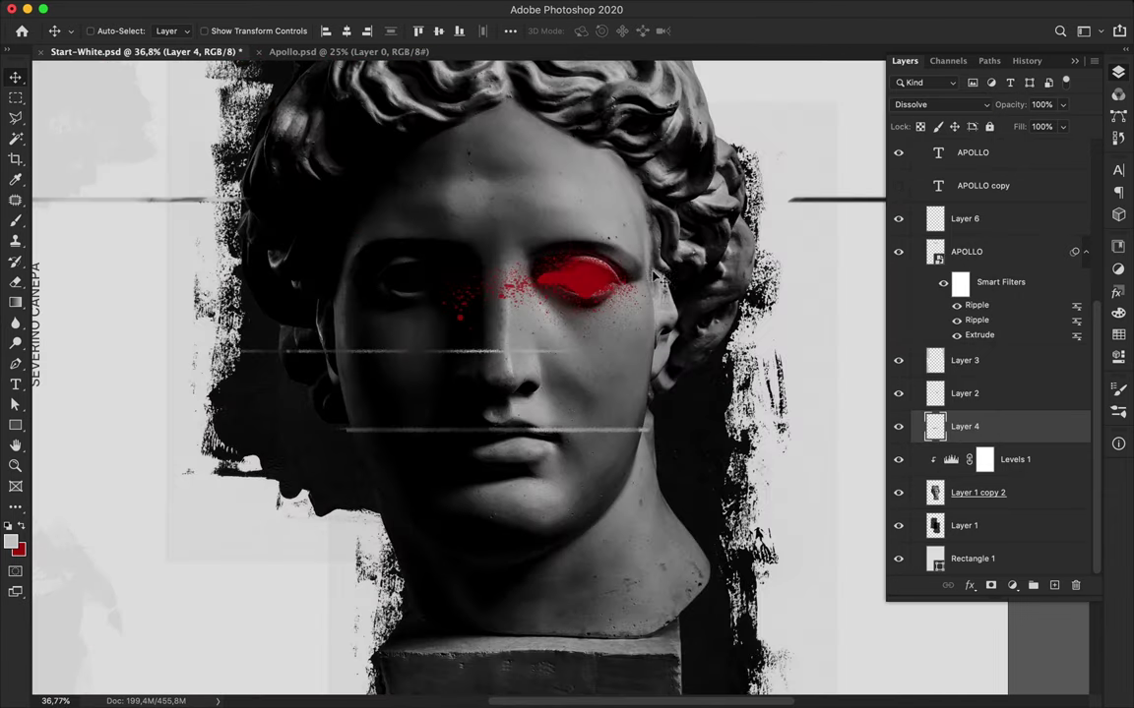
pyautogui.click(940, 105)
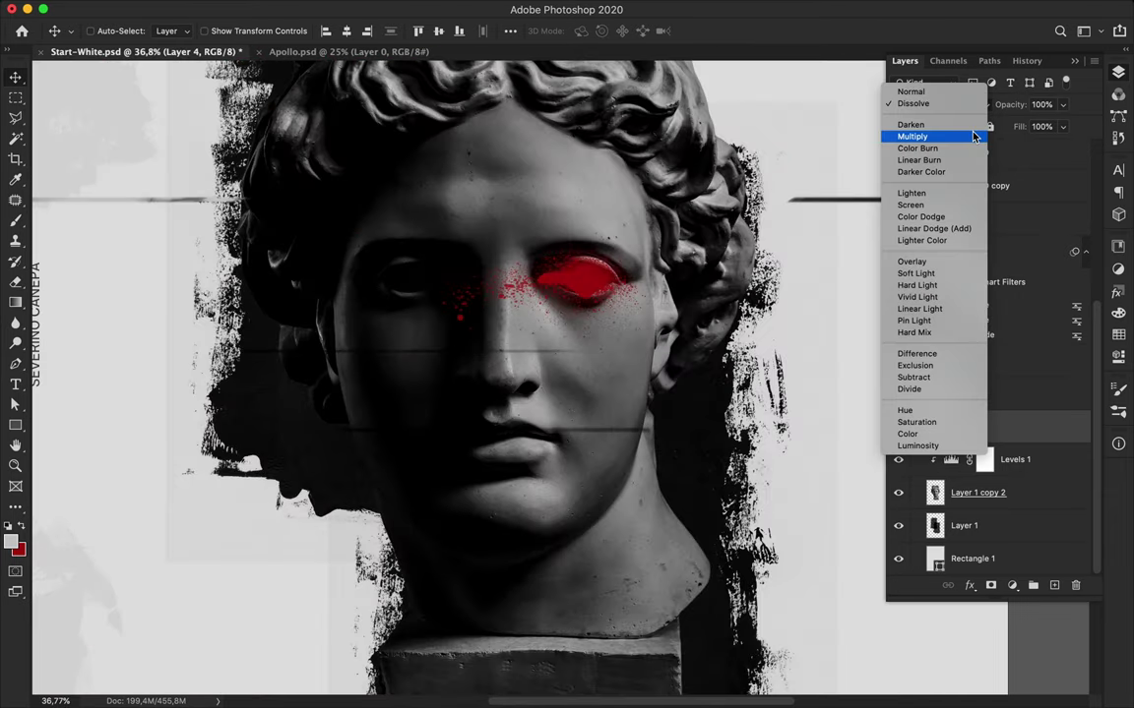
pyautogui.click(910, 91)
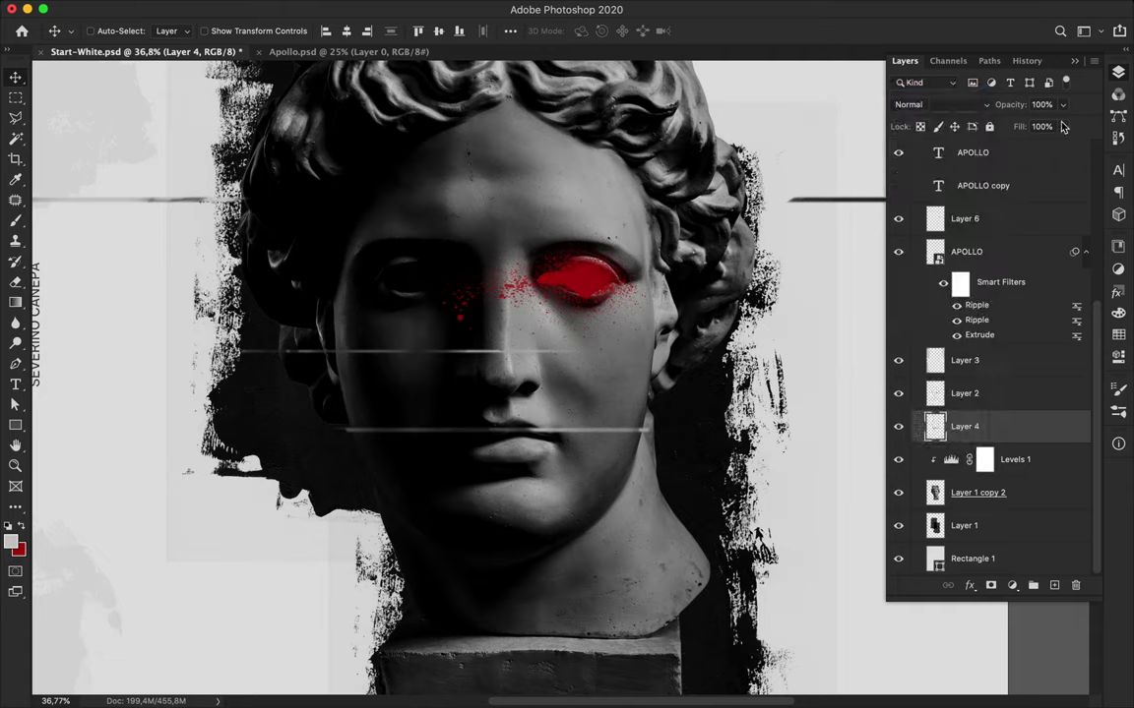
pyautogui.scroll(-3, 618, 289)
pyautogui.scroll(2, 618, 289)
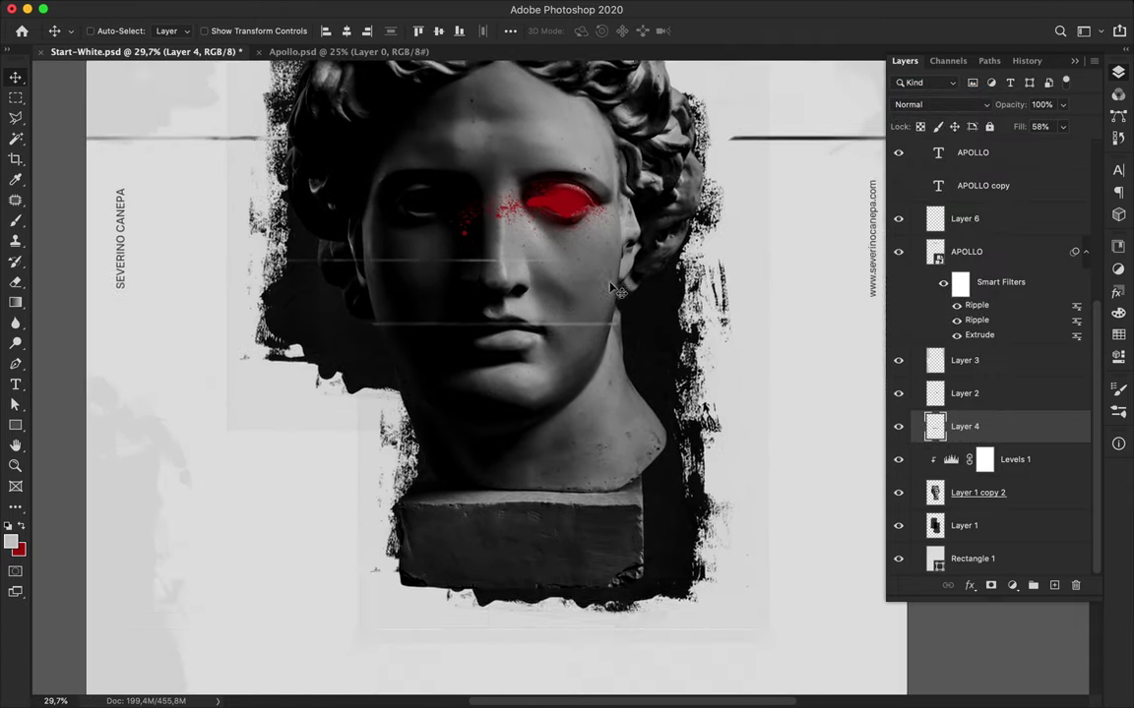
pyautogui.scroll(-3, 618, 289)
pyautogui.moveTo(469, 127); pyautogui.dragTo(580, 174)
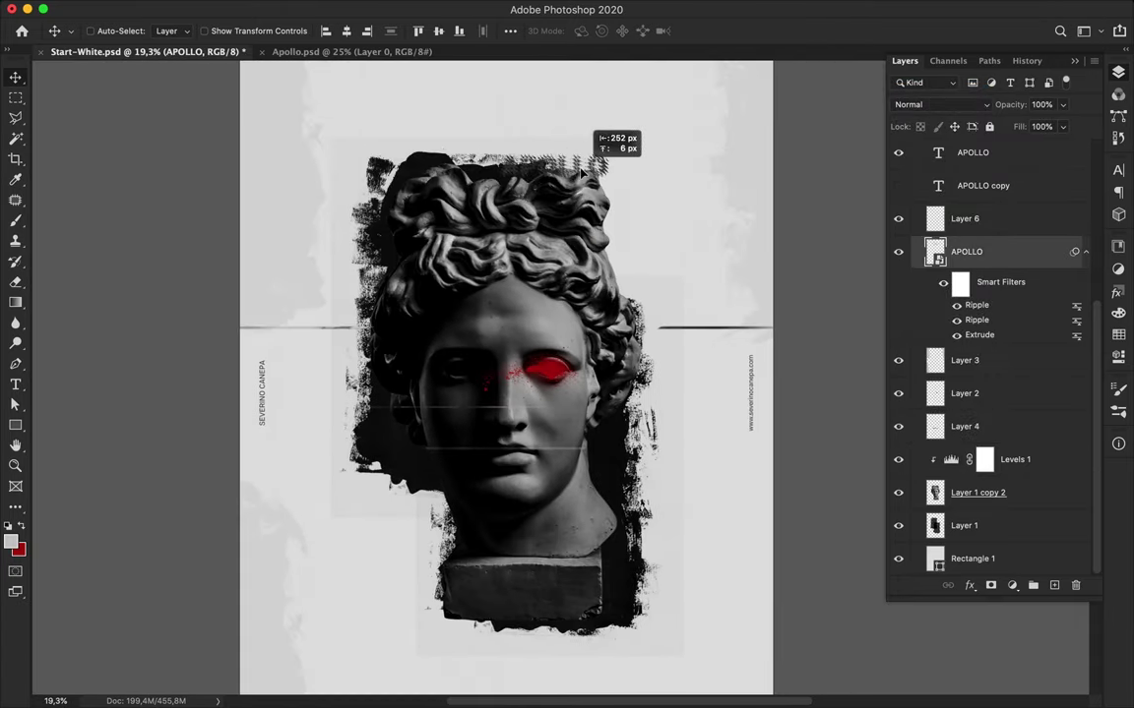
# Reorder the layers so the artwork layers and the Layout group sit at the top
pyautogui.click(1085, 251)
pyautogui.click(916, 151)
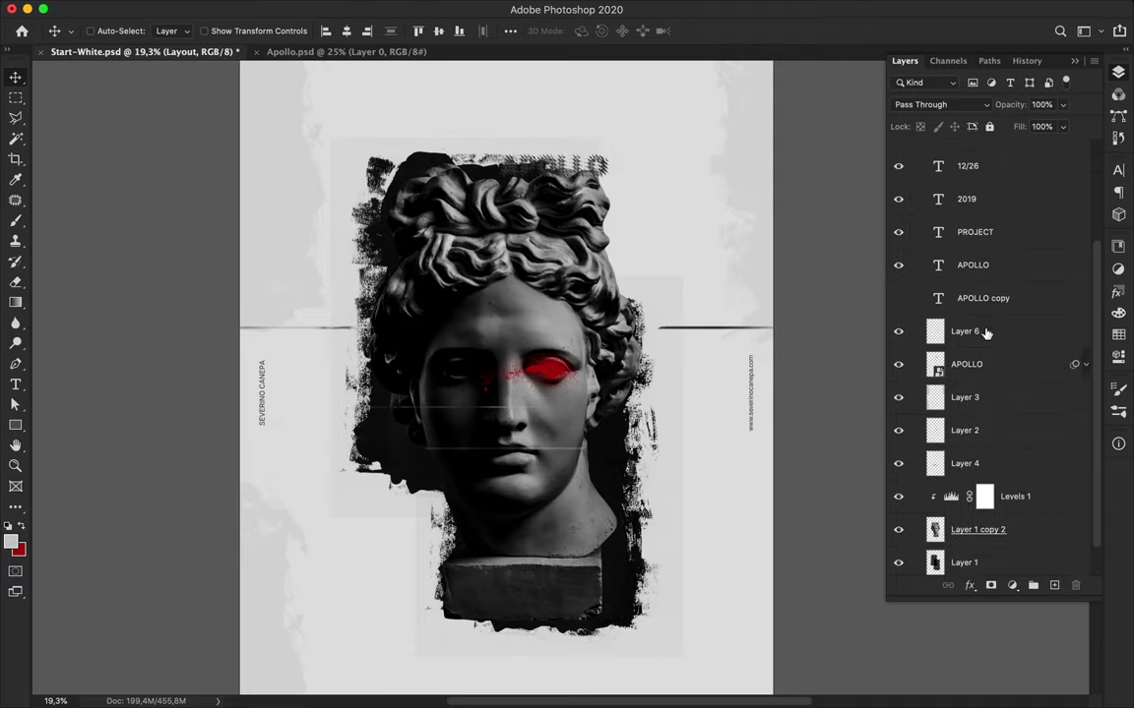
pyautogui.scroll(-1, 984, 328)
pyautogui.moveTo(981, 302); pyautogui.dragTo(957, 549)
pyautogui.click(916, 445)
pyautogui.moveTo(954, 445); pyautogui.dragTo(955, 147)
# Move the APOLLO copy layer out of the Layout group and select it
pyautogui.scroll(2, 540, 342)
pyautogui.scroll(3, 539, 343)
pyautogui.scroll(-3, 539, 343)
pyautogui.scroll(-2, 539, 343)
pyautogui.press('t')
pyautogui.click(916, 148)
pyautogui.moveTo(979, 440); pyautogui.dragTo(961, 458)
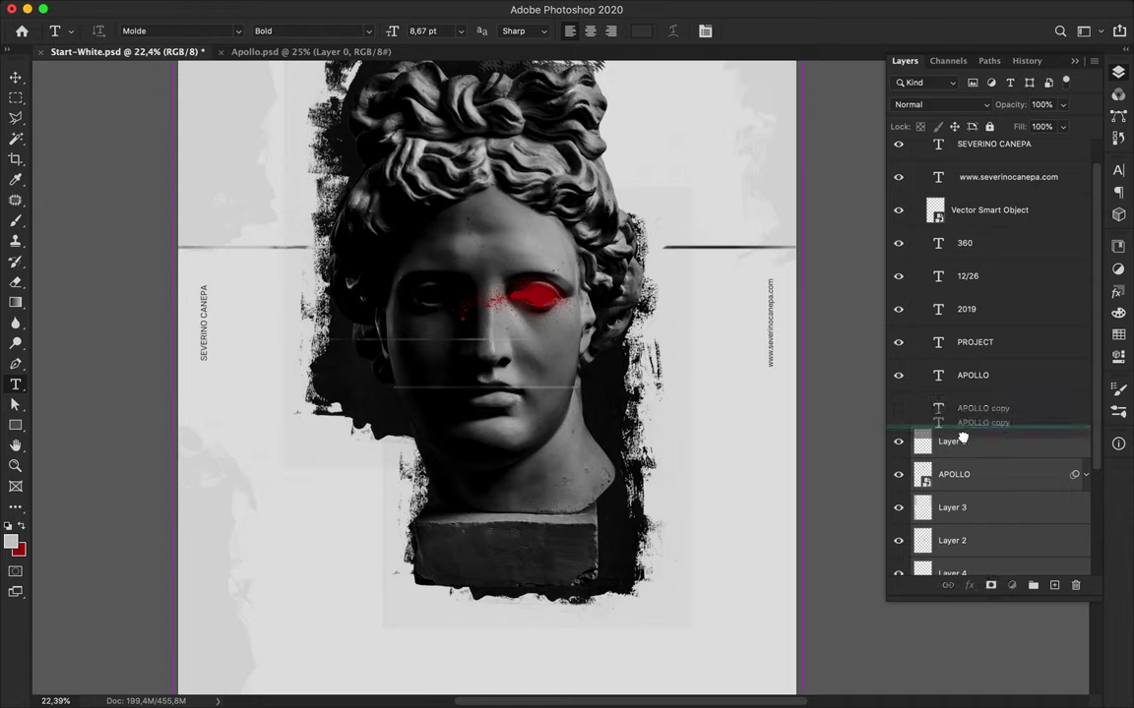
pyautogui.click(916, 148)
pyautogui.click(961, 177)
pyautogui.scroll(3, 539, 342)
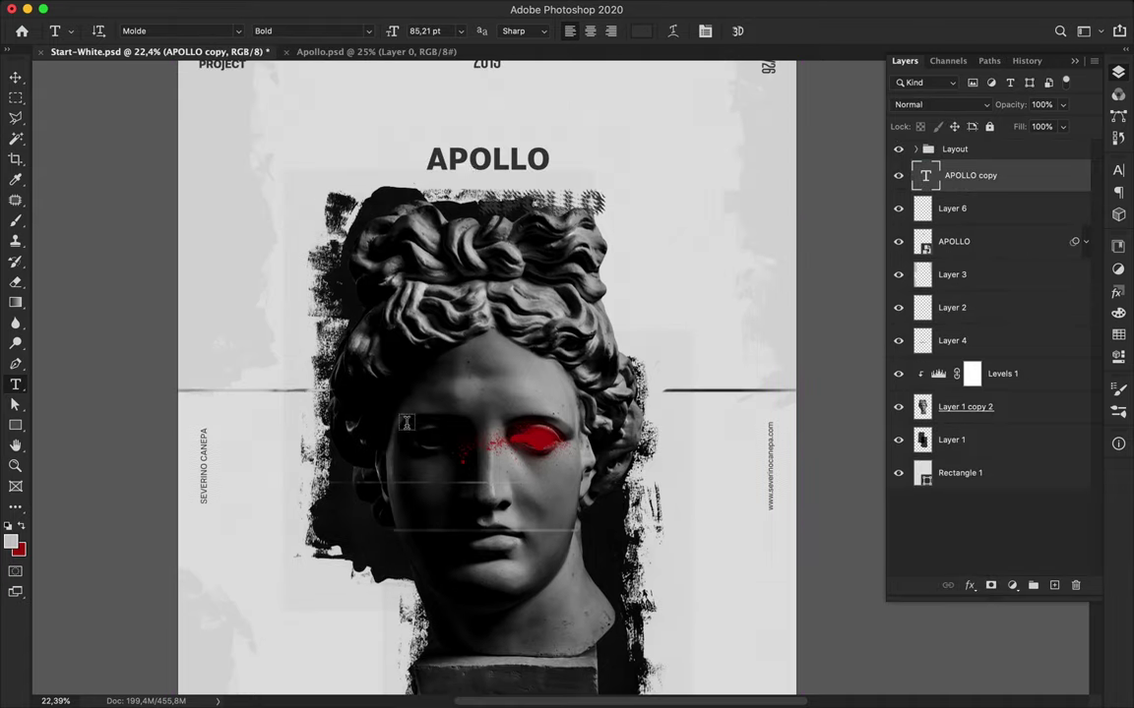
# Colour the APOLLO title dark red #a70c0c and move it down onto the head
pyautogui.click(1118, 170)
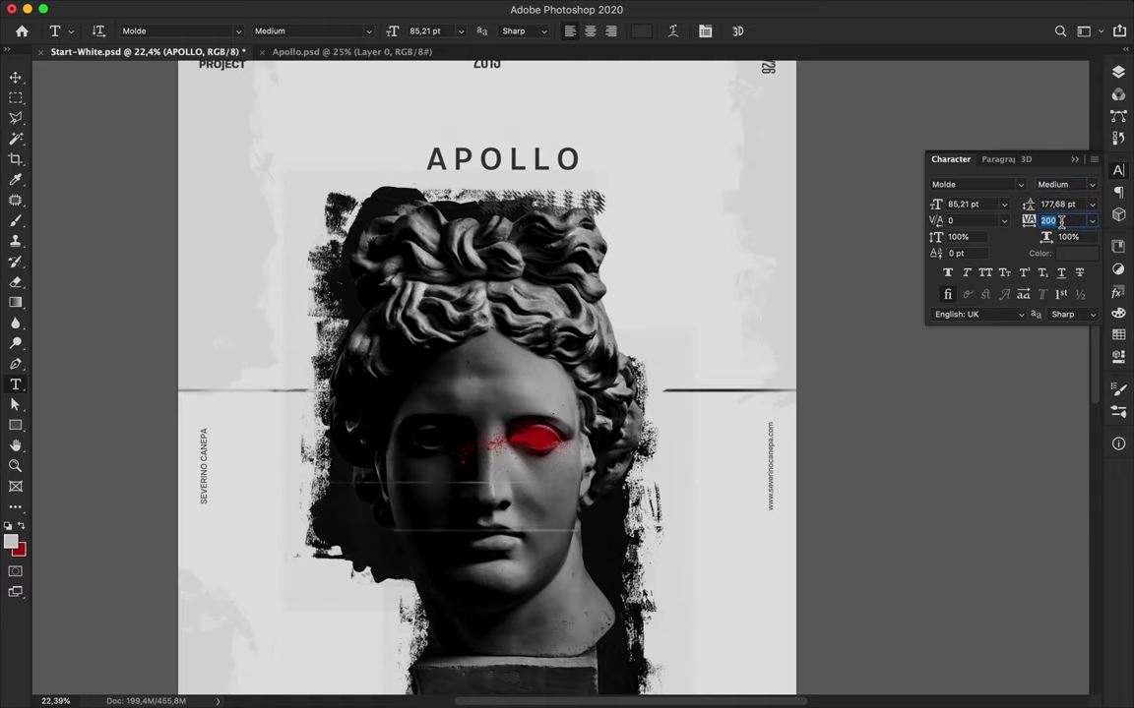
pyautogui.click(641, 31)
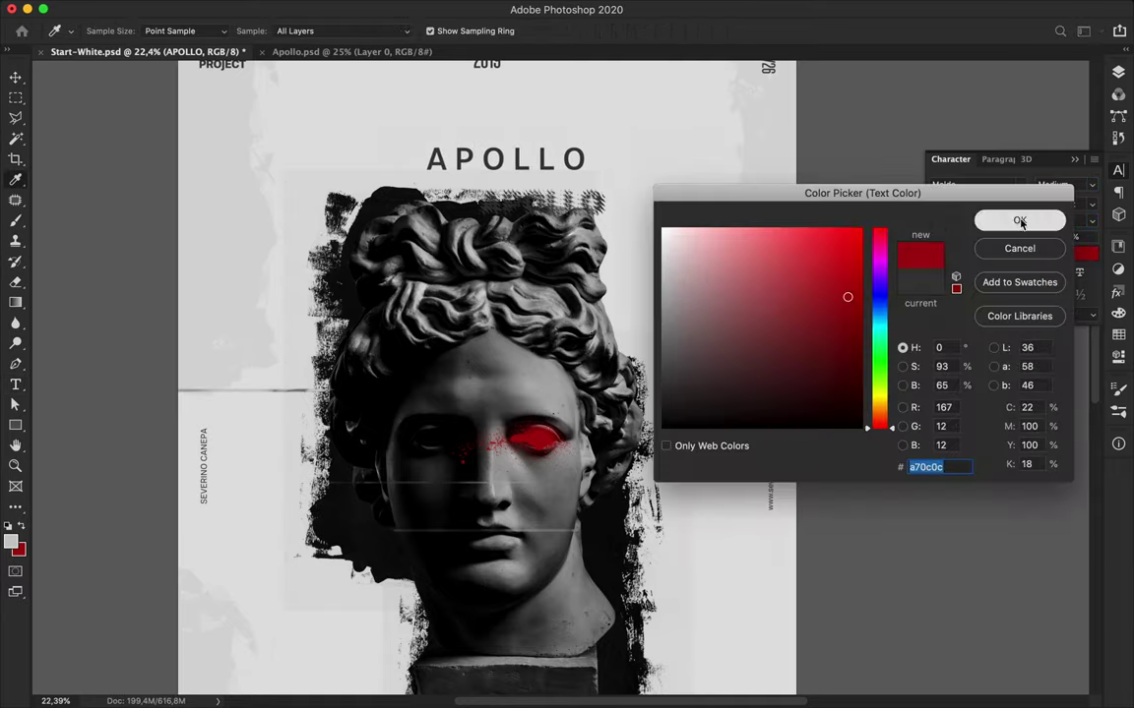
pyautogui.click(1021, 223)
pyautogui.press('v')
pyautogui.moveTo(490, 167); pyautogui.dragTo(489, 394)
# Widen the APOLLO title's tracking to 840
pyautogui.press('t')
pyautogui.moveTo(474, 309)
pyautogui.mouseDown()
pyautogui.moveTo(461, 280)
pyautogui.moveTo(554, 281)
pyautogui.mouseUp()
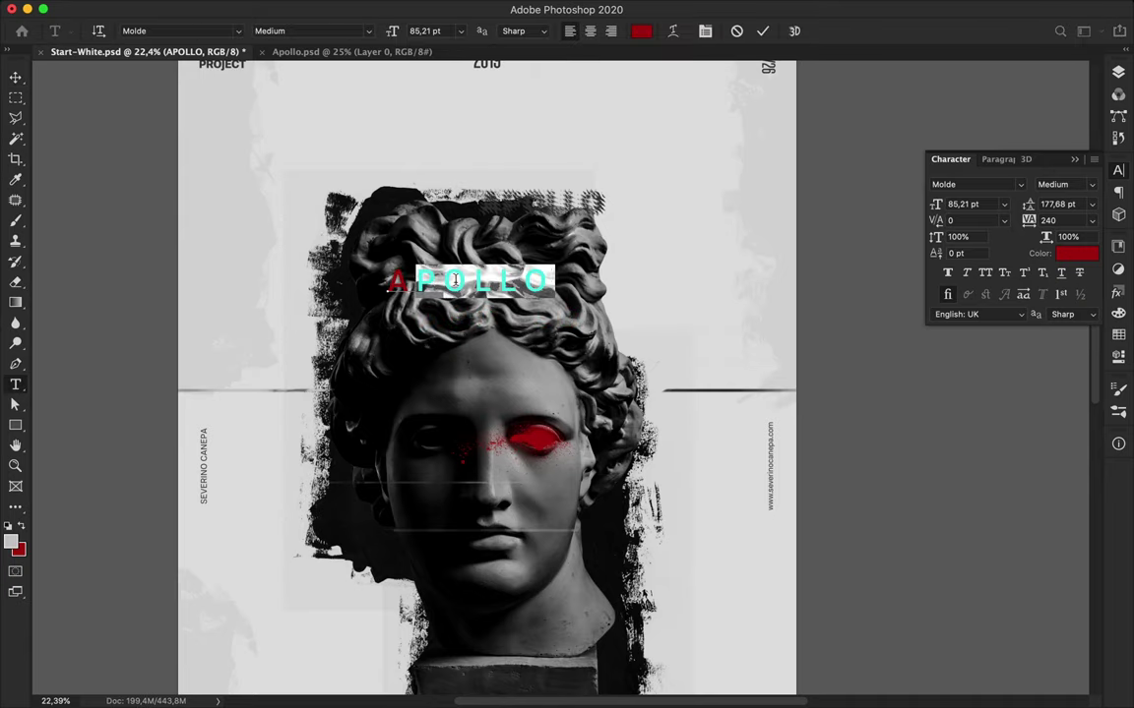
pyautogui.hotkey('shift', 'Up')
pyautogui.hotkey('shift', 'Up')
pyautogui.hotkey('shift', 'Up')
pyautogui.press('Escape')
# Place the small streaky APOLLO above the head and the red title across the forehead
pyautogui.press('v')
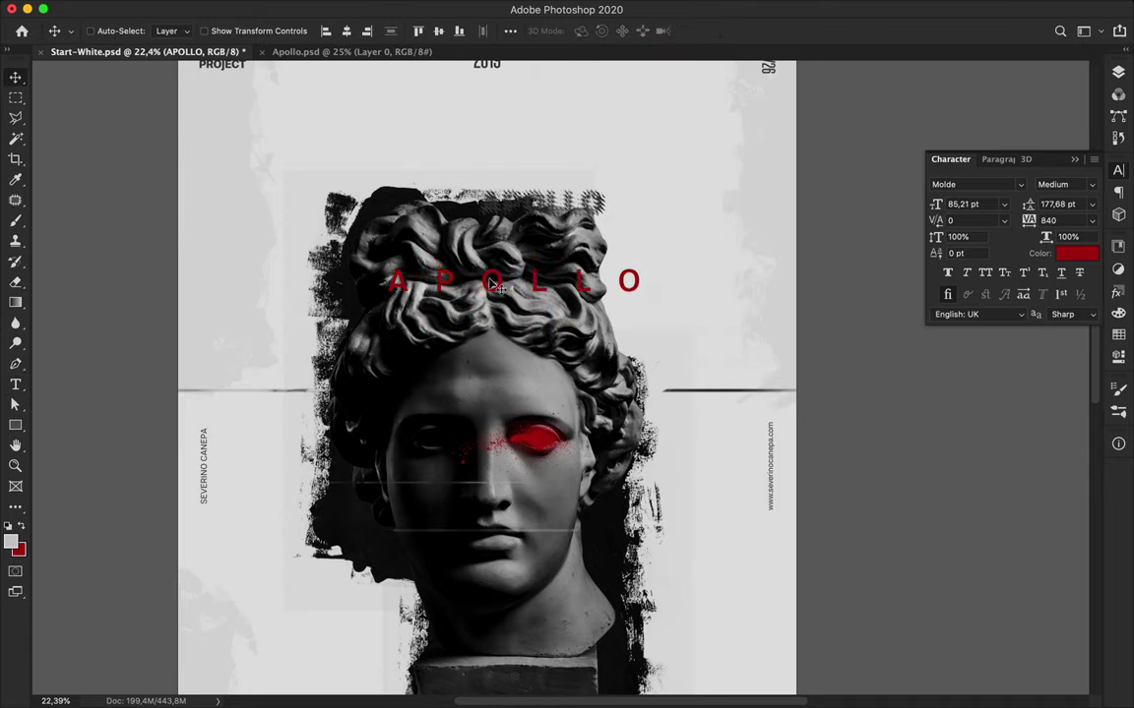
pyautogui.moveTo(580, 217)
pyautogui.mouseDown()
pyautogui.moveTo(516, 148)
pyautogui.moveTo(492, 182)
pyautogui.moveTo(642, 190)
pyautogui.mouseUp()
pyautogui.hotkey('ctrl', 't')
pyautogui.press('Return')
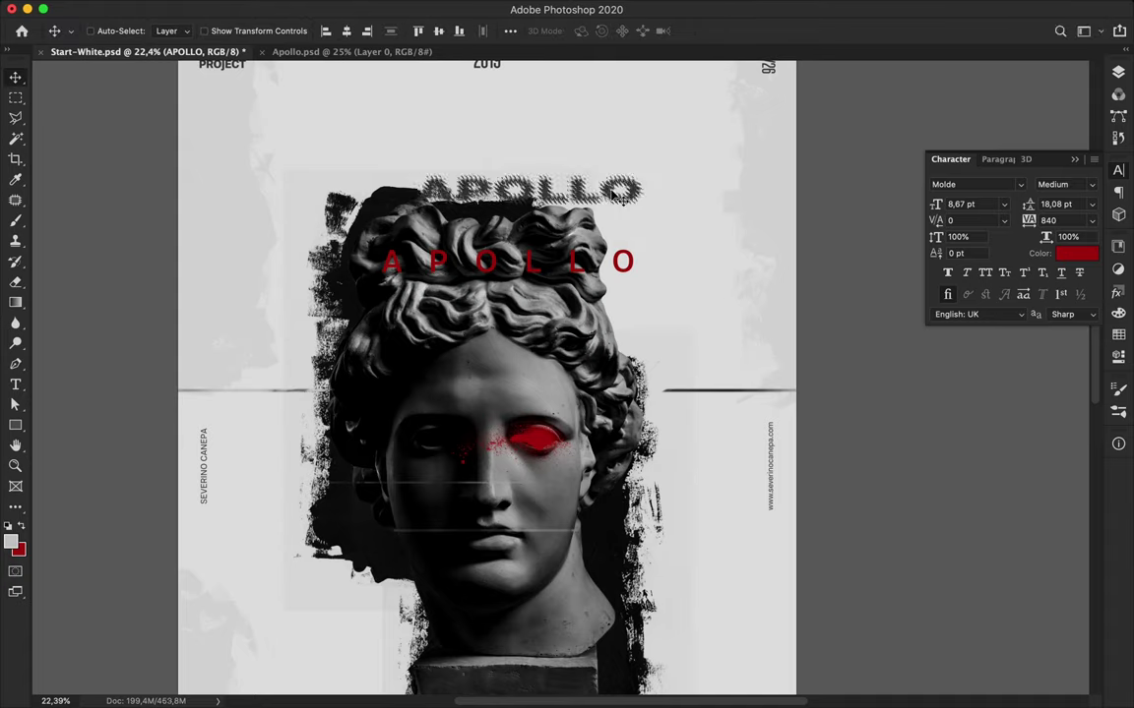
pyautogui.moveTo(617, 197); pyautogui.dragTo(532, 267)
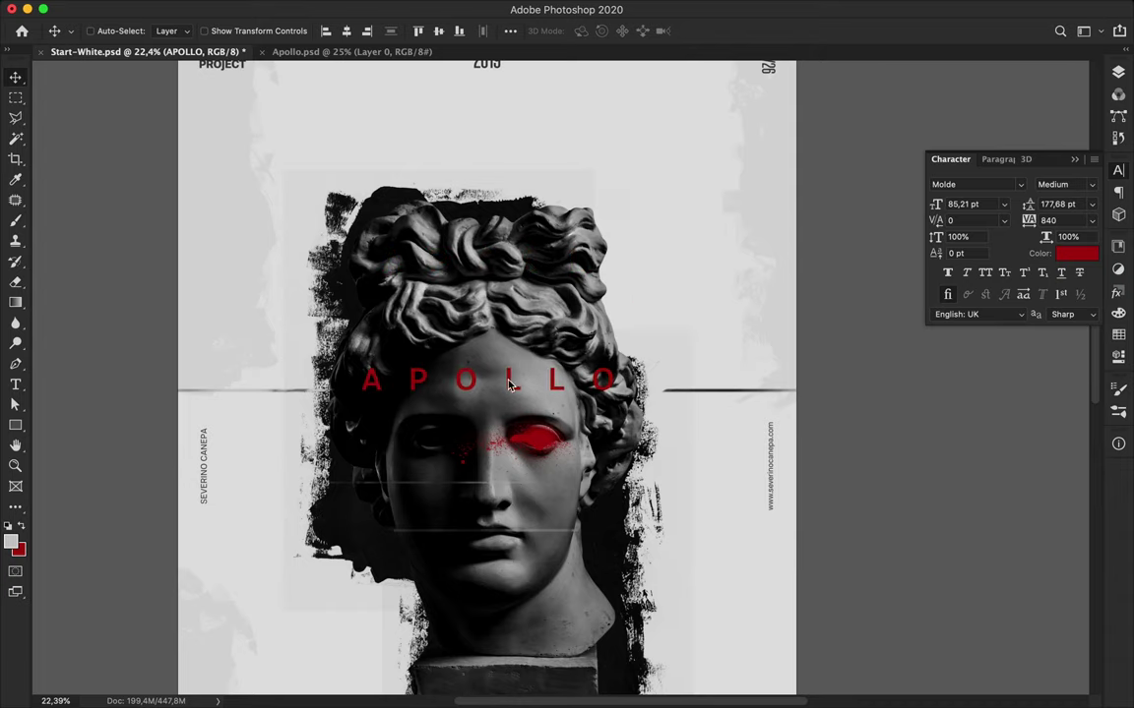
pyautogui.scroll(-3, 509, 385)
pyautogui.scroll(3, 509, 385)
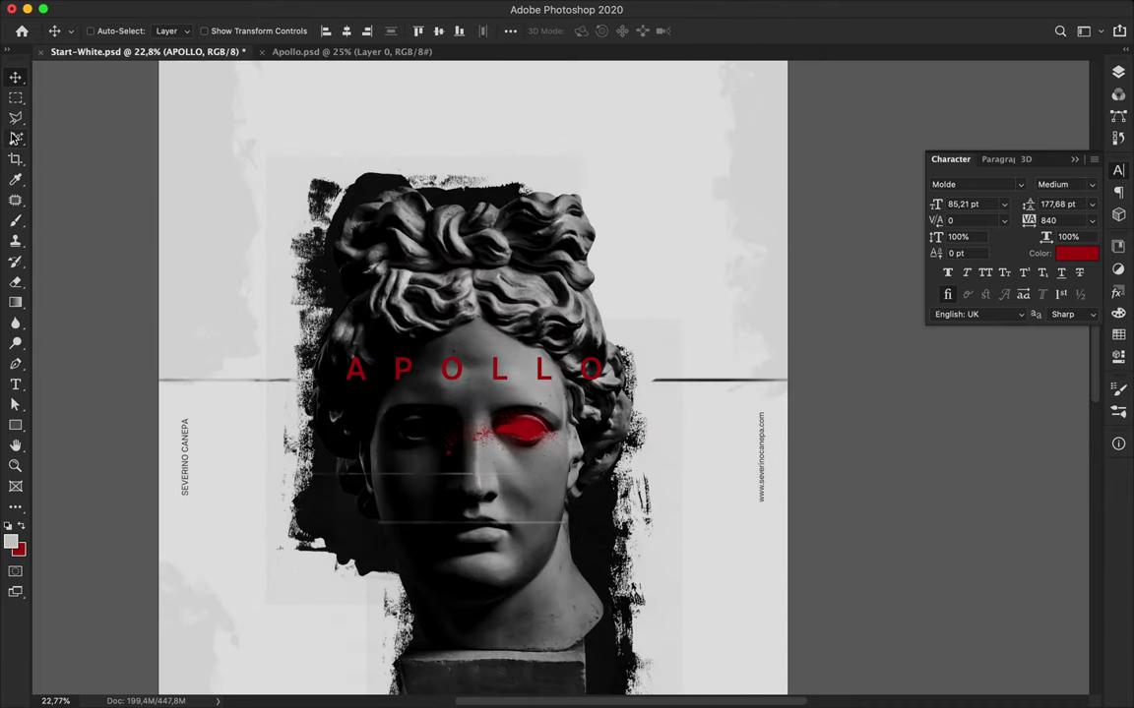
# Paint T9 Dirty Sprays brush strokes over the hair on a new layer
pyautogui.press('b')
pyautogui.click(97, 31)
pyautogui.scroll(-5, 147, 258)
pyautogui.click(99, 228)
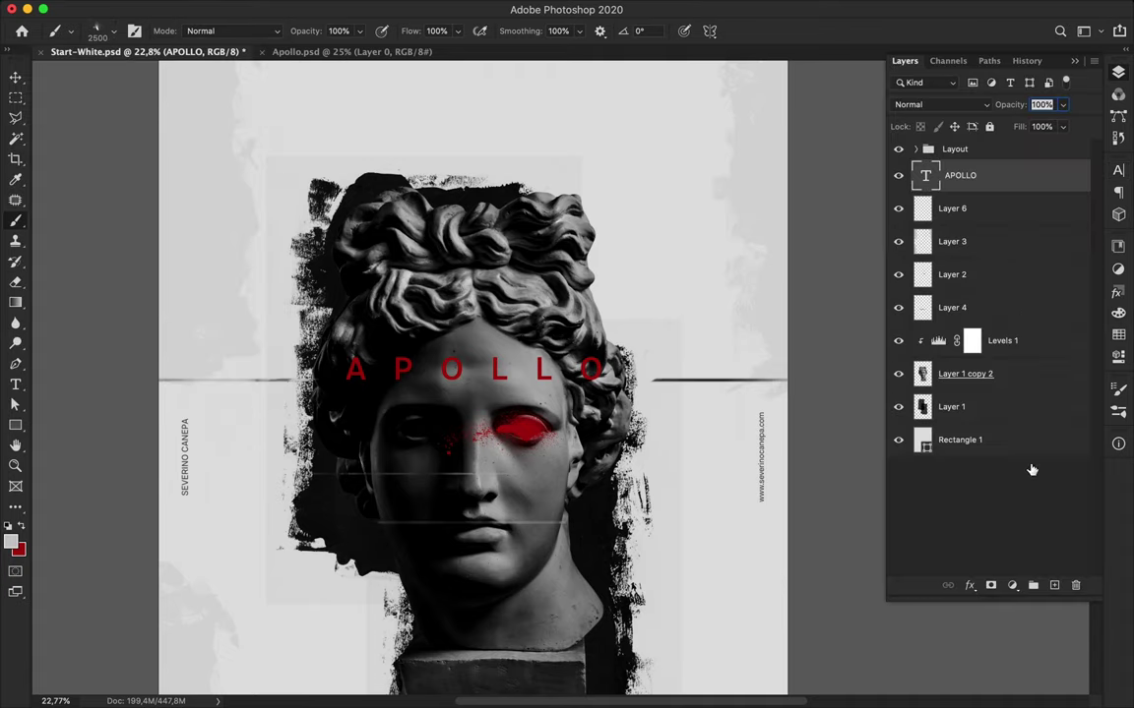
pyautogui.click(1054, 584)
pyautogui.moveTo(442, 354); pyautogui.dragTo(383, 238)
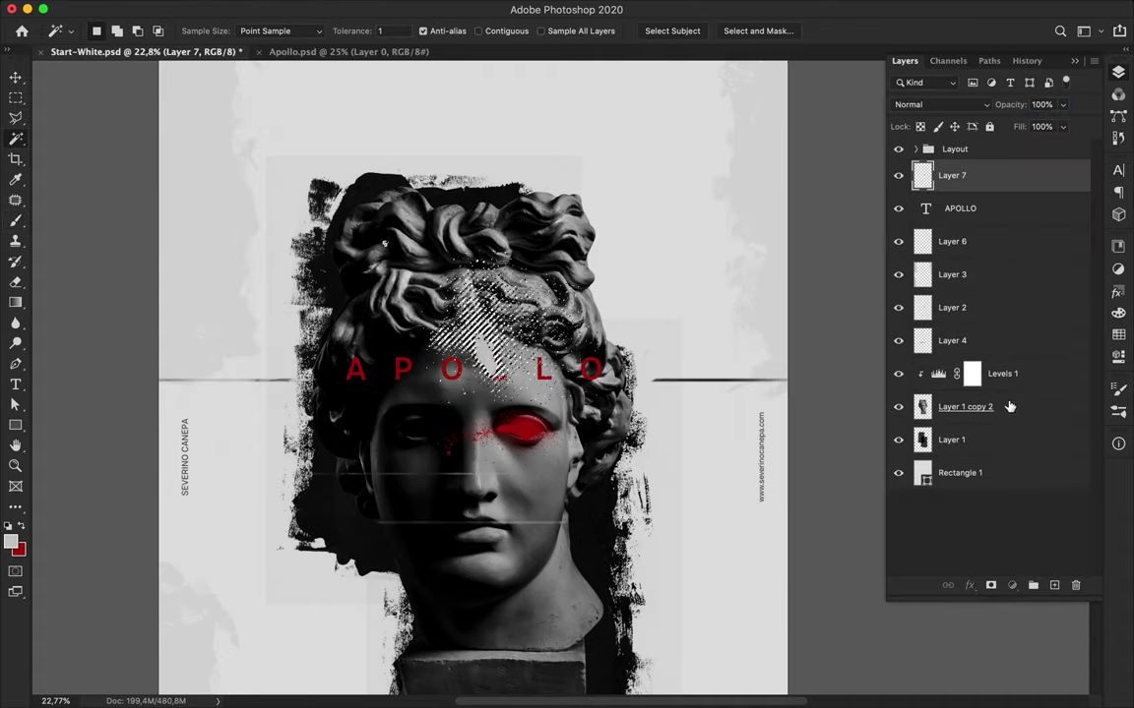
# Unclip the spray layer, delete Layer 7, and move the spray onto the hair's left side
pyautogui.press('v')
pyautogui.moveTo(456, 367)
pyautogui.mouseDown()
pyautogui.moveTo(544, 161)
pyautogui.moveTo(344, 311)
pyautogui.mouseUp()
pyautogui.hotkey('ctrl', ']')
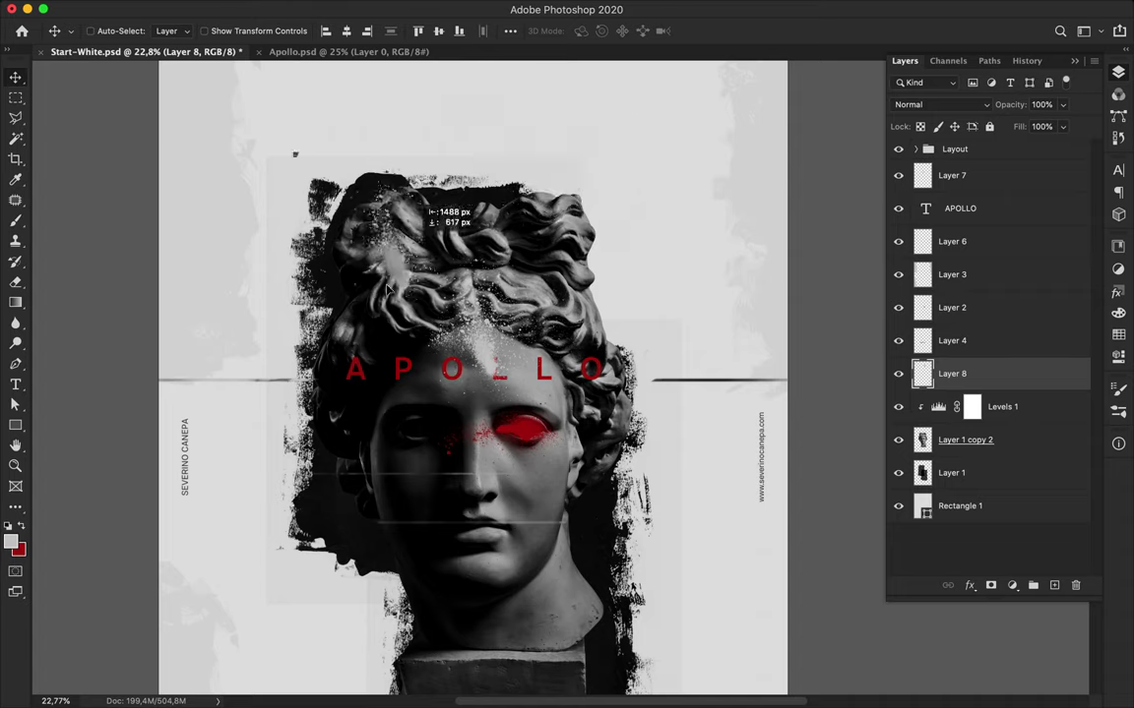
pyautogui.click(343, 311)
pyautogui.press('Delete')
pyautogui.moveTo(507, 368); pyautogui.dragTo(511, 367)
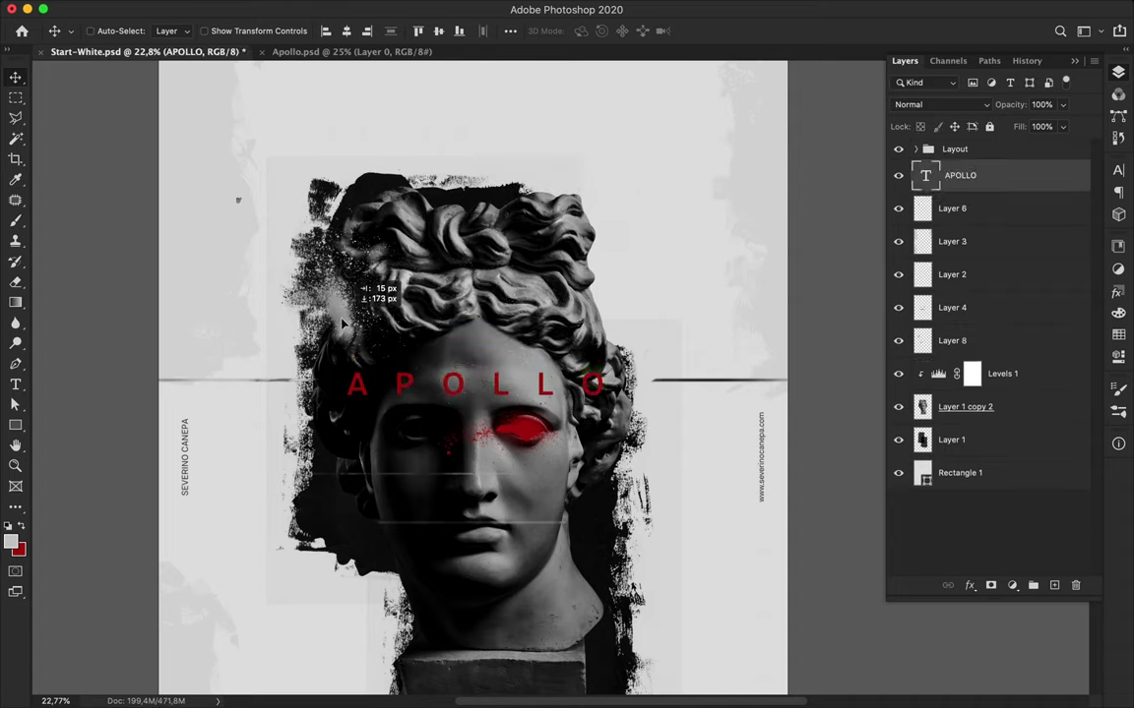
pyautogui.moveTo(343, 335); pyautogui.dragTo(448, 303)
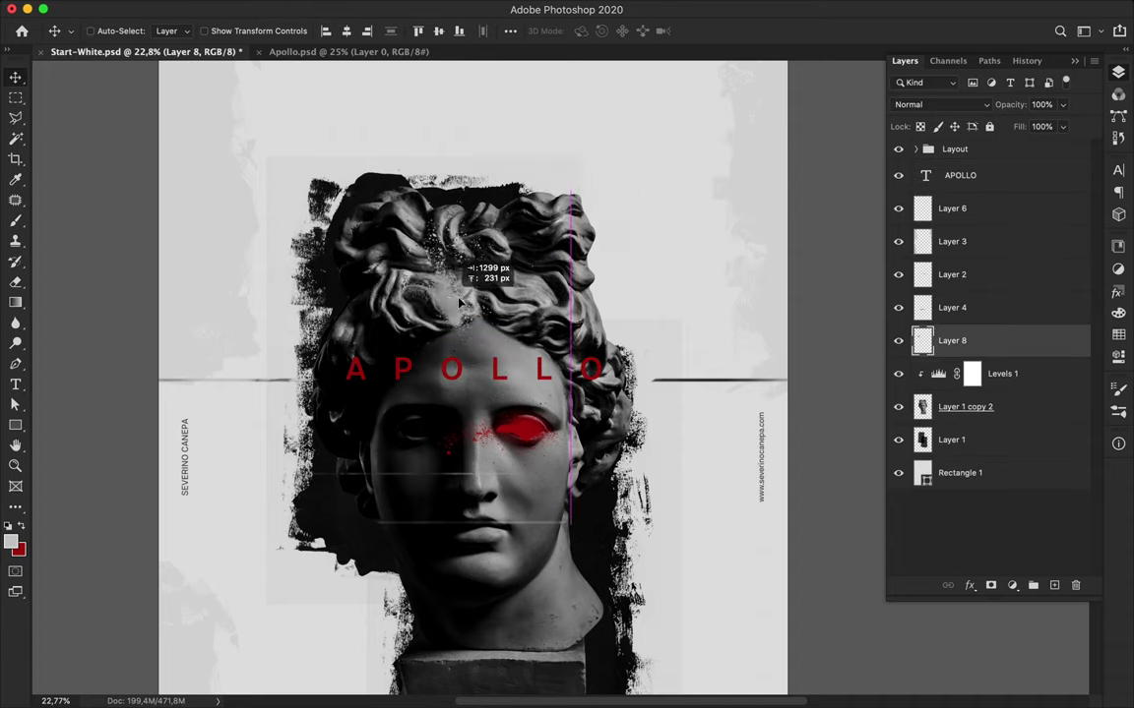
pyautogui.moveTo(529, 280); pyautogui.dragTo(379, 290)
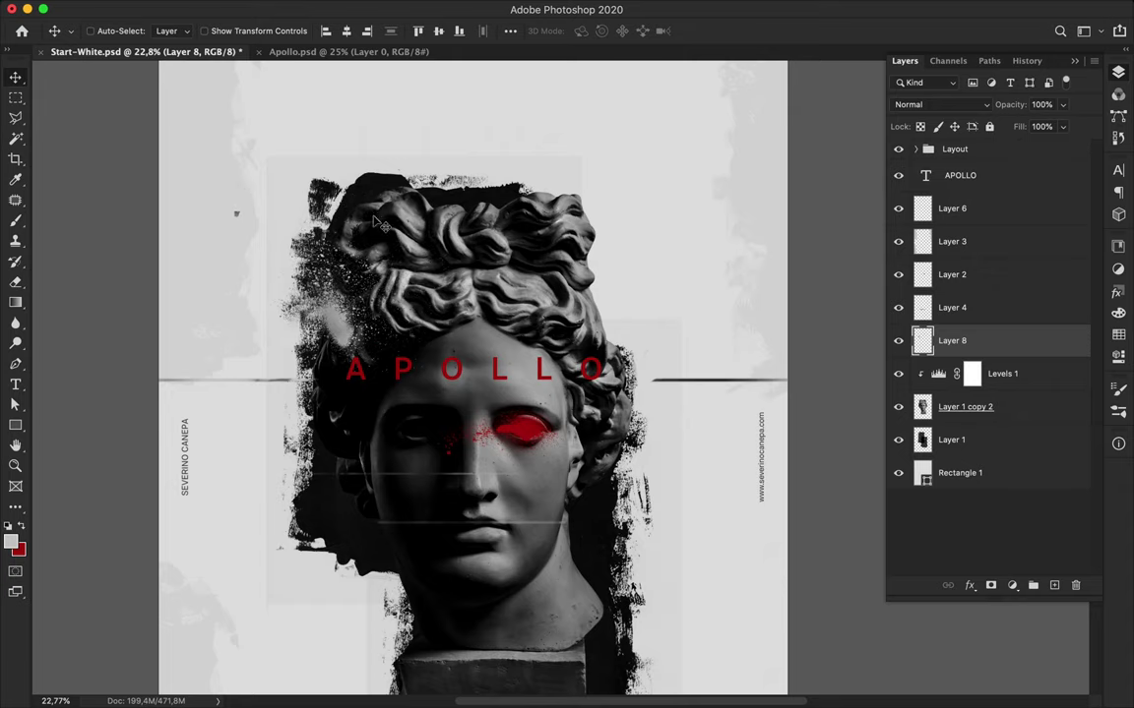
pyautogui.press('b')
pyautogui.click(102, 31)
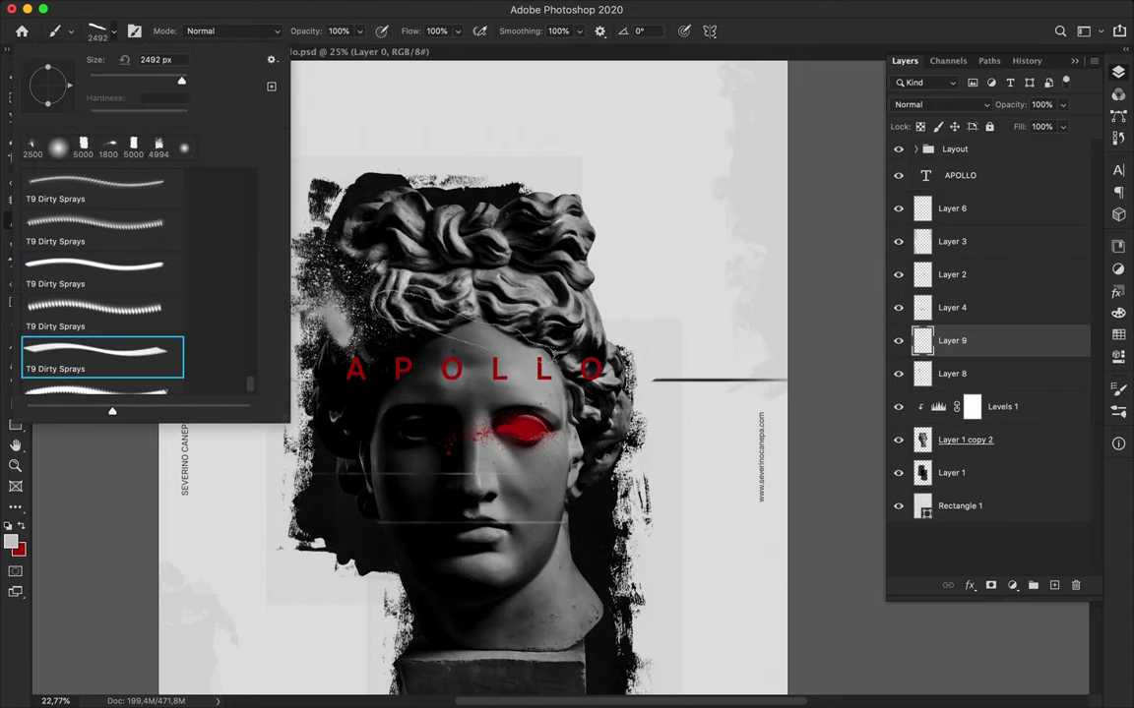
# Spray a red splatter near the bust base with the 1757 px T9 Dirty Sprays brush
pyautogui.scroll(-2, 559, 377)
pyautogui.press('Escape')
pyautogui.press('x')
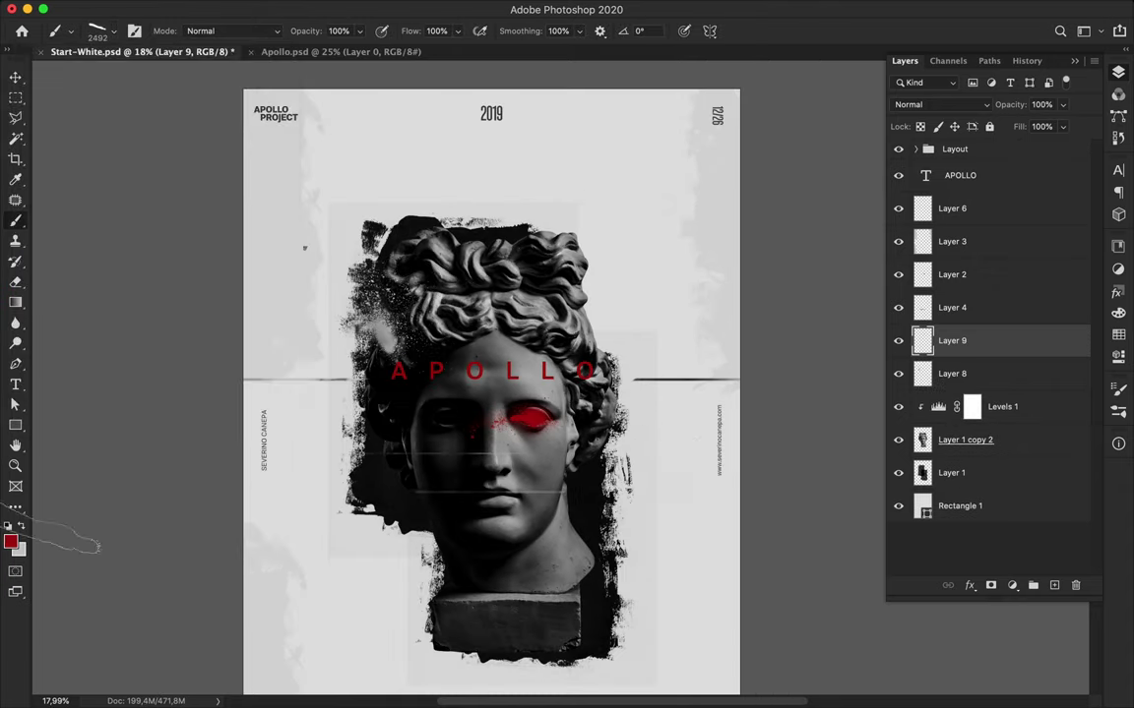
pyautogui.click(103, 30)
pyautogui.click(99, 283)
pyautogui.click(99, 221)
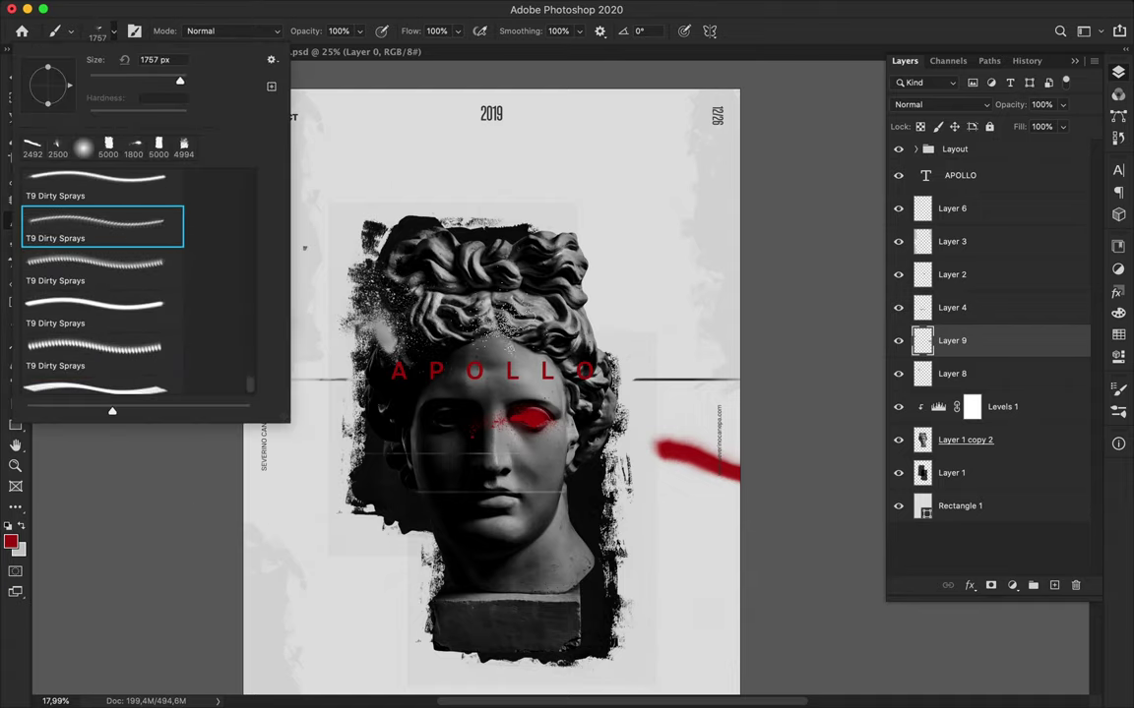
pyautogui.scroll(-2, 492, 378)
pyautogui.moveTo(418, 487); pyautogui.dragTo(455, 474)
# Move Layer 9 beneath Layer 1 copy 2
pyautogui.press('v')
pyautogui.moveTo(952, 340)
pyautogui.mouseDown()
pyautogui.moveTo(1013, 450)
pyautogui.moveTo(952, 457)
pyautogui.mouseUp()
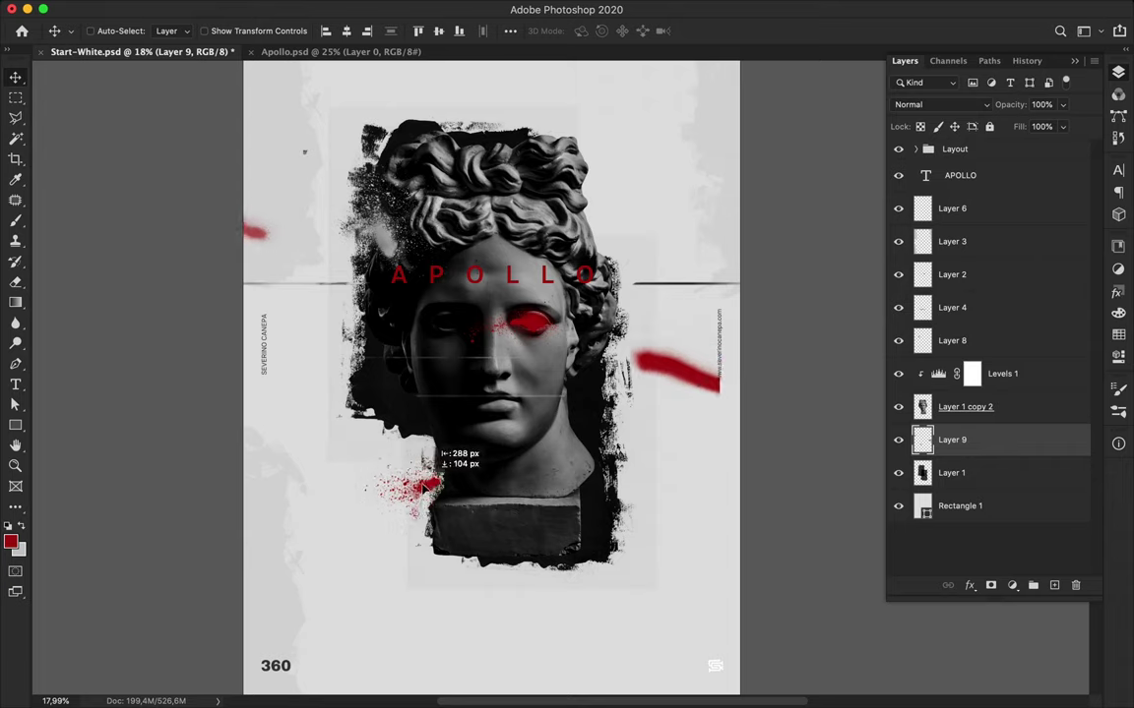
pyautogui.scroll(-1, 620, 356)
pyautogui.scroll(1, 531, 380)
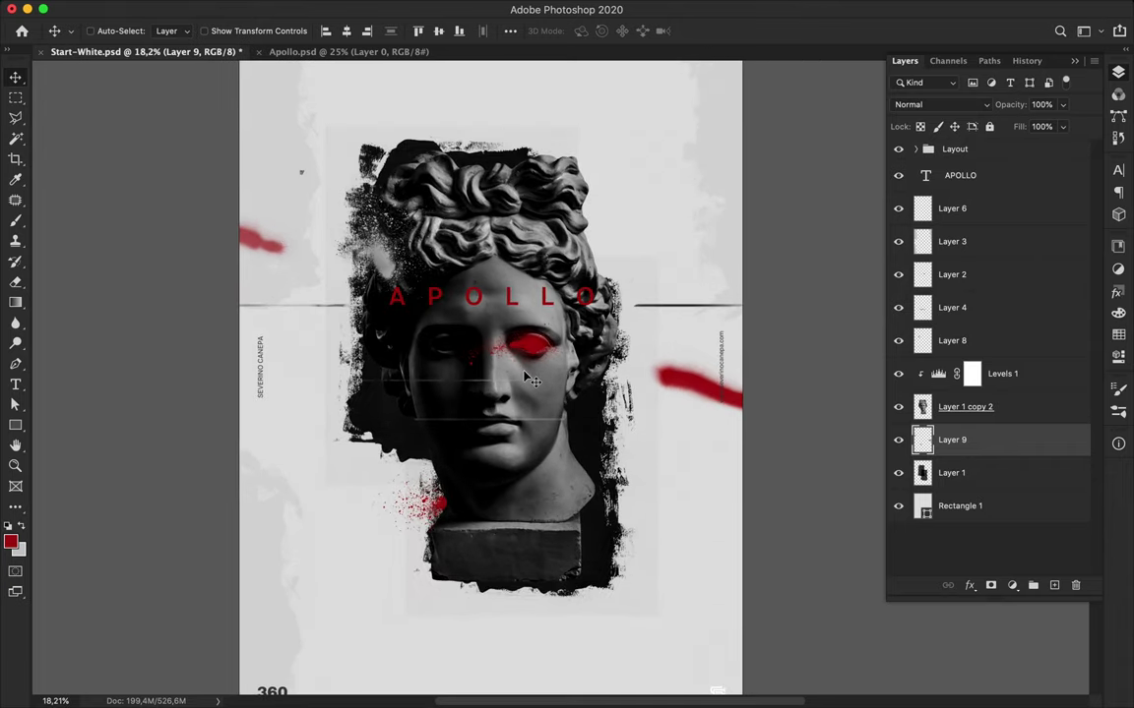
pyautogui.press('b')
pyautogui.click(104, 30)
# Set up a 4949 px spray brush in light grey #c8c8c8 and raise Layer 9 above Levels 1
pyautogui.click(114, 201)
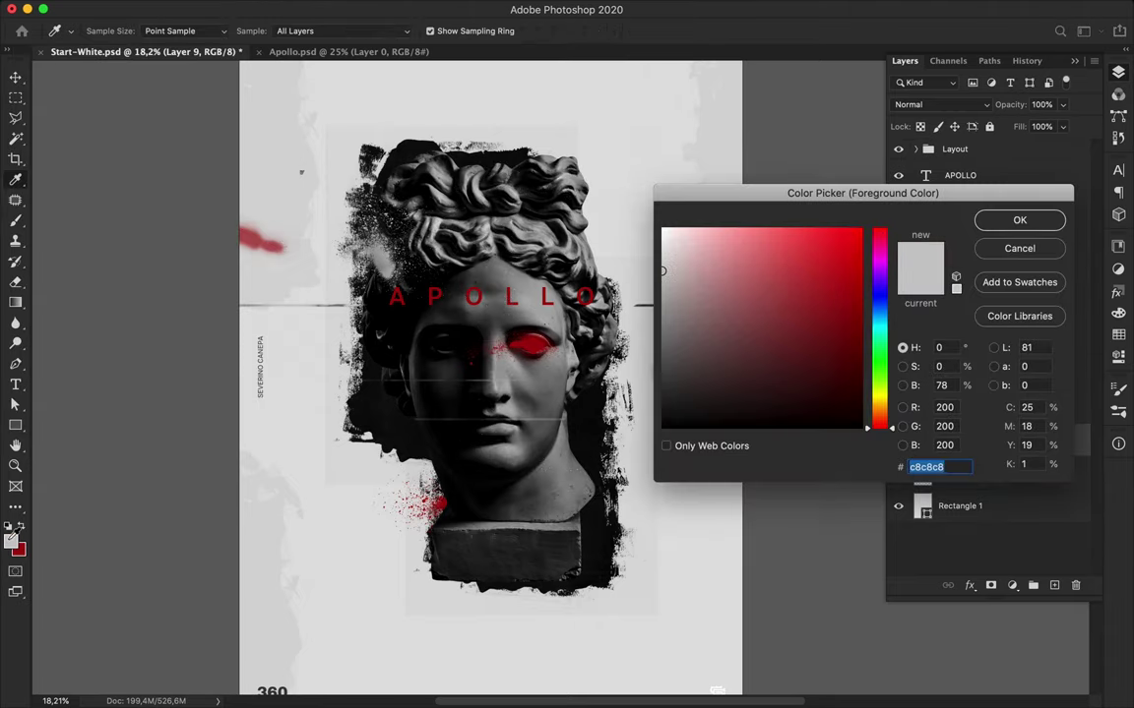
pyautogui.click(1019, 221)
pyautogui.moveTo(925, 440); pyautogui.dragTo(925, 379)
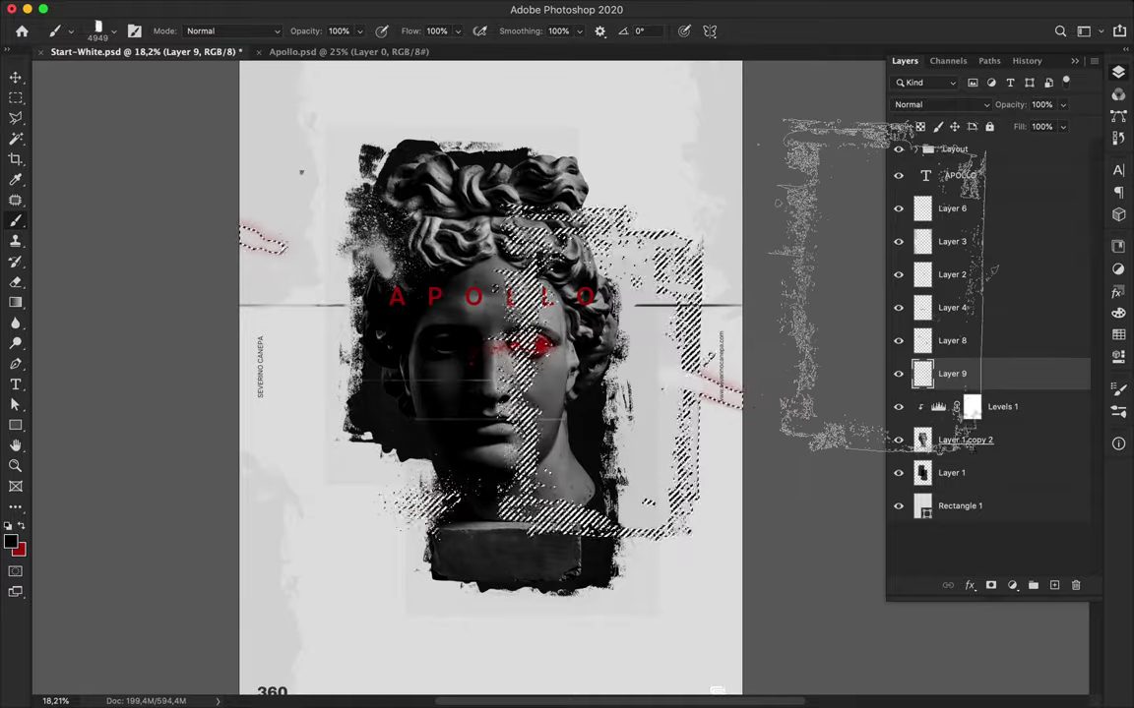
# Position the Layer 10 grey spray texture over the statue's face
pyautogui.moveTo(561, 308); pyautogui.dragTo(576, 311)
pyautogui.scroll(5, 564, 320)
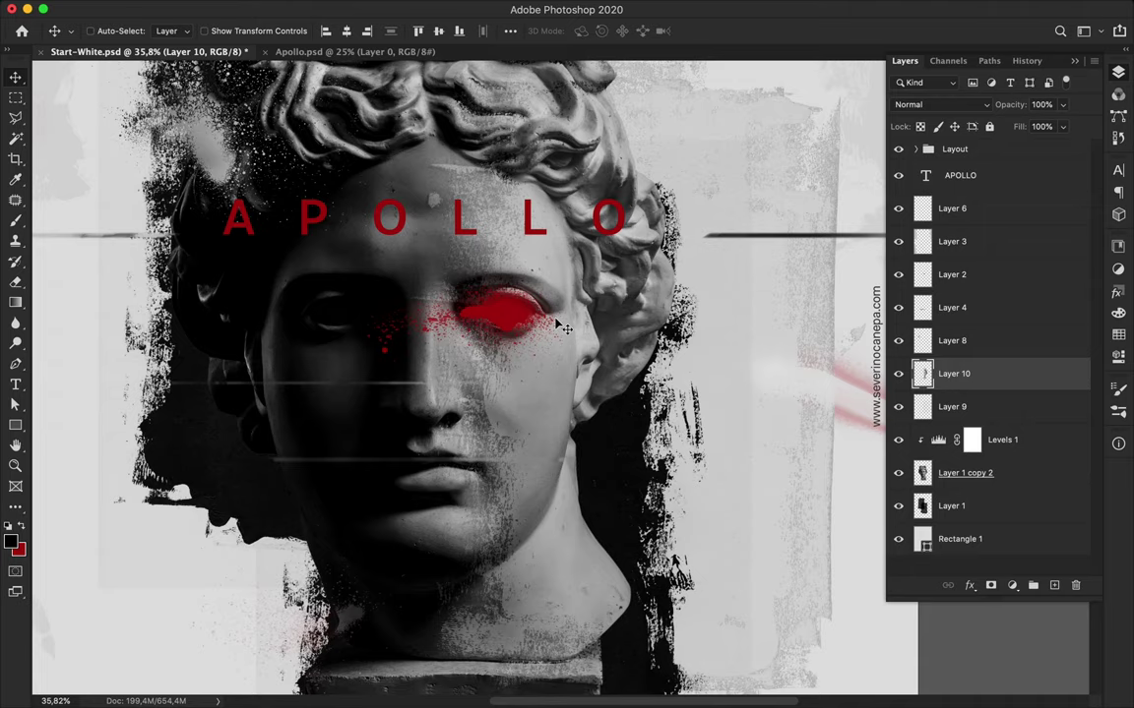
pyautogui.scroll(-2, 566, 355)
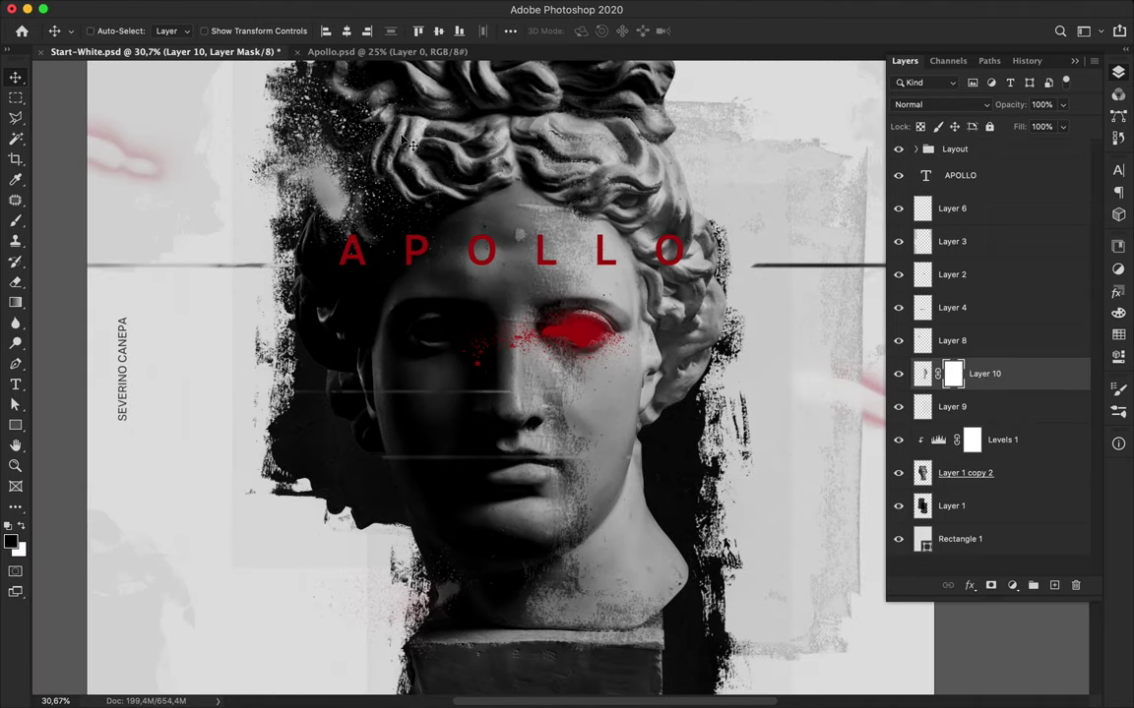
pyautogui.press('g')
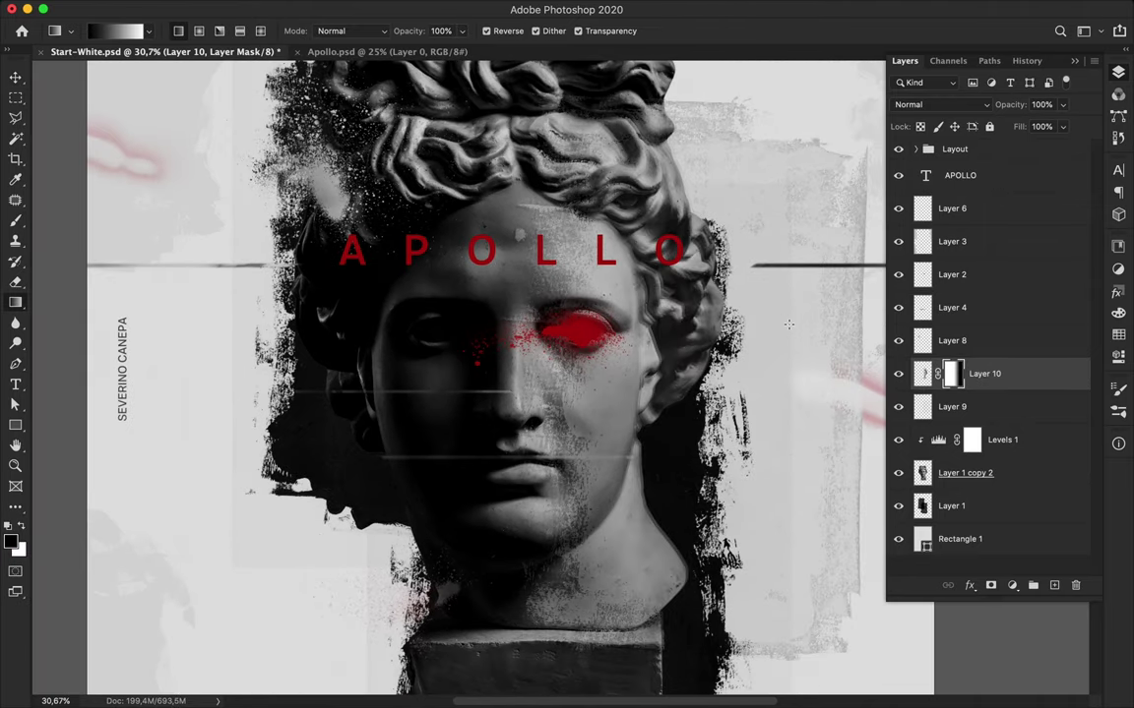
pyautogui.press('v')
pyautogui.moveTo(657, 330); pyautogui.dragTo(630, 382)
pyautogui.scroll(5, 546, 274)
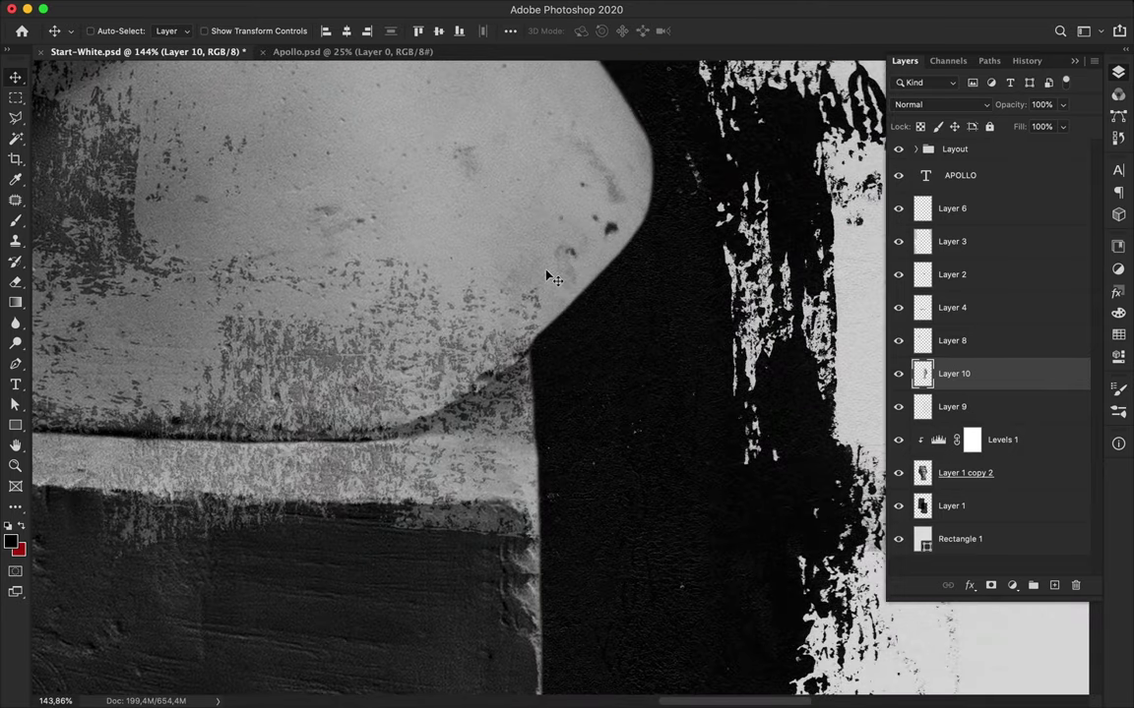
pyautogui.scroll(-3, 549, 276)
pyautogui.scroll(-4, 547, 275)
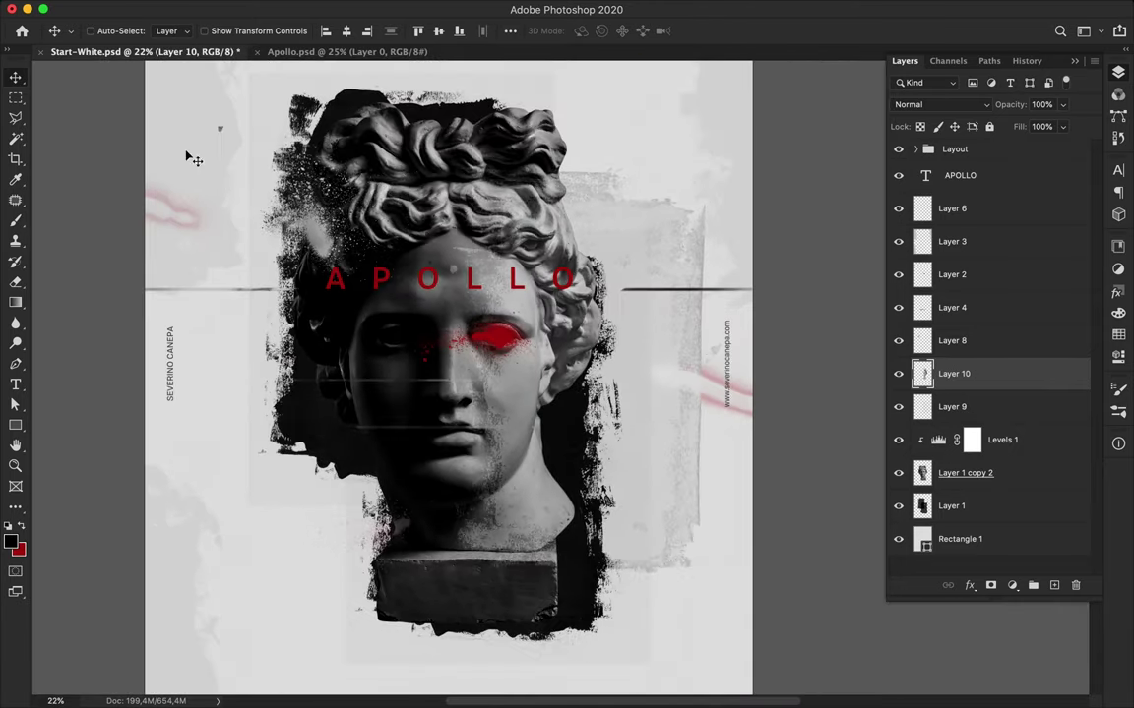
# Choose a Dirty Sprays brush and add new Layer 11 beneath Levels 1
pyautogui.press('b')
pyautogui.click(98, 30)
pyautogui.scroll(-5, 108, 242)
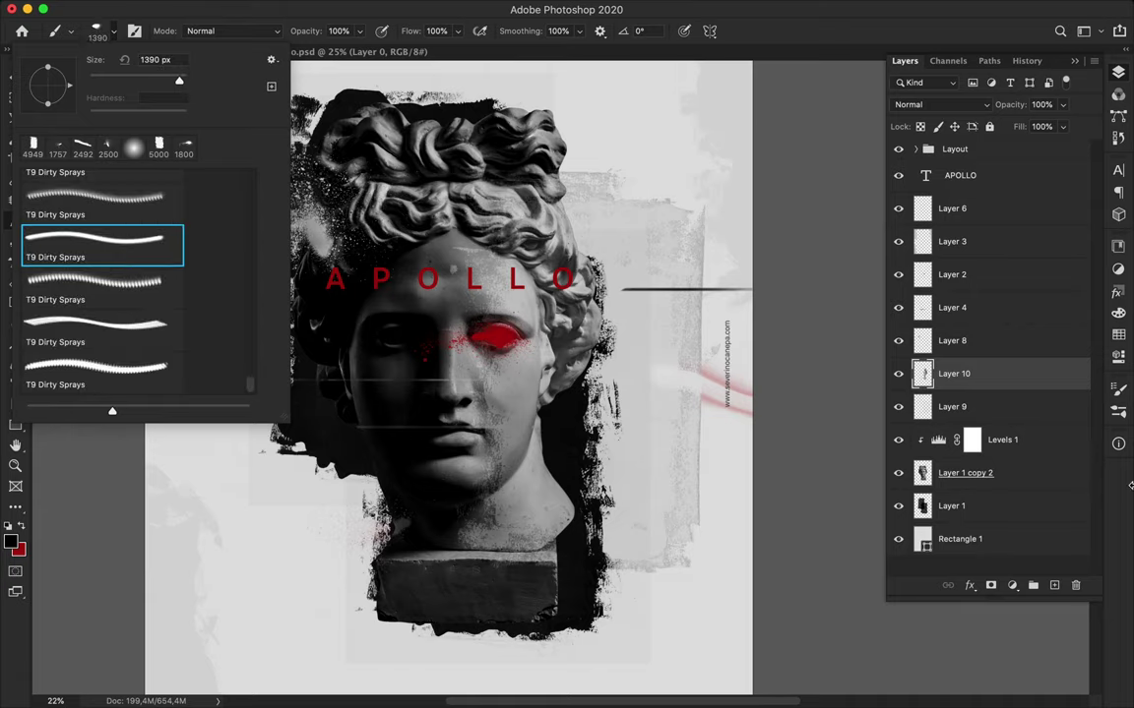
pyautogui.press('Escape')
pyautogui.press('super+shift+alt+n')
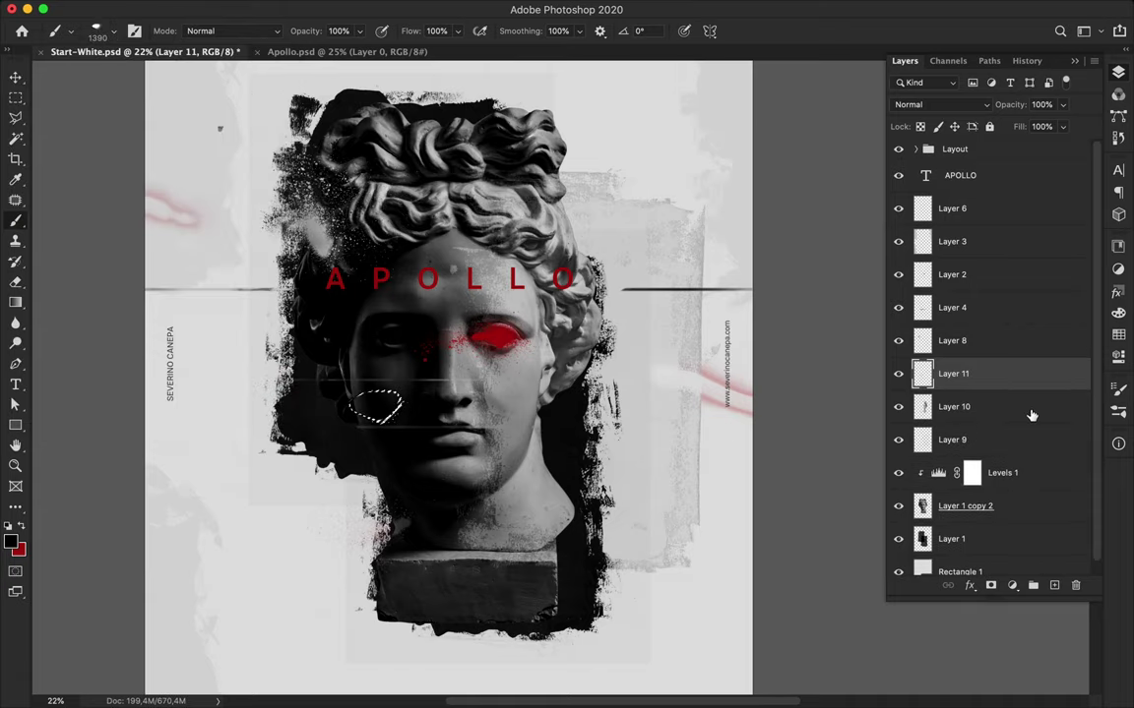
pyautogui.moveTo(953, 374)
pyautogui.mouseDown()
pyautogui.moveTo(975, 489)
pyautogui.moveTo(962, 409)
pyautogui.mouseUp()
# Merge Levels 1 into Layer 1 copy 2 and raise Layer 11 above Layer 10
pyautogui.press('v')
pyautogui.press('super+e')
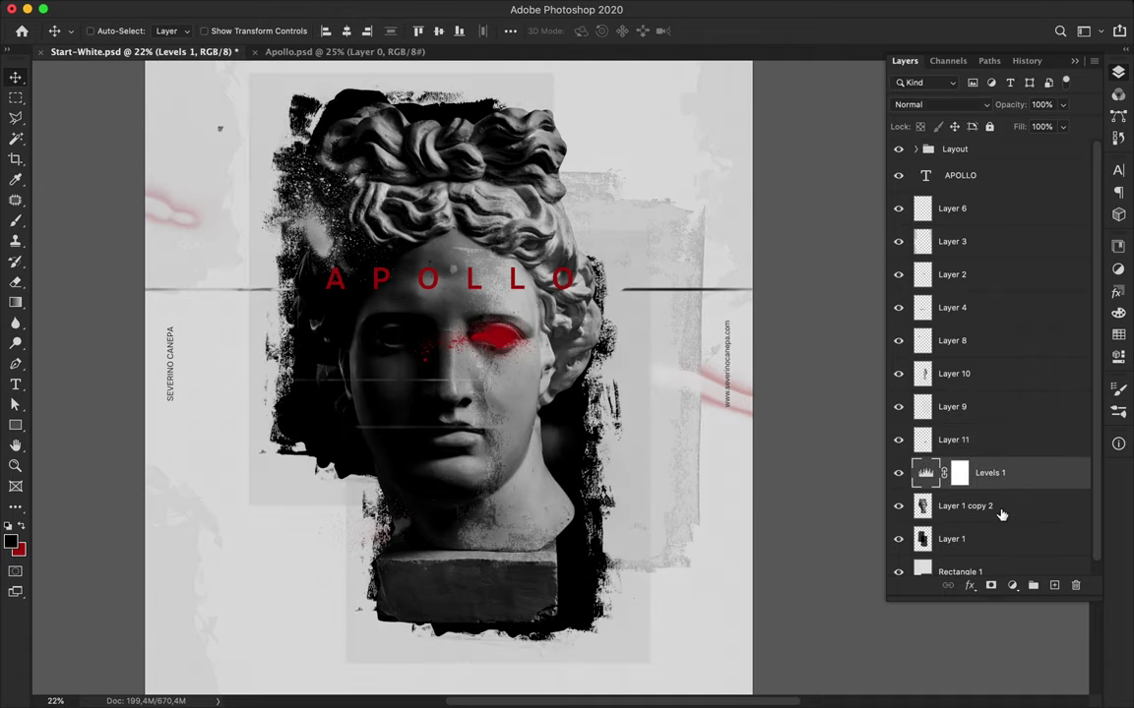
pyautogui.press('super+t')
pyautogui.click(955, 443)
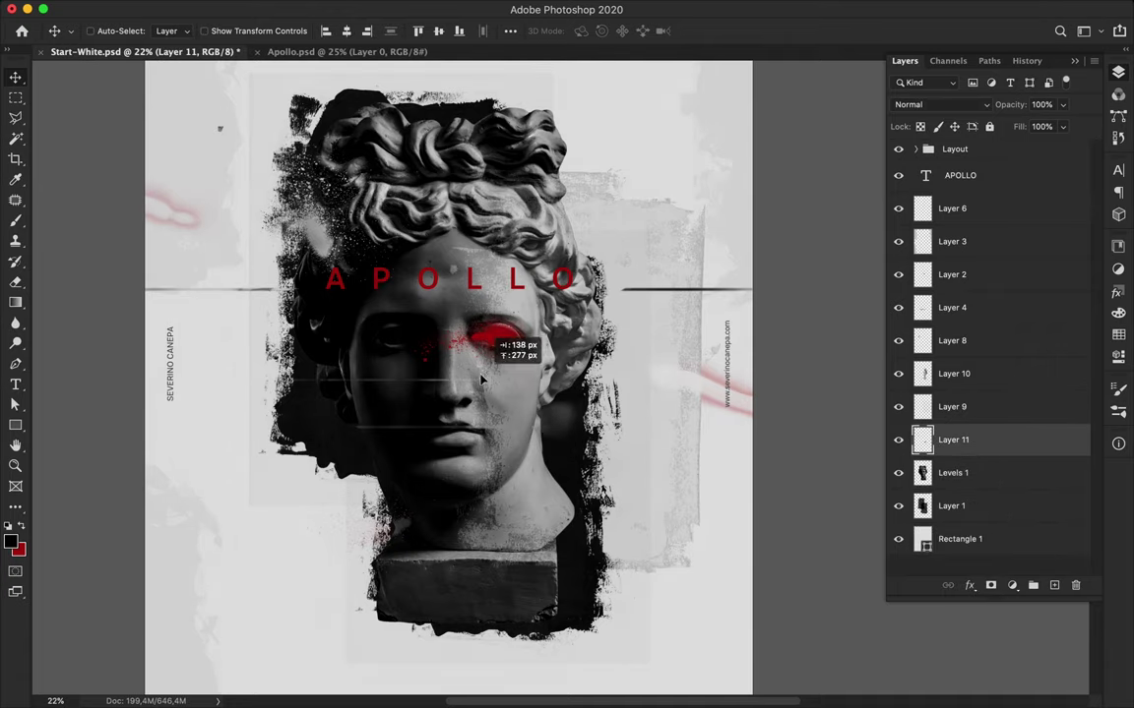
pyautogui.scroll(5, 562, 389)
pyautogui.press('super+bracketright')
pyautogui.press('super+bracketright')
# Slide the dark spray across the statue's face and begin deleting hidden Layer 9
pyautogui.moveTo(449, 446)
pyautogui.mouseDown()
pyautogui.moveTo(585, 453)
pyautogui.moveTo(585, 509)
pyautogui.mouseUp()
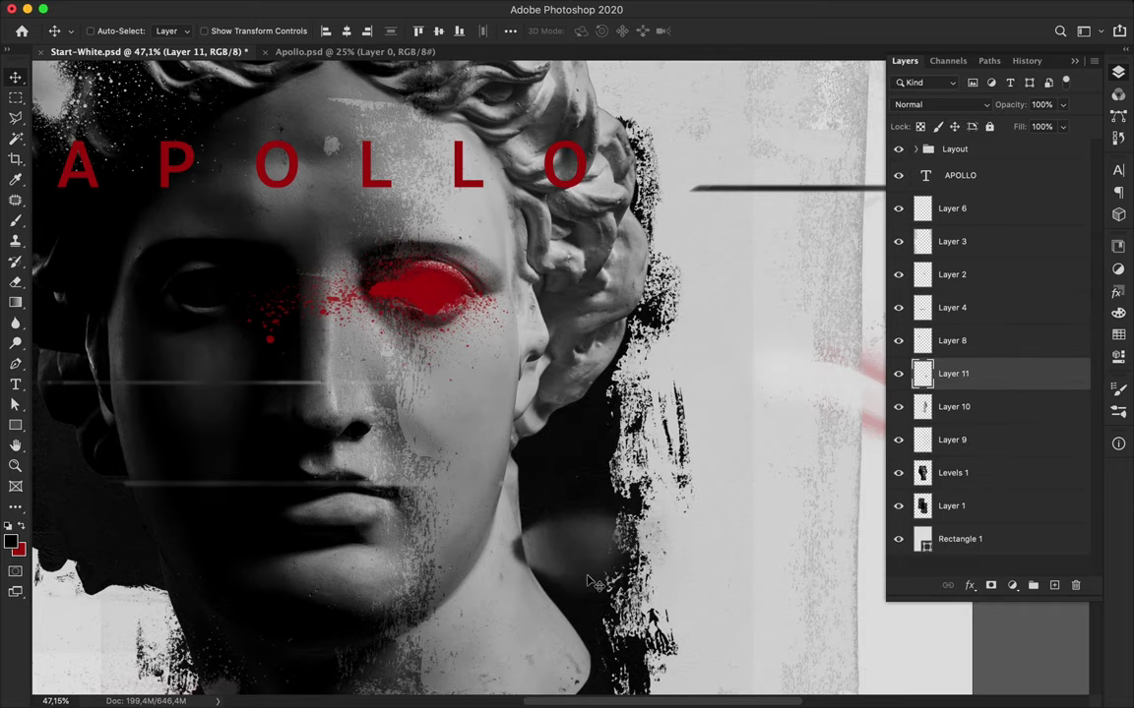
pyautogui.press('super+0')
pyautogui.scroll(2, 495, 409)
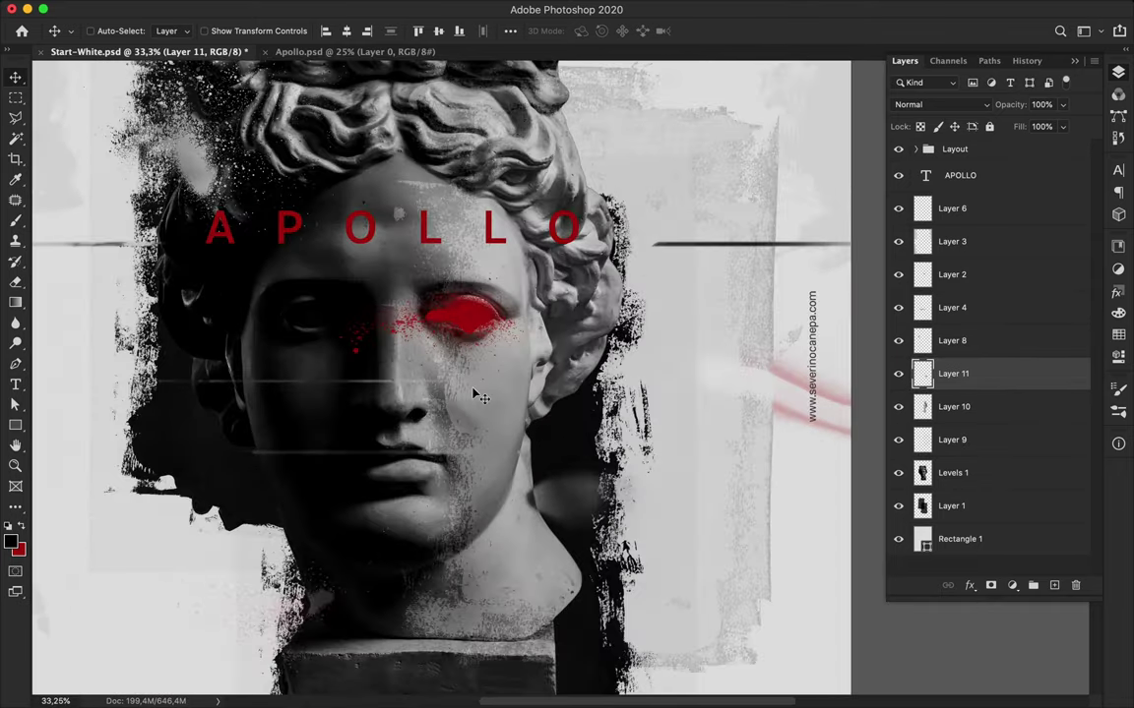
pyautogui.scroll(-3, 479, 396)
pyautogui.scroll(-1, 479, 397)
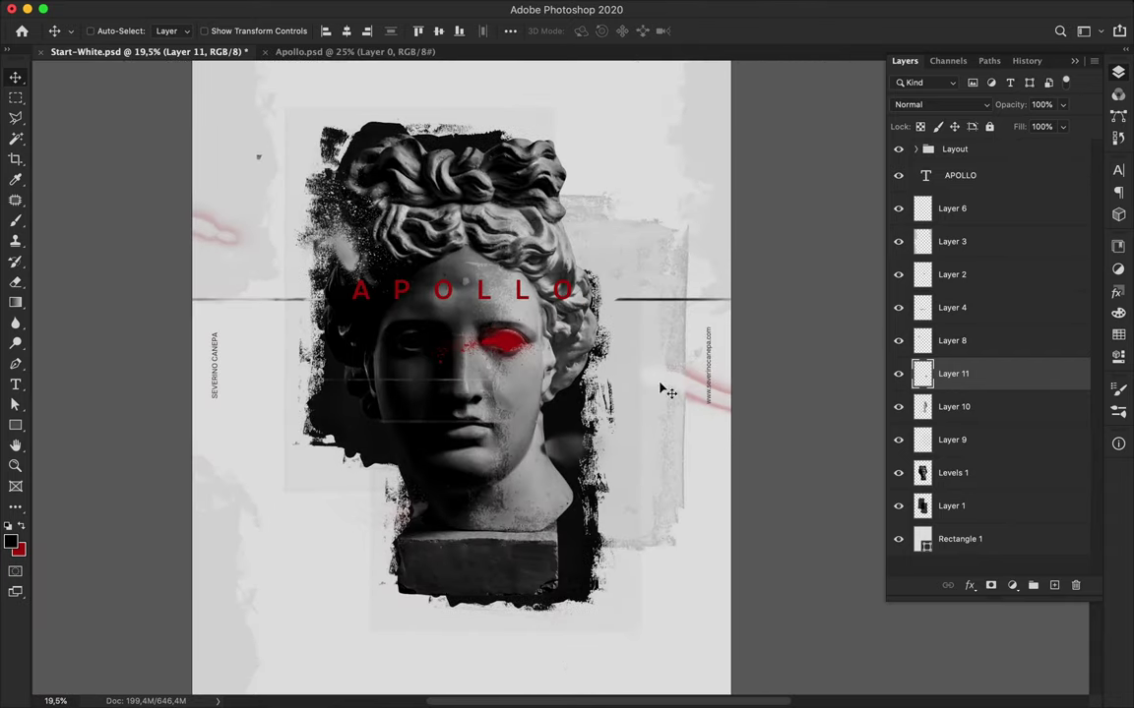
pyautogui.click(949, 440)
pyautogui.click(898, 440)
# Delete hidden Layer 9 and add new Layer 12 with red as the paint colour
pyautogui.click(898, 440)
pyautogui.press('Delete')
pyautogui.click(1053, 586)
pyautogui.press('b')
pyautogui.click(96, 30)
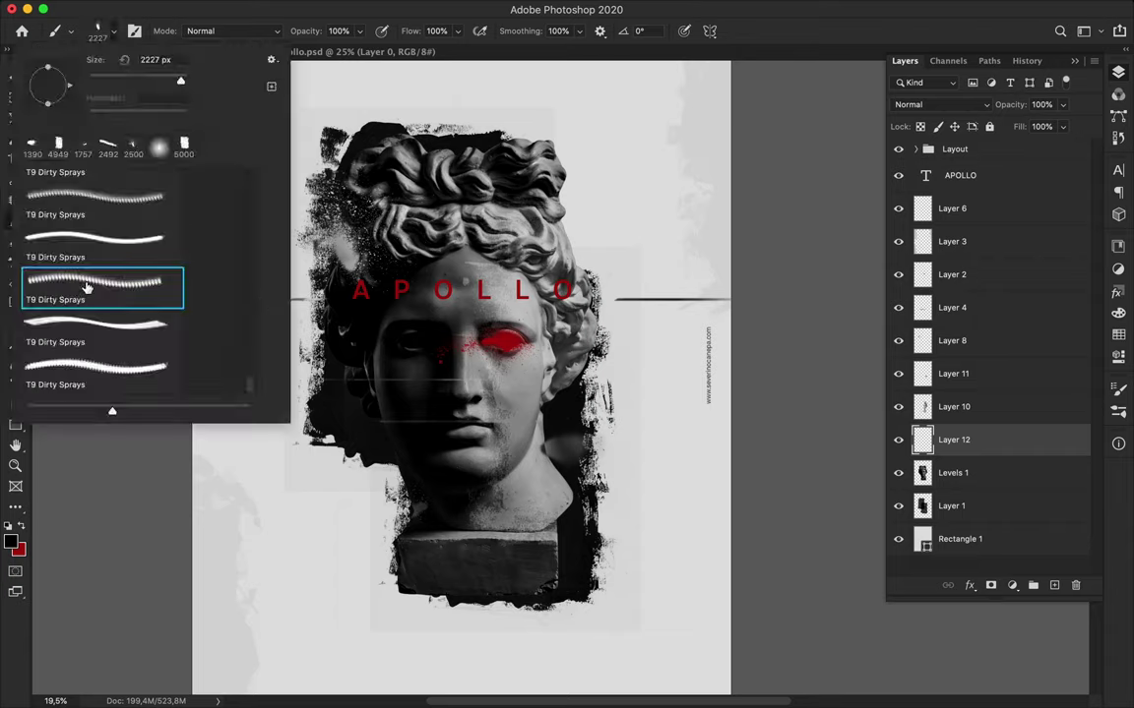
pyautogui.click(23, 529)
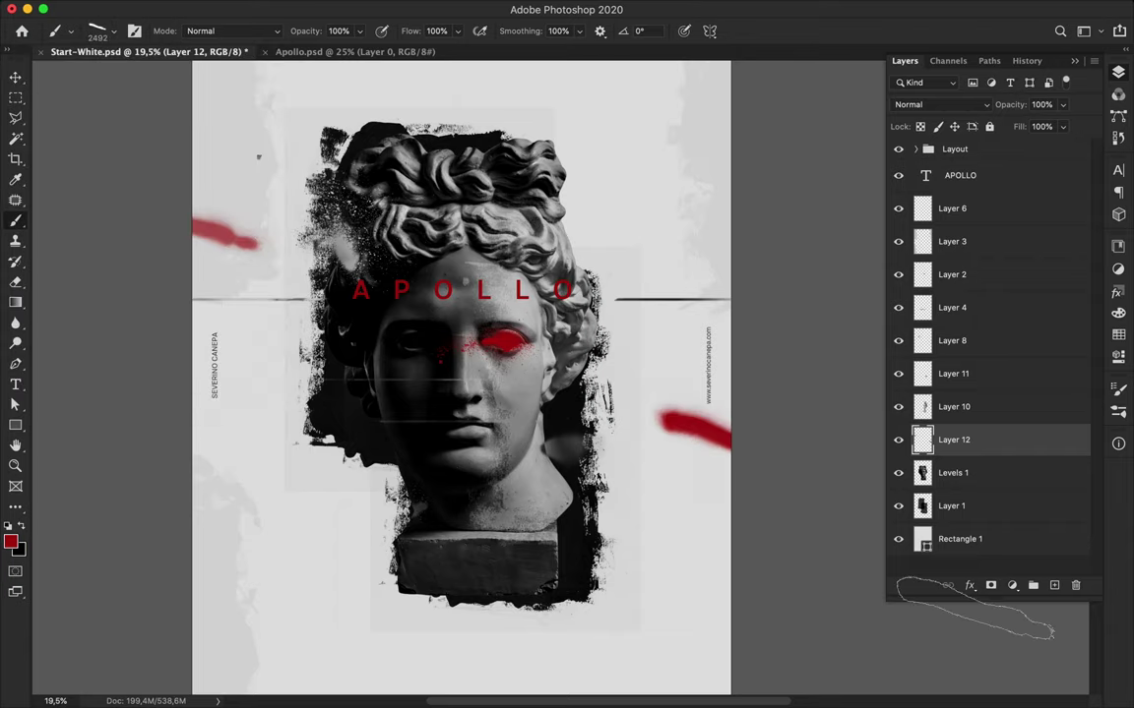
# Add fog Layer 13 with the ADR_Fog-Brushes_69 brush, placed between Layer 3 and Layer 2
pyautogui.hotkey('ctrl', 'shift', 'alt', 'n')
pyautogui.click(95, 31)
pyautogui.scroll(3, 159, 203)
pyautogui.click(98, 246)
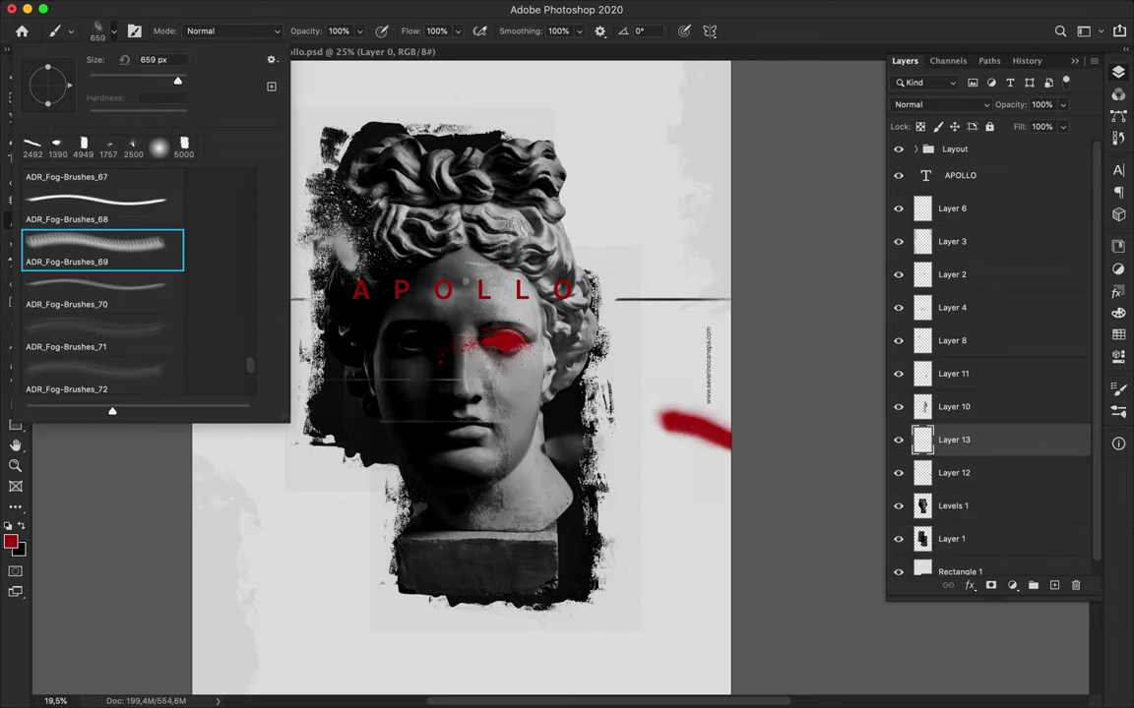
pyautogui.click(741, 263)
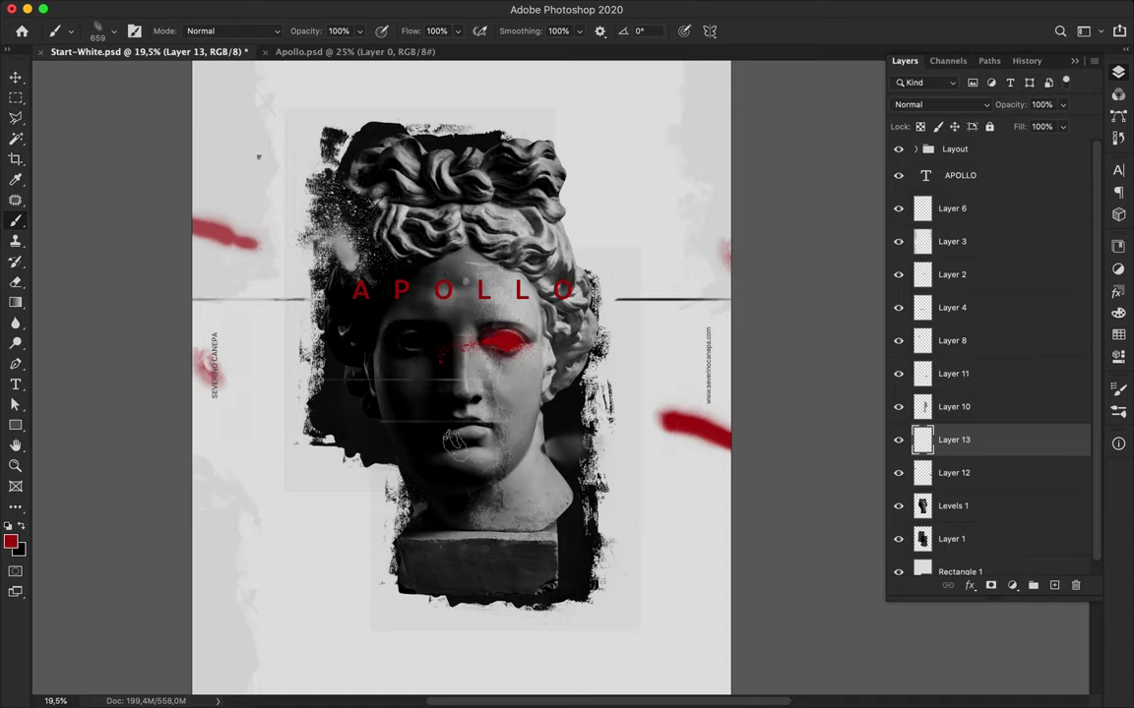
pyautogui.click(98, 30)
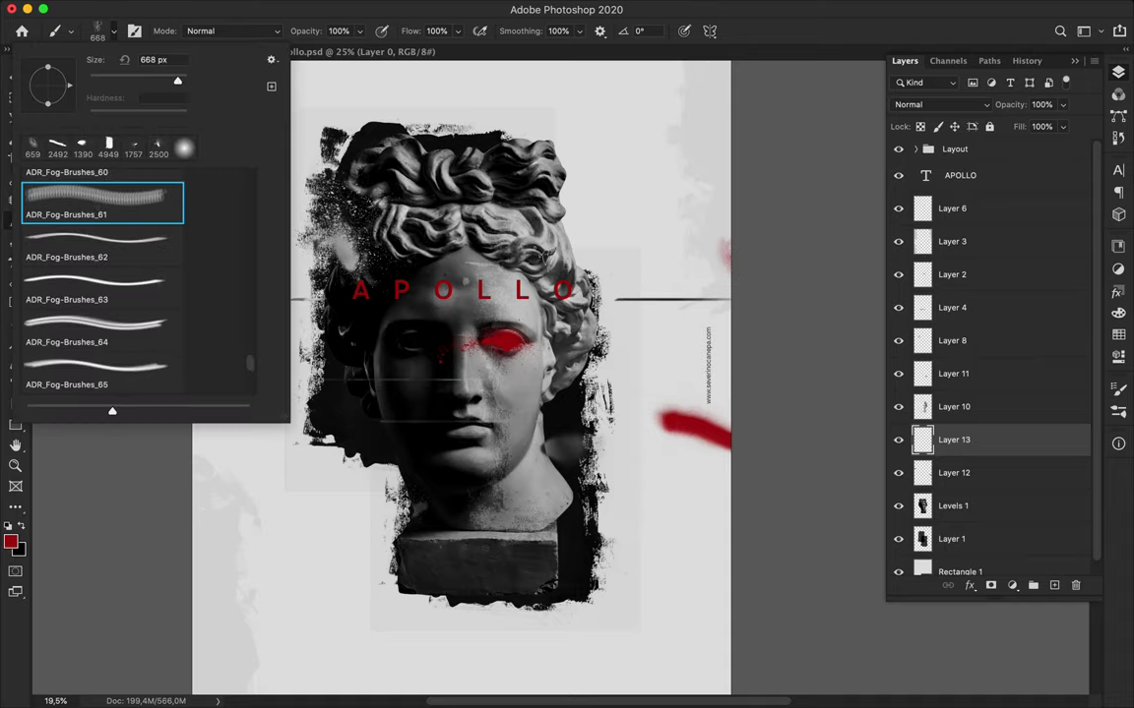
pyautogui.press('Return')
pyautogui.moveTo(999, 439); pyautogui.dragTo(987, 275)
pyautogui.hotkey('ctrl', '0')
# Try out several ADR_Fog brush presets for painting fog along the poster edges
pyautogui.click(97, 31)
pyautogui.press('Return')
pyautogui.scroll(5, 590, 354)
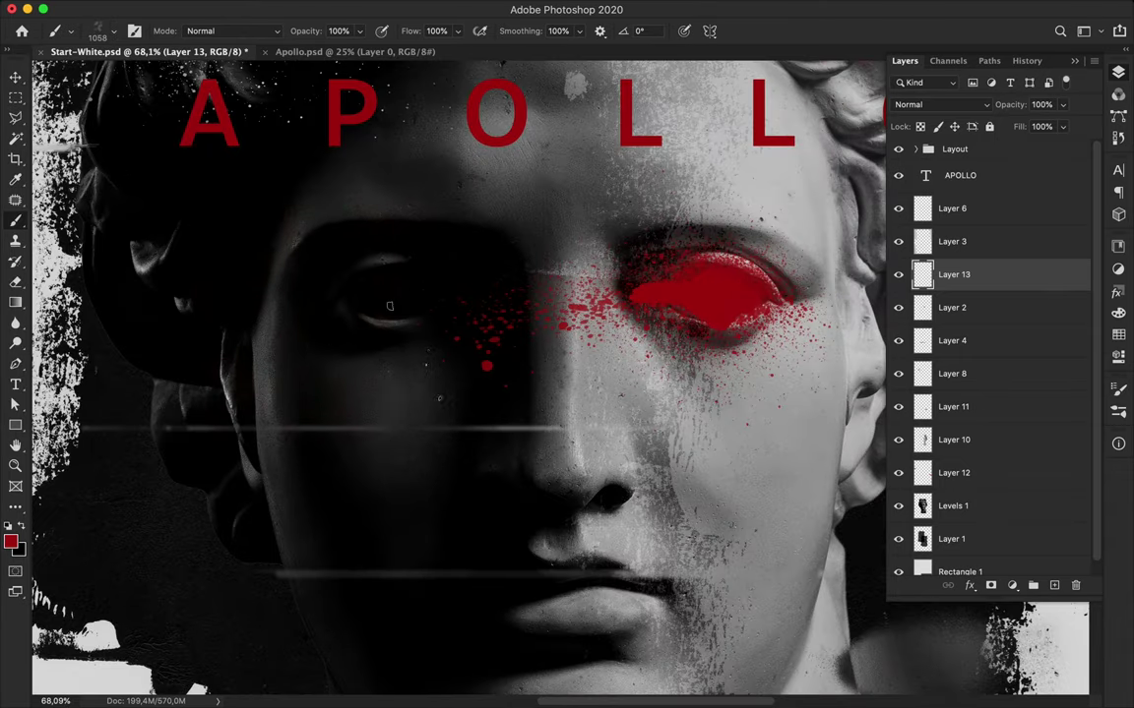
pyautogui.scroll(-1, 590, 354)
pyautogui.click(97, 31)
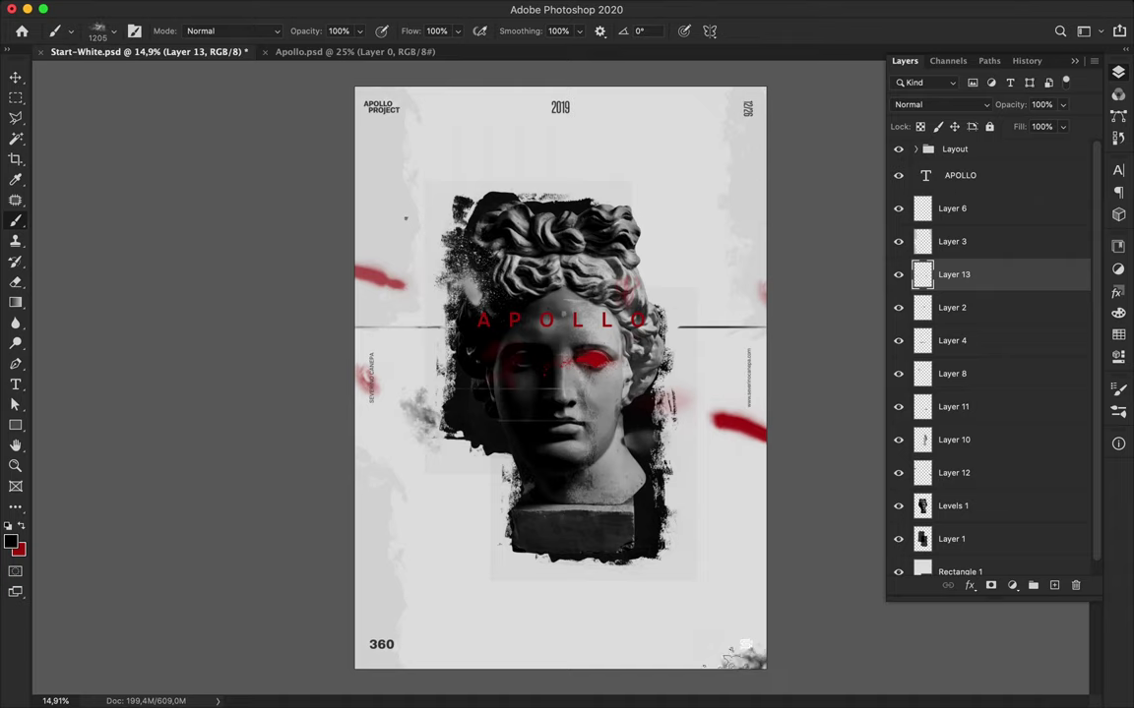
pyautogui.click(98, 30)
pyautogui.click(711, 99)
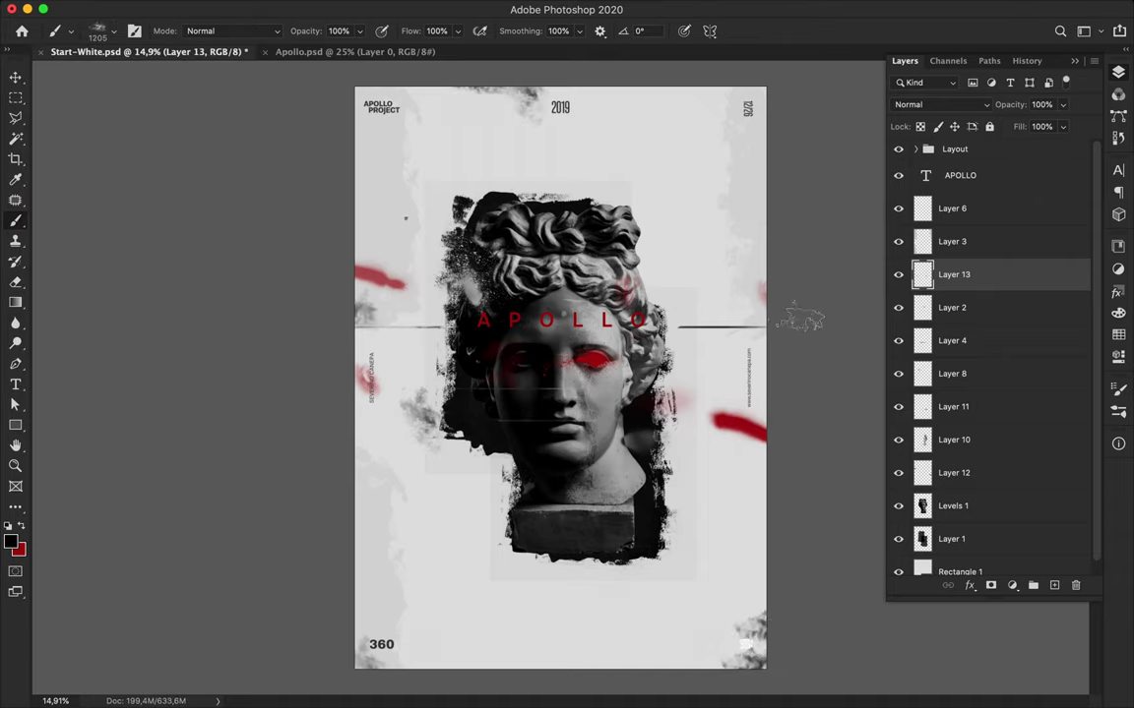
pyautogui.click(99, 30)
pyautogui.click(339, 618)
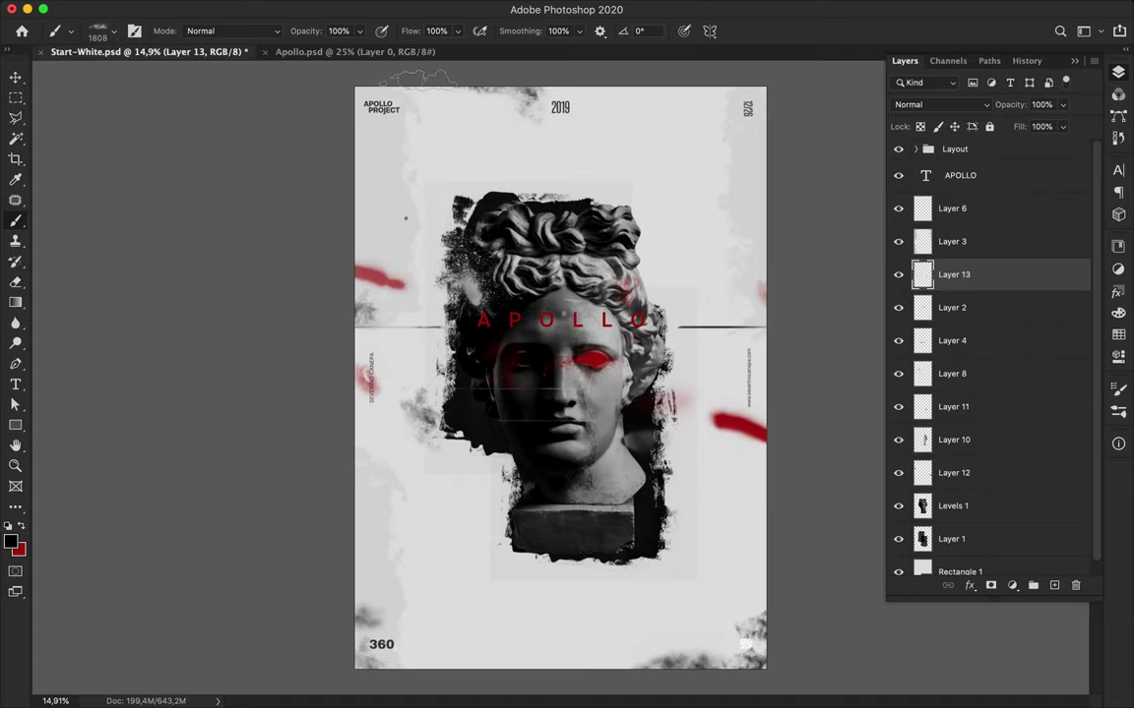
pyautogui.click(98, 30)
pyautogui.click(634, 107)
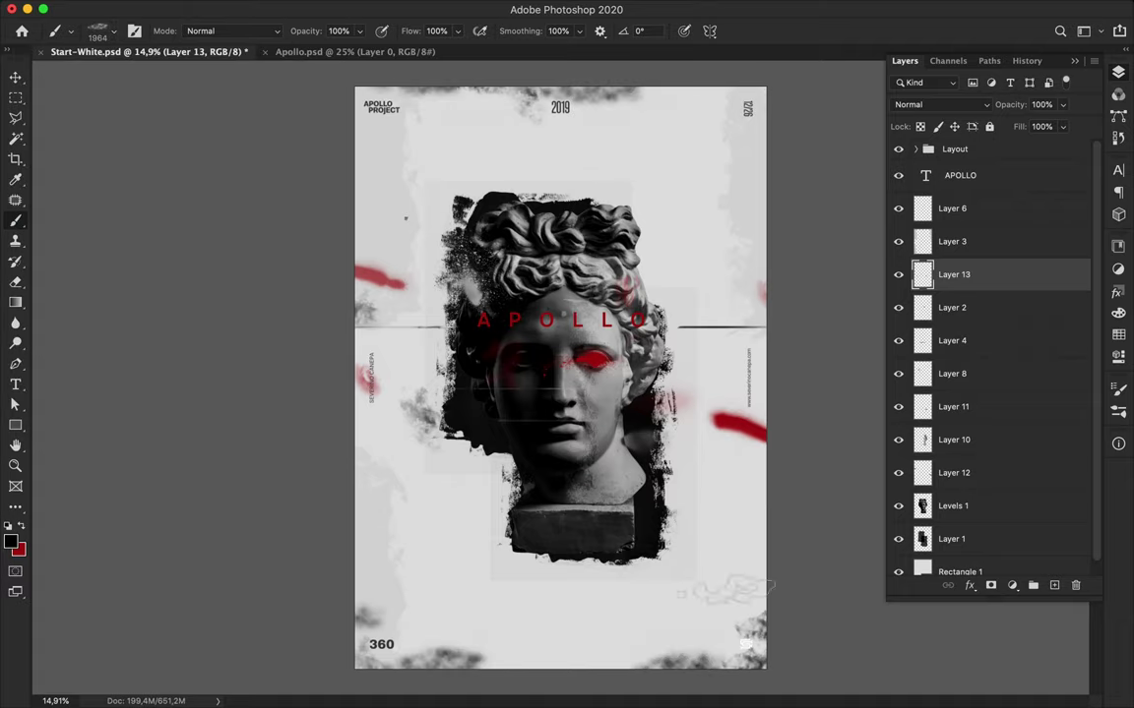
# Settle on a smaller fog brush after trying a larger one, and select the APOLLO layer
pyautogui.click(99, 30)
pyautogui.click(69, 195)
pyautogui.click(684, 619)
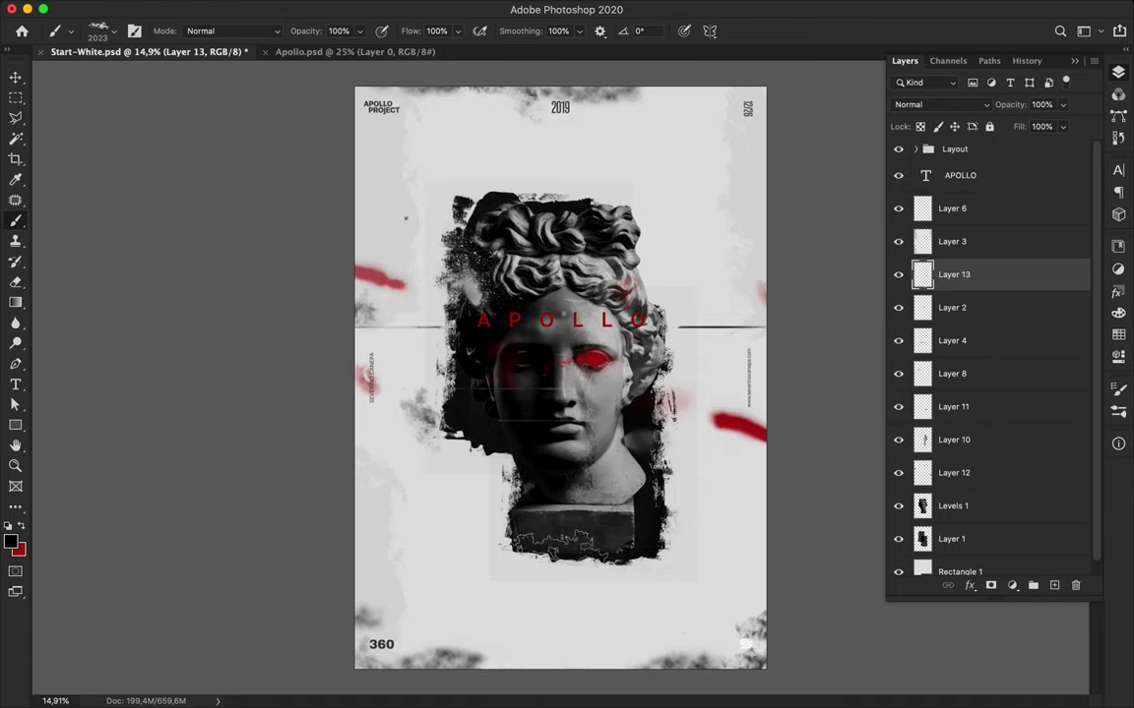
pyautogui.click(98, 31)
pyautogui.click(99, 319)
pyautogui.click(531, 653)
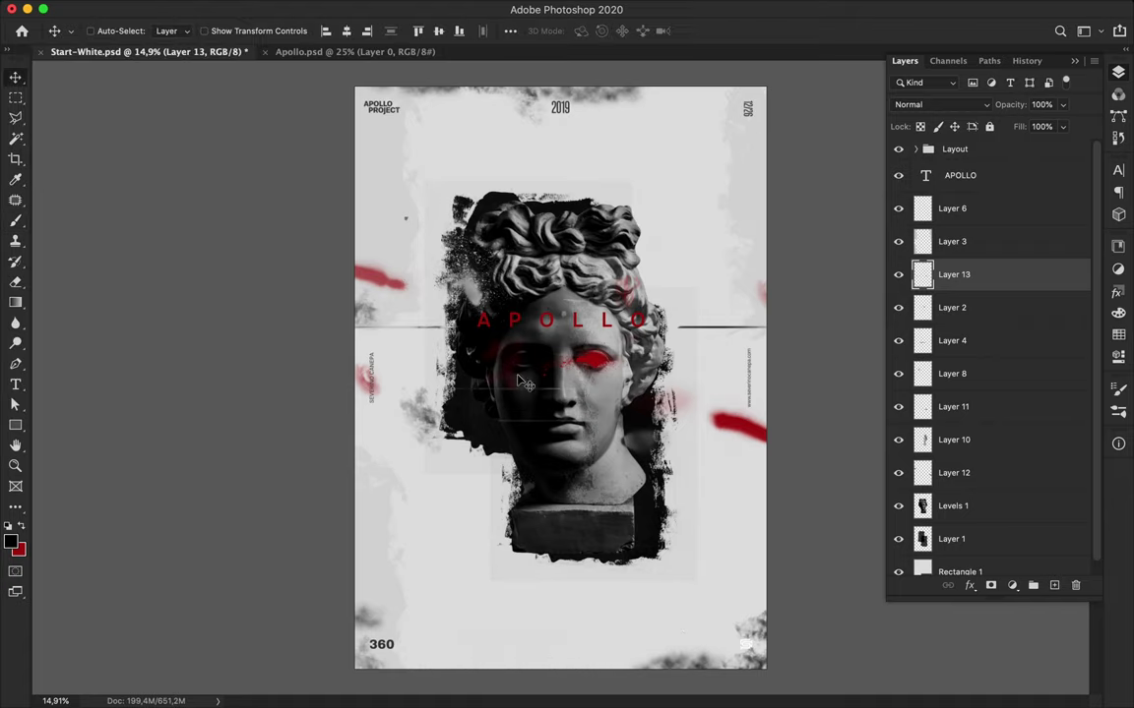
pyautogui.hotkey('ctrl', '+')
pyautogui.keyDown('ctrl'); pyautogui.click(497, 251); pyautogui.keyUp('ctrl')
# Add a new layer above the title and test a 3000 px fog brush, undoing the stroke
pyautogui.click(99, 30)
pyautogui.click(169, 263)
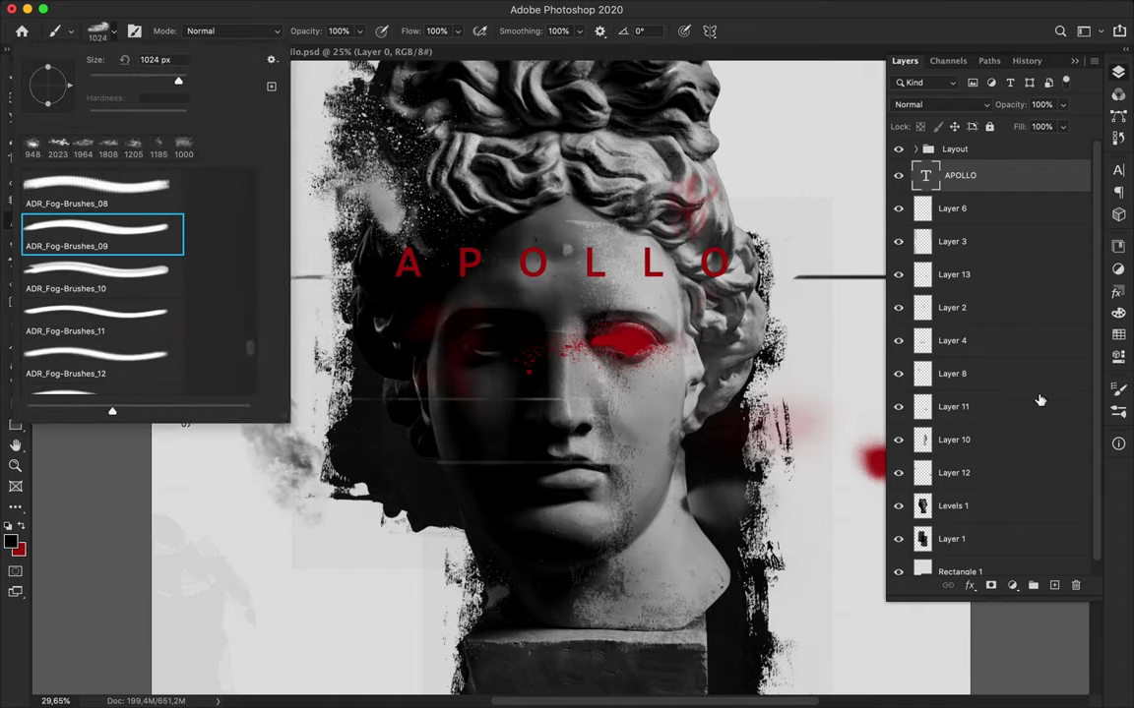
pyautogui.hotkey('ctrl', 'shift', 'alt', 'n')
pyautogui.click(98, 30)
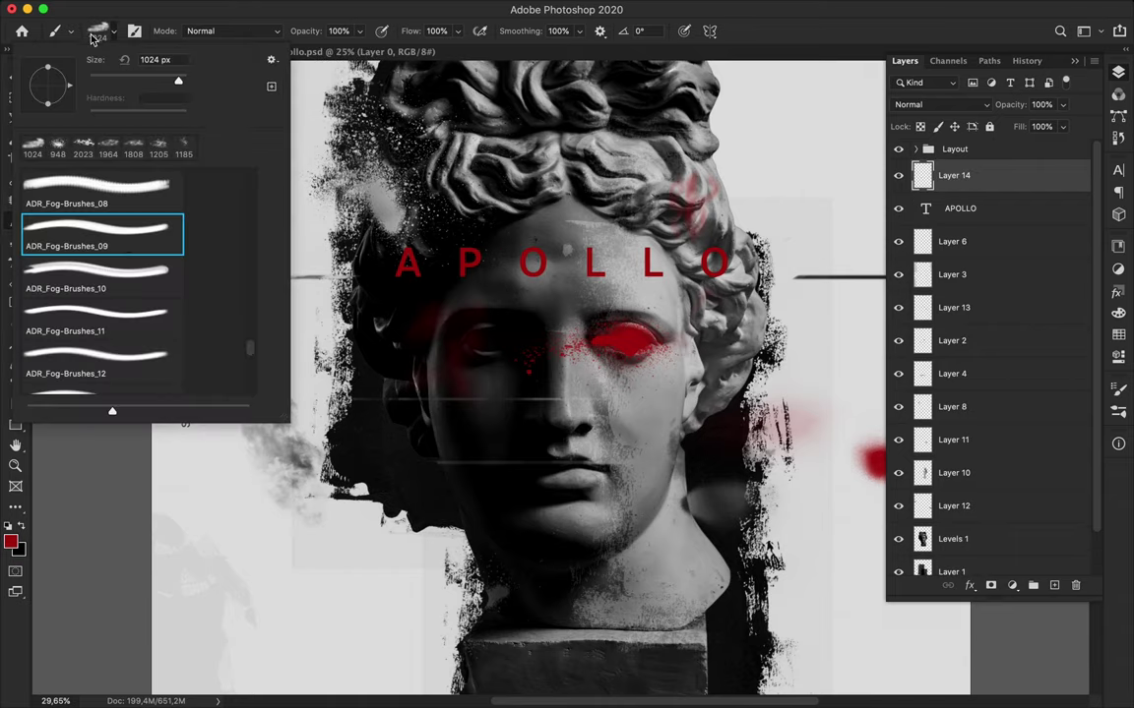
pyautogui.scroll(-5, 243, 248)
pyautogui.click(94, 182)
pyautogui.scroll(-10, 366, 301)
pyautogui.click(589, 330)
pyautogui.hotkey('ctrl', 'z')
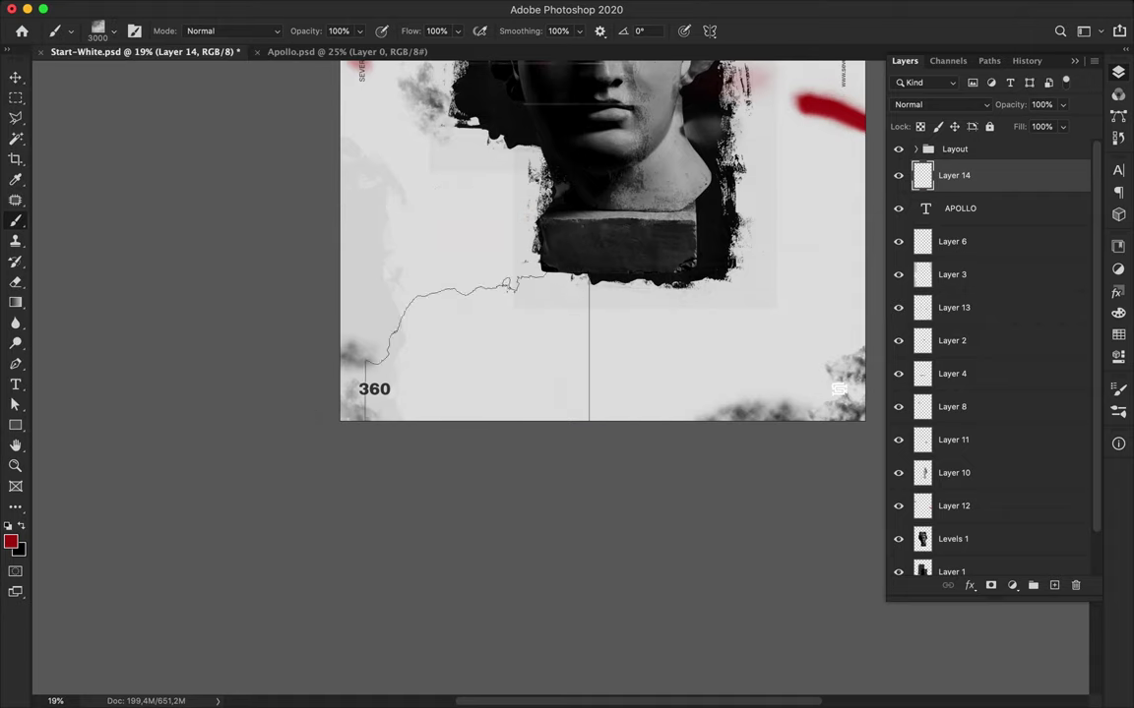
pyautogui.moveTo(569, 282); pyautogui.dragTo(480, 540)
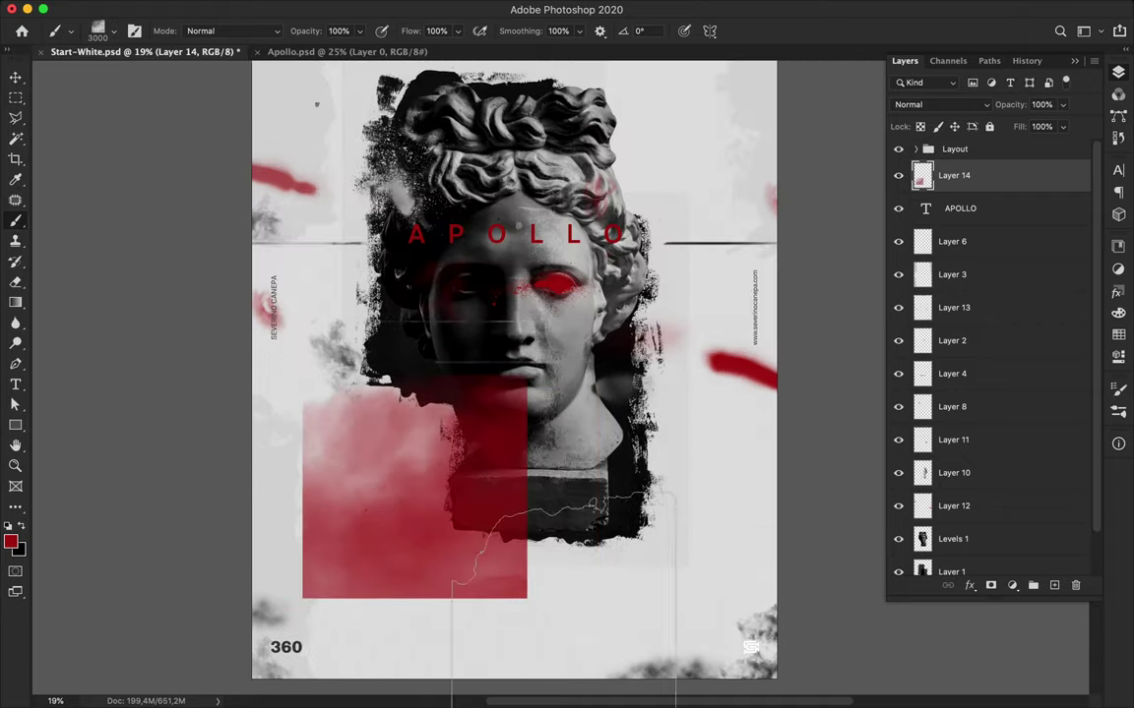
# Paint red ink strokes right of the face with the 2448 px brush, then black ink-wash around the statue
pyautogui.click(99, 31)
pyautogui.click(101, 235)
pyautogui.moveTo(649, 296); pyautogui.dragTo(630, 453)
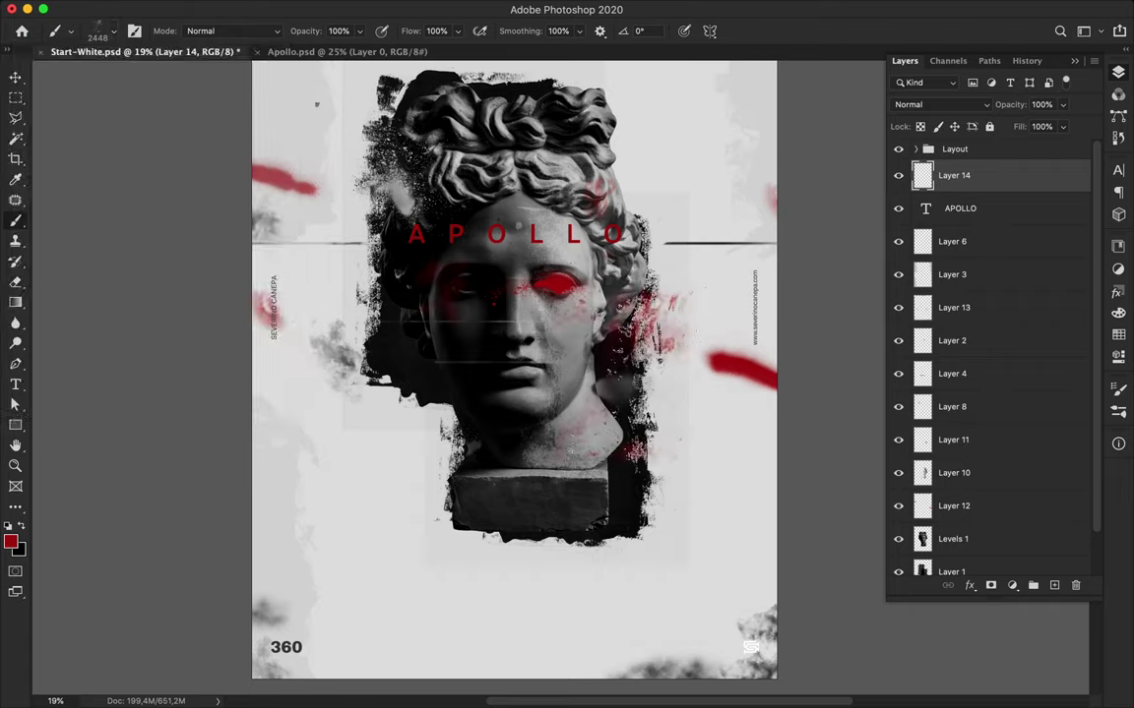
pyautogui.click(98, 31)
pyautogui.doubleClick(108, 240)
pyautogui.press('x')
pyautogui.moveTo(374, 394); pyautogui.dragTo(532, 482)
pyautogui.moveTo(590, 118); pyautogui.dragTo(688, 413)
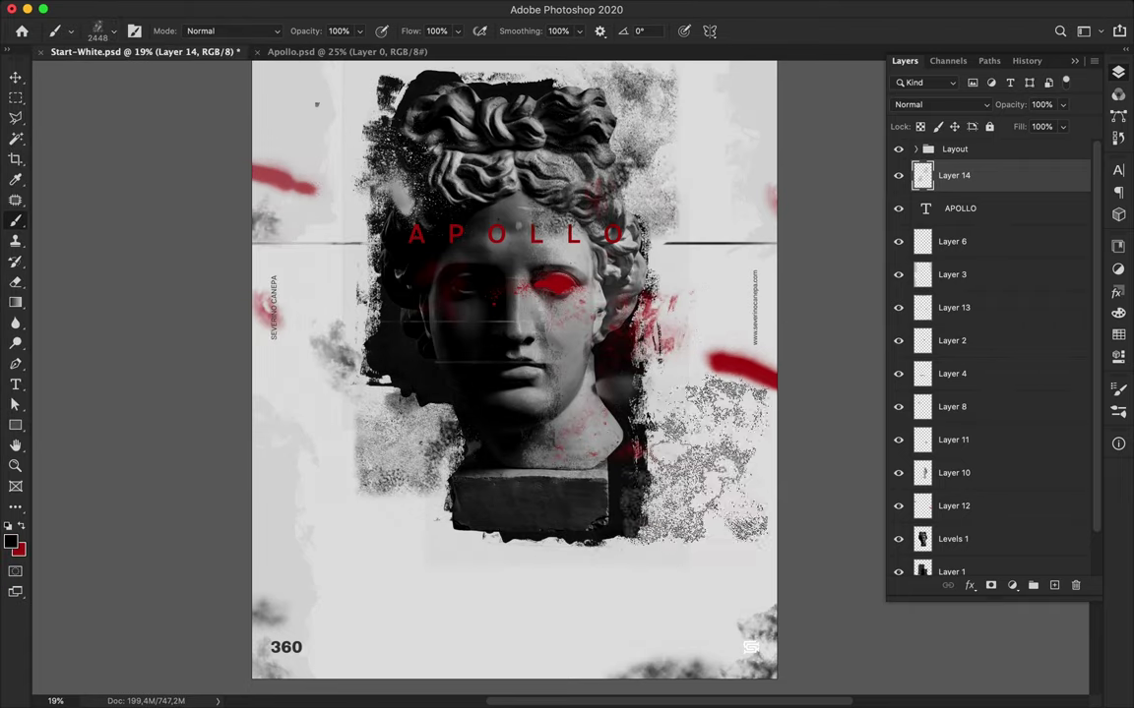
pyautogui.scroll(5, 512, 374)
# Dab ink texture over the top-left corner and lower the paint layer's Fill to 18%
pyautogui.click(98, 31)
pyautogui.doubleClick(101, 236)
pyautogui.click(285, 304)
pyautogui.press('v')
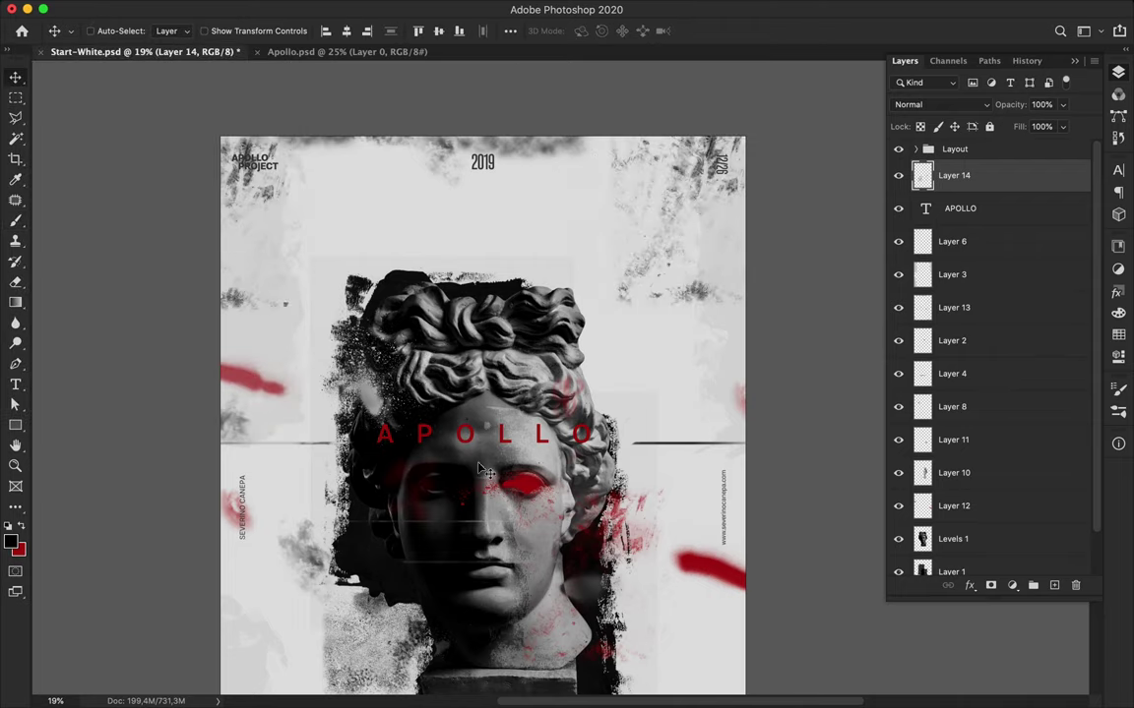
pyautogui.press('b')
pyautogui.scroll(-2, 482, 413)
pyautogui.click(940, 104)
pyautogui.click(1062, 126)
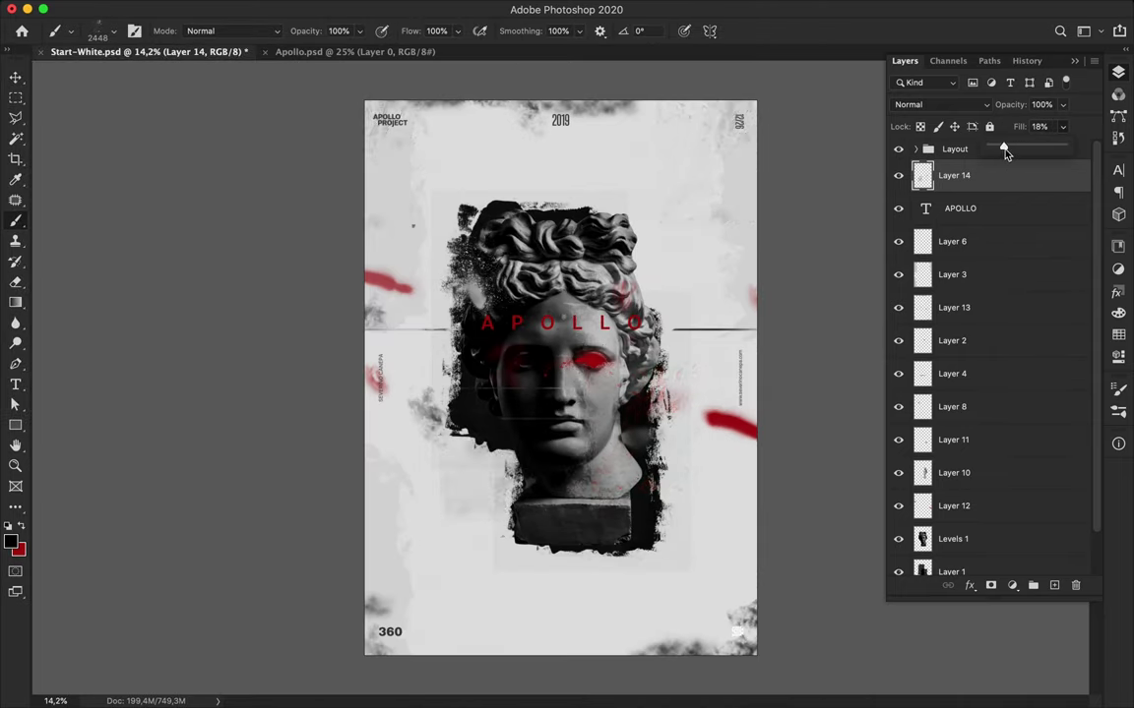
pyautogui.click(1054, 585)
# On a new layer, add ink texture near the top-right and splatter on the left side
pyautogui.click(68, 31)
pyautogui.click(556, 221)
pyautogui.click(670, 148)
pyautogui.press('v')
pyautogui.press('b')
pyautogui.click(103, 30)
pyautogui.click(131, 359)
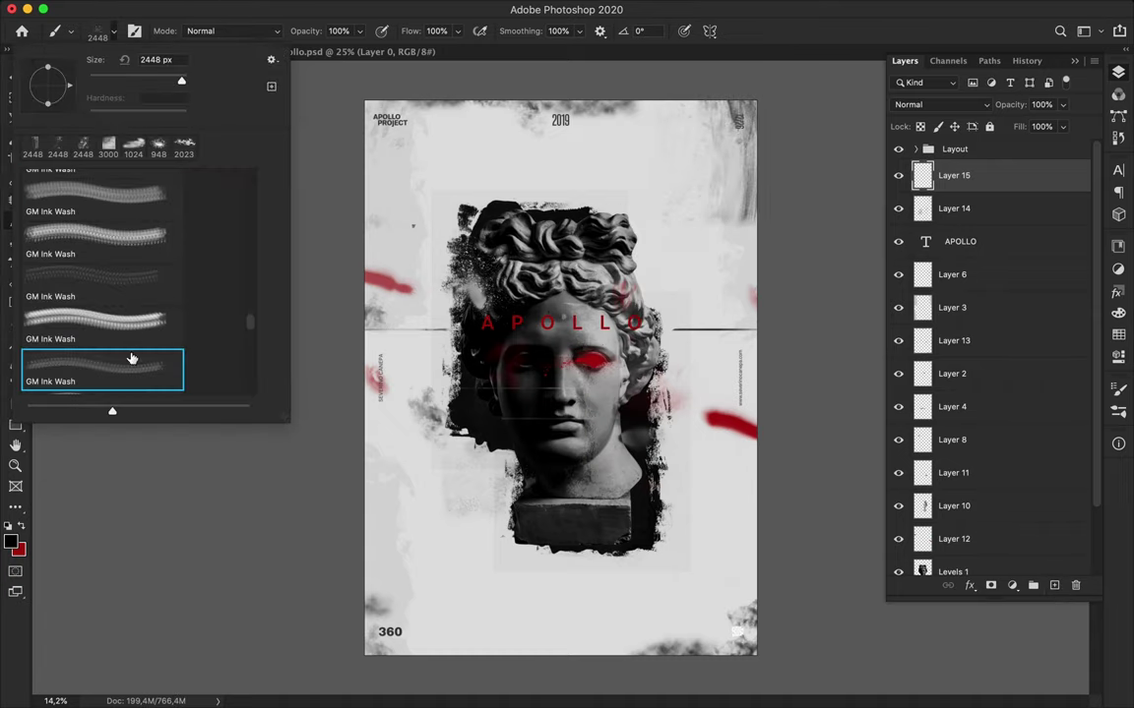
pyautogui.click(433, 502)
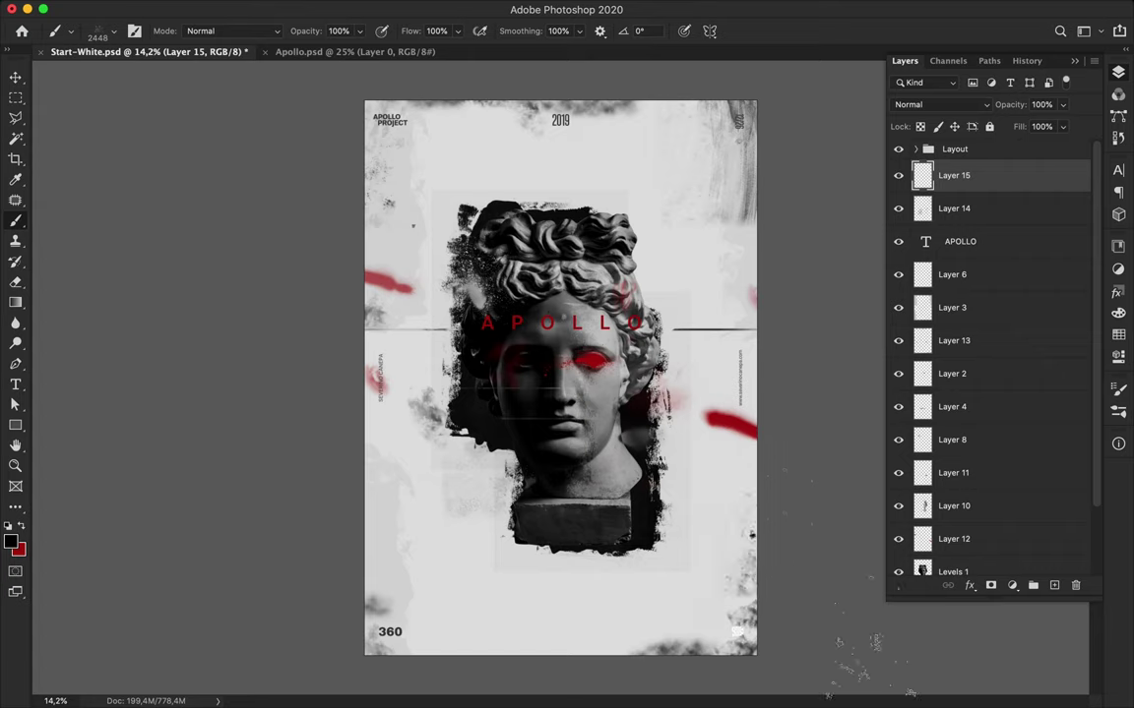
# Move APOLLO down across the red eye and drag the stone texture in as Layer 16
pyautogui.press('v')
pyautogui.scroll(2, 573, 384)
pyautogui.scroll(2, 566, 261)
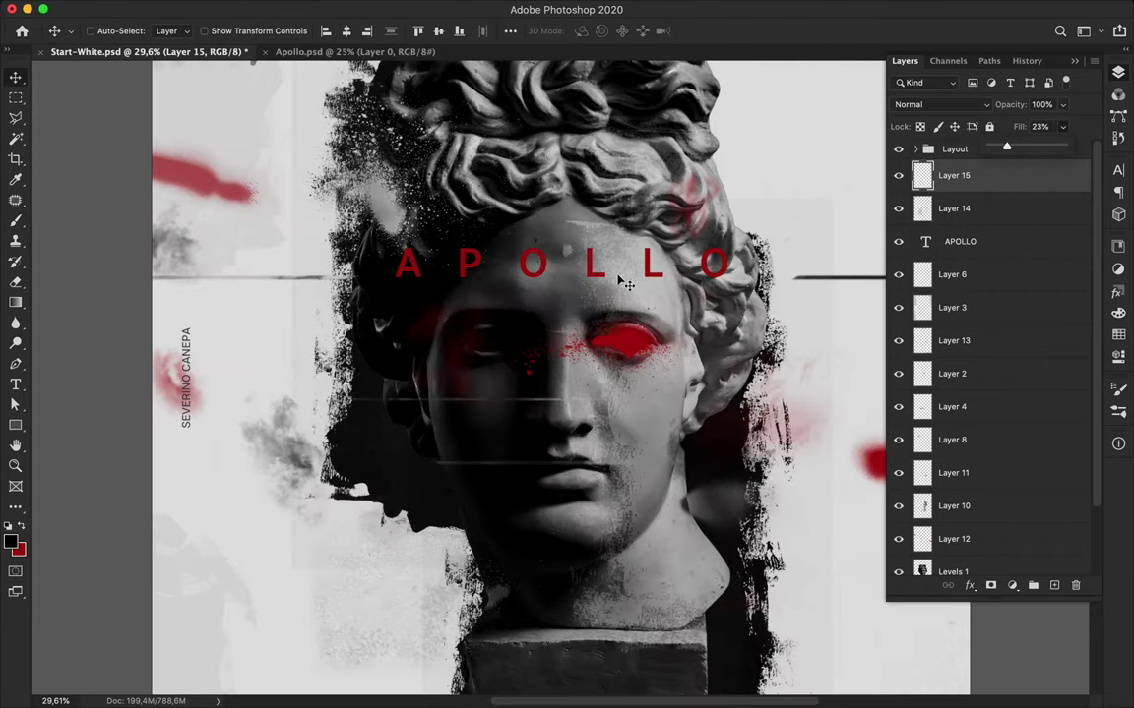
pyautogui.doubleClick(645, 335)
pyautogui.press('Escape')
pyautogui.moveTo(648, 346); pyautogui.dragTo(643, 404)
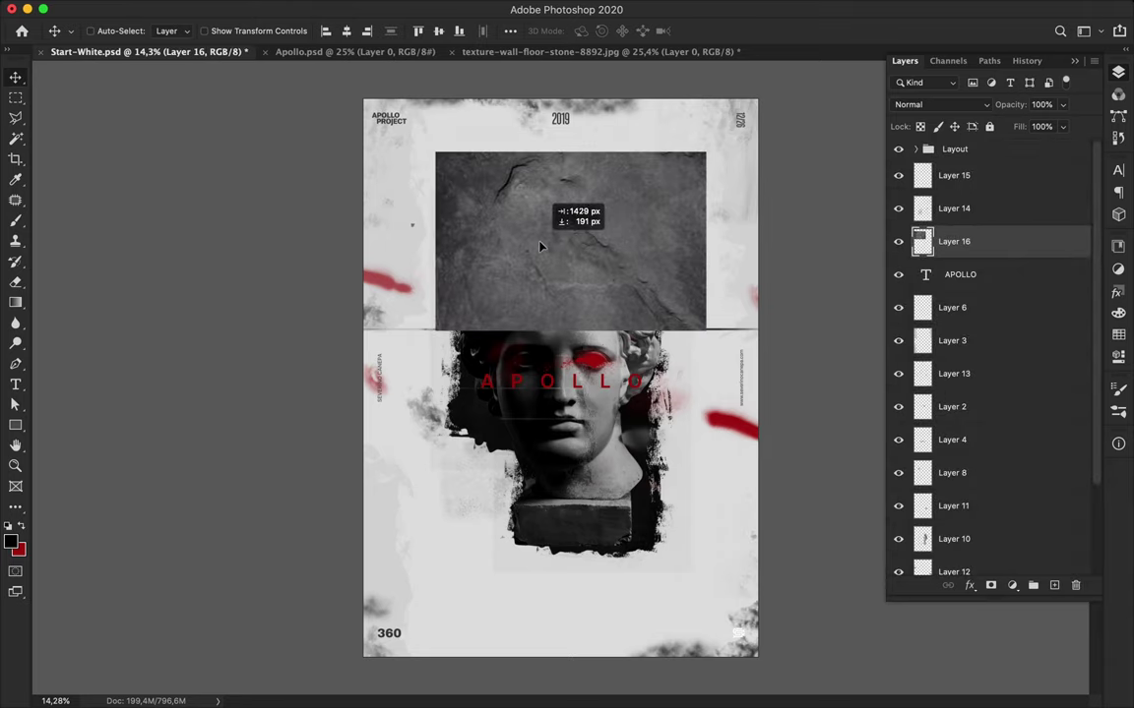
pyautogui.moveTo(194, 9); pyautogui.dragTo(484, 217)
pyautogui.moveTo(975, 244)
pyautogui.mouseDown()
pyautogui.moveTo(975, 560)
pyautogui.moveTo(987, 264)
pyautogui.mouseUp()
# Try a Levels adjustment boosting the stone texture's contrast, then remove it
pyautogui.click(1012, 586)
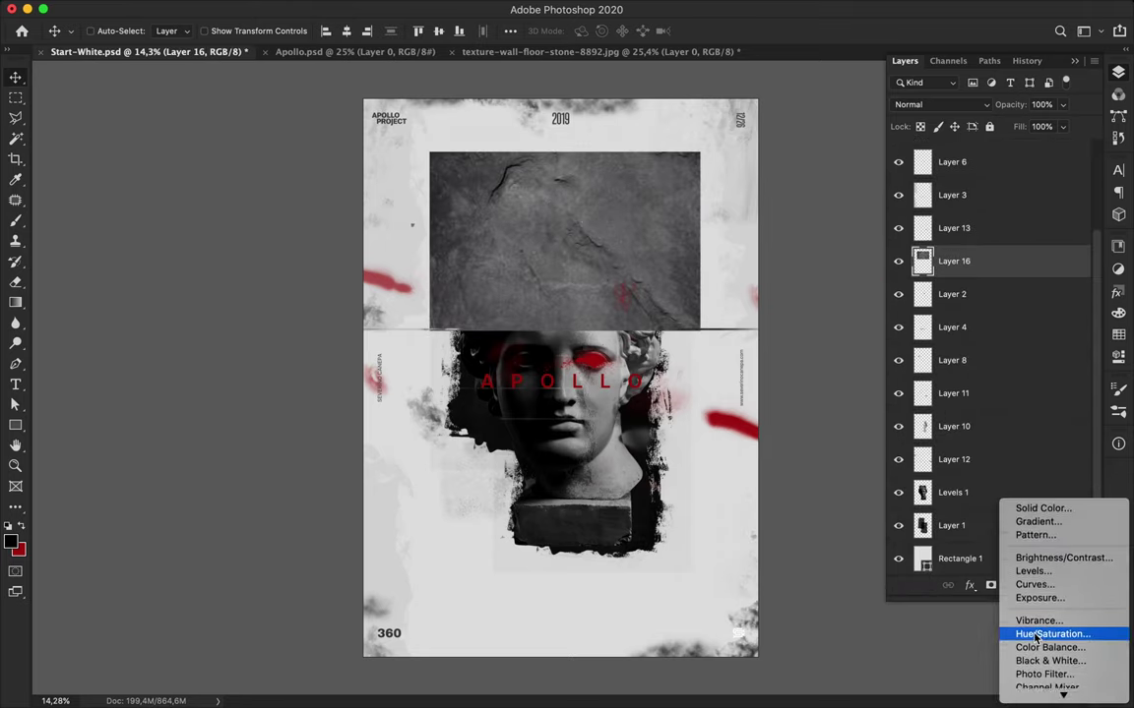
pyautogui.click(1029, 558)
pyautogui.moveTo(890, 398); pyautogui.dragTo(938, 399)
pyautogui.moveTo(1080, 399); pyautogui.dragTo(956, 401)
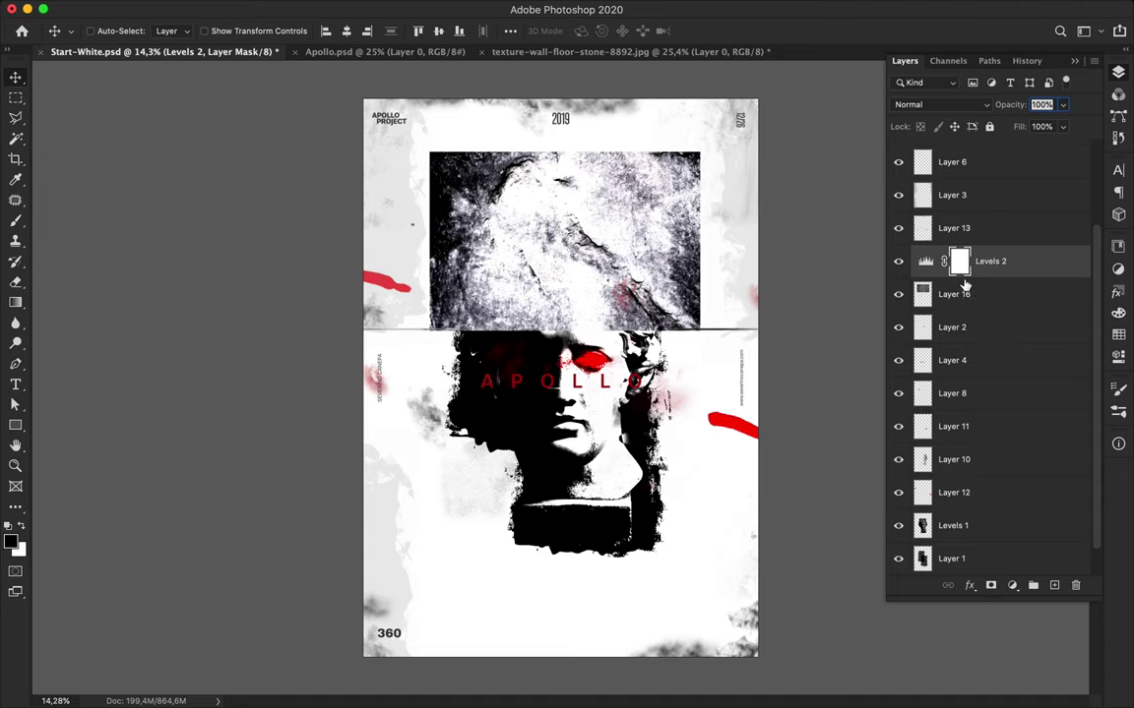
pyautogui.press('BackSpace')
# Set Layer 16's blend mode to Overlay after testing Vivid Light, and enlarge the eraser
pyautogui.click(940, 104)
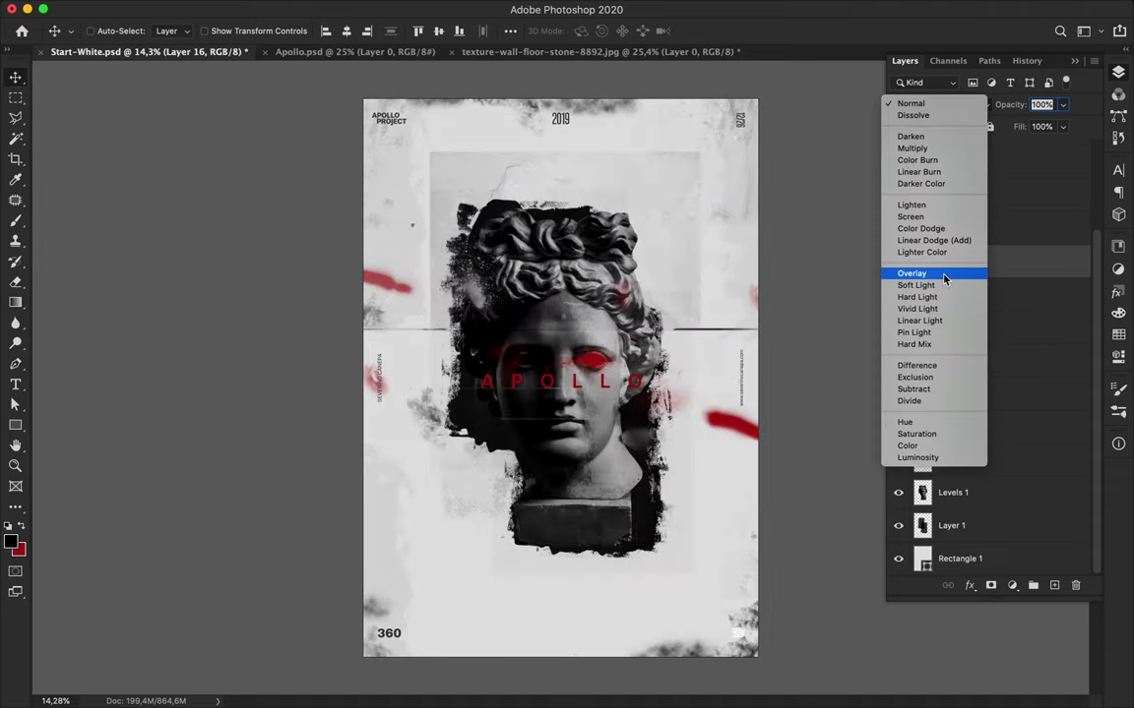
pyautogui.click(936, 306)
pyautogui.click(940, 104)
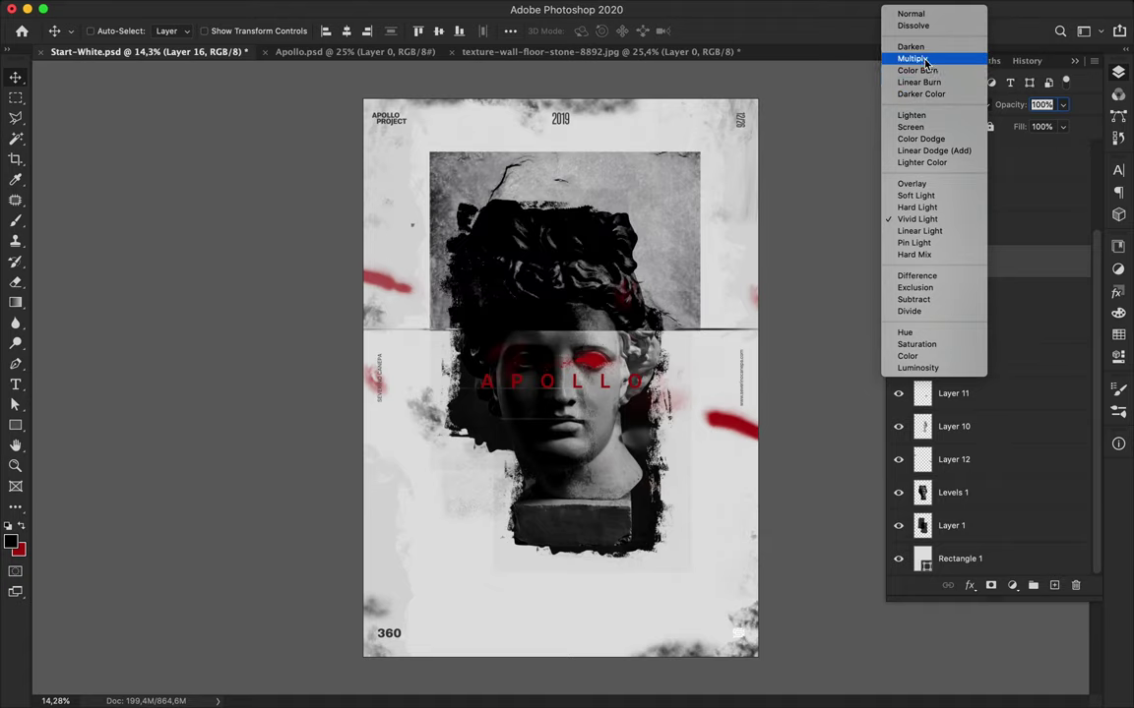
pyautogui.click(913, 184)
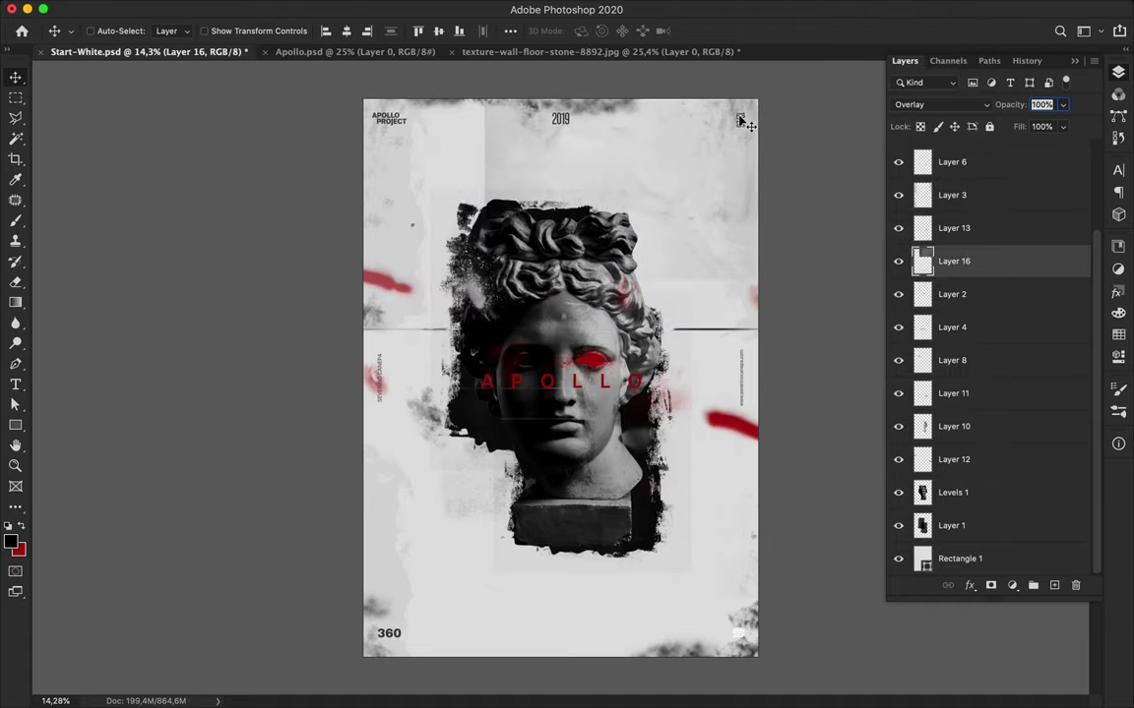
pyautogui.press('e')
pyautogui.click(106, 30)
pyautogui.press('Return')
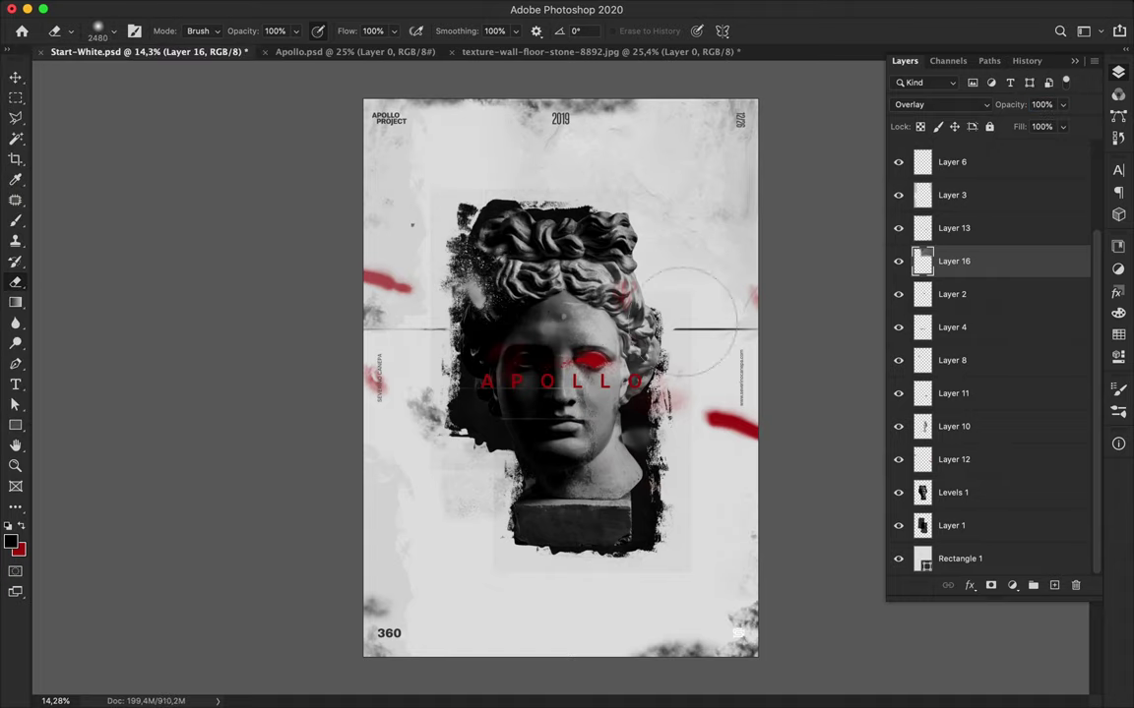
# Rotate a copy of the stone texture about 165° to cover the poster's lower half
pyautogui.press('v')
pyautogui.hotkey('ctrl', 't')
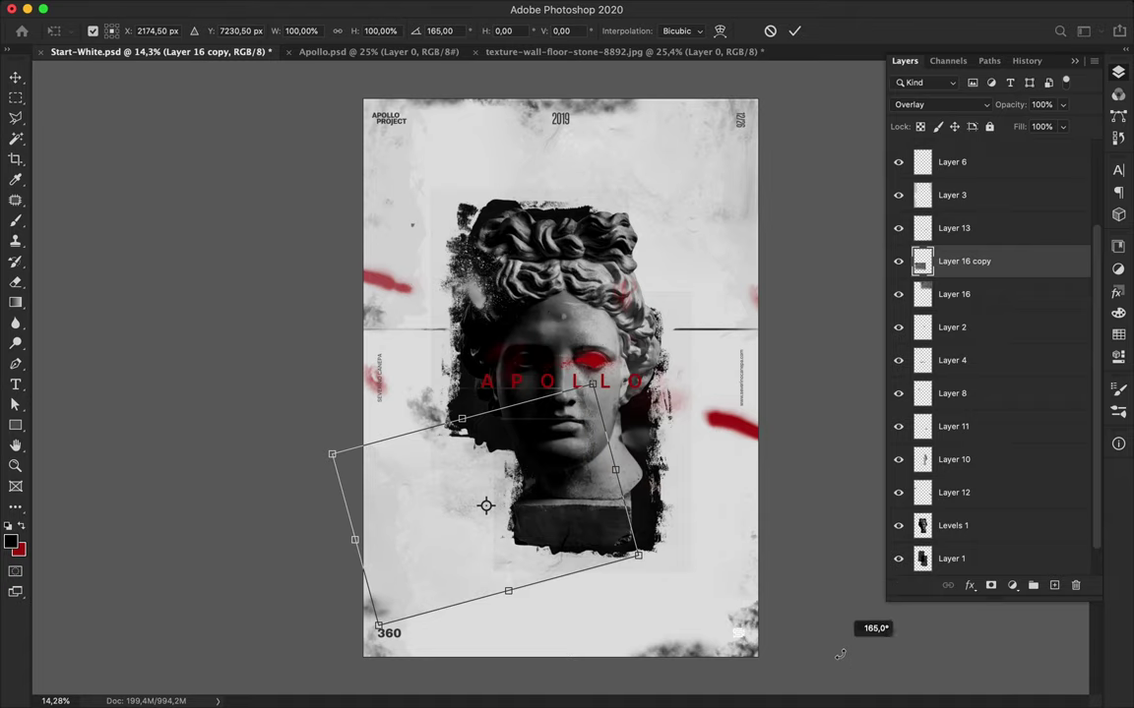
pyautogui.moveTo(689, 610)
pyautogui.mouseDown()
pyautogui.moveTo(458, 567)
pyautogui.moveTo(465, 577)
pyautogui.mouseUp()
pyautogui.press('Return')
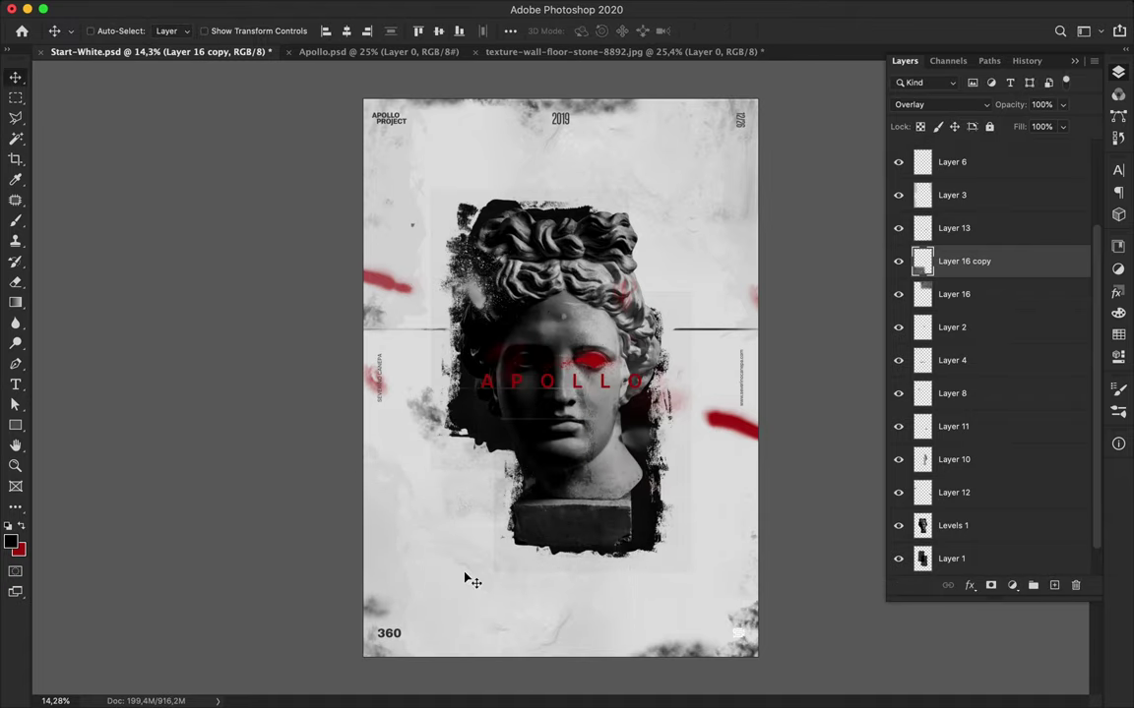
pyautogui.scroll(3, 590, 280)
pyautogui.scroll(-3, 587, 279)
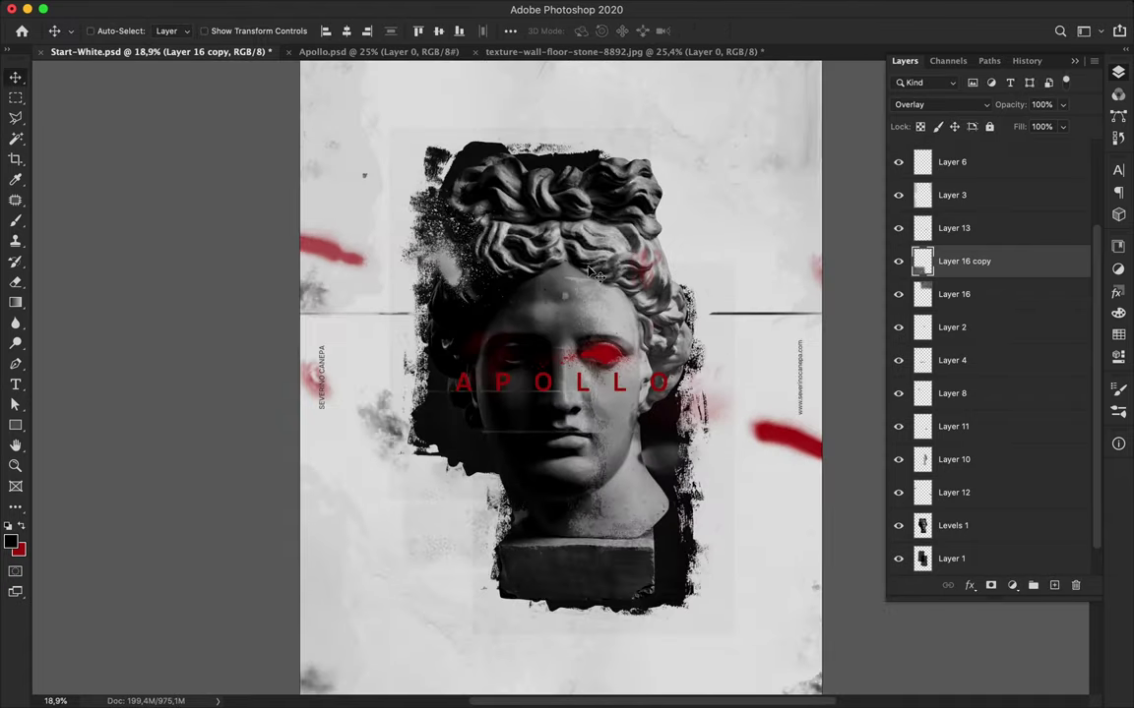
pyautogui.scroll(3, 1003, 295)
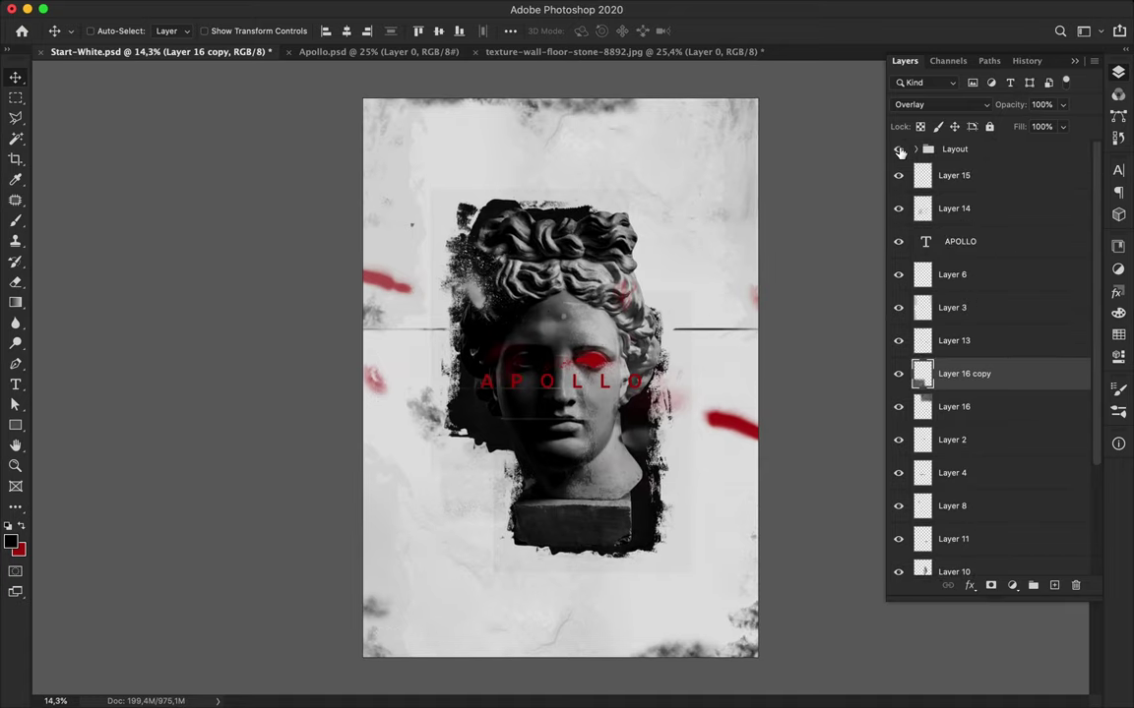
# Pick a WG Dust Particles brush and dab dust particles on the poster's lower left
pyautogui.press('b')
pyautogui.click(104, 31)
pyautogui.click(103, 236)
pyautogui.press('Return')
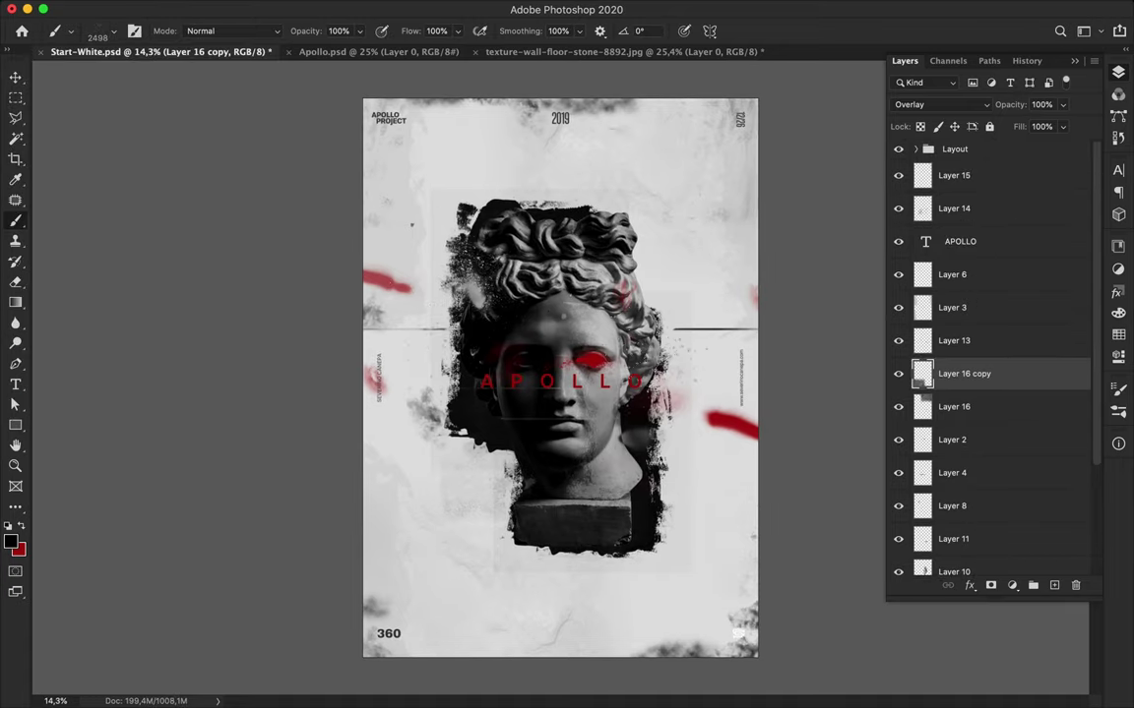
pyautogui.click(103, 31)
pyautogui.click(102, 278)
pyautogui.press('Return')
pyautogui.click(428, 566)
# Try further Dust Particles brushes, ending on the 2499 px dust brush
pyautogui.click(113, 31)
pyautogui.click(103, 324)
pyautogui.press('Return')
pyautogui.click(113, 30)
pyautogui.click(119, 255)
pyautogui.press('Return')
pyautogui.click(113, 31)
pyautogui.click(102, 305)
pyautogui.press('Return')
# Choose the 2352 px dirty texture brush and select Layer 17 at the stack bottom
pyautogui.click(113, 31)
pyautogui.scroll(-10, 132, 194)
pyautogui.scroll(-5, 89, 300)
pyautogui.scroll(-5, 89, 300)
pyautogui.click(69, 329)
pyautogui.click(69, 372)
pyautogui.press('Return')
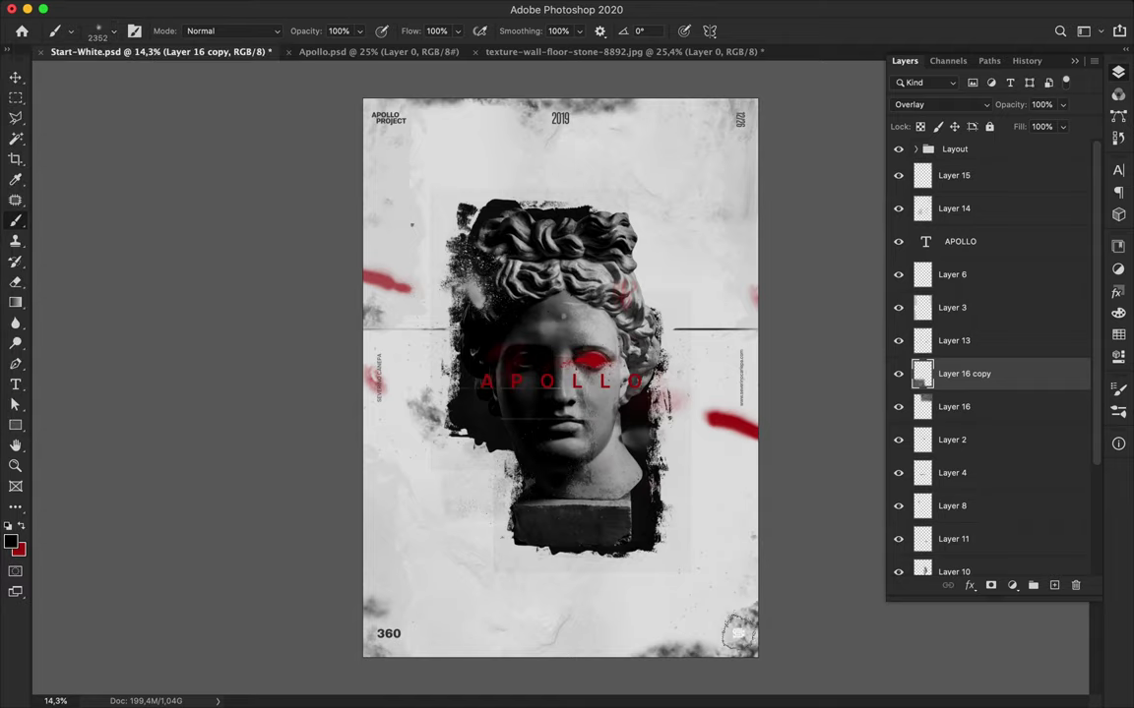
pyautogui.scroll(-5, 984, 522)
pyautogui.click(1032, 556)
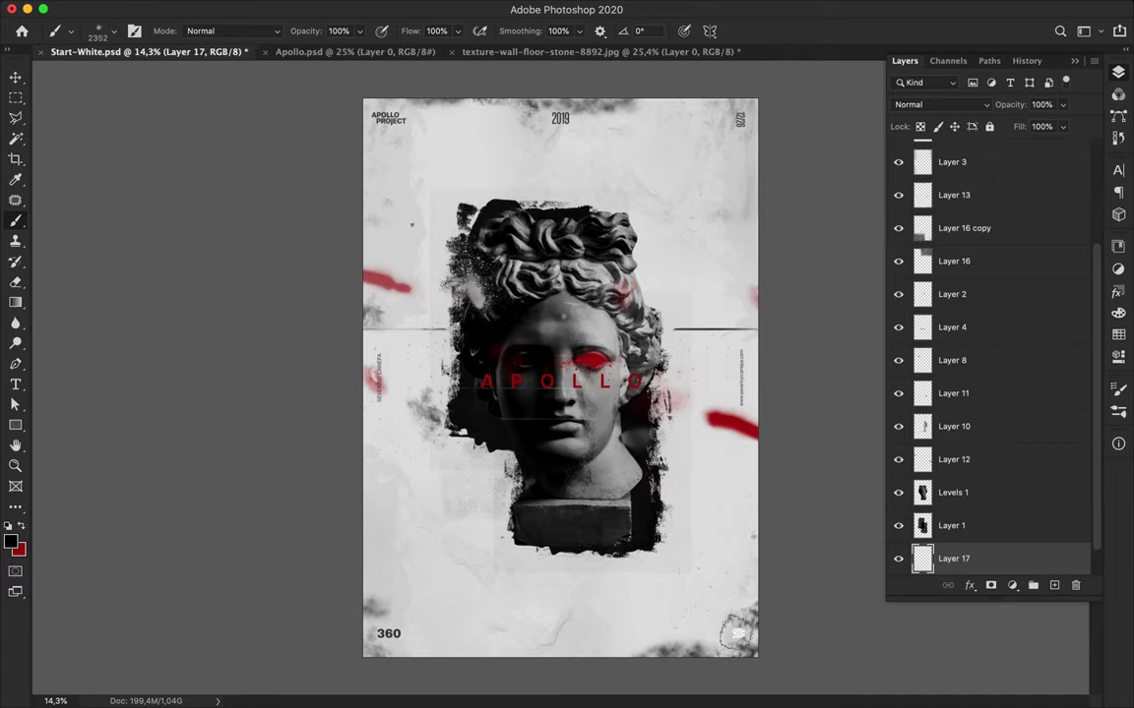
# Choose a T9 Dirty Sprays brush, then step back to the previous Dirty Sprays brush
pyautogui.click(120, 32)
pyautogui.click(99, 325)
pyautogui.click(317, 341)
pyautogui.click(105, 35)
pyautogui.press(',')
pyautogui.press(',')
pyautogui.click(320, 182)
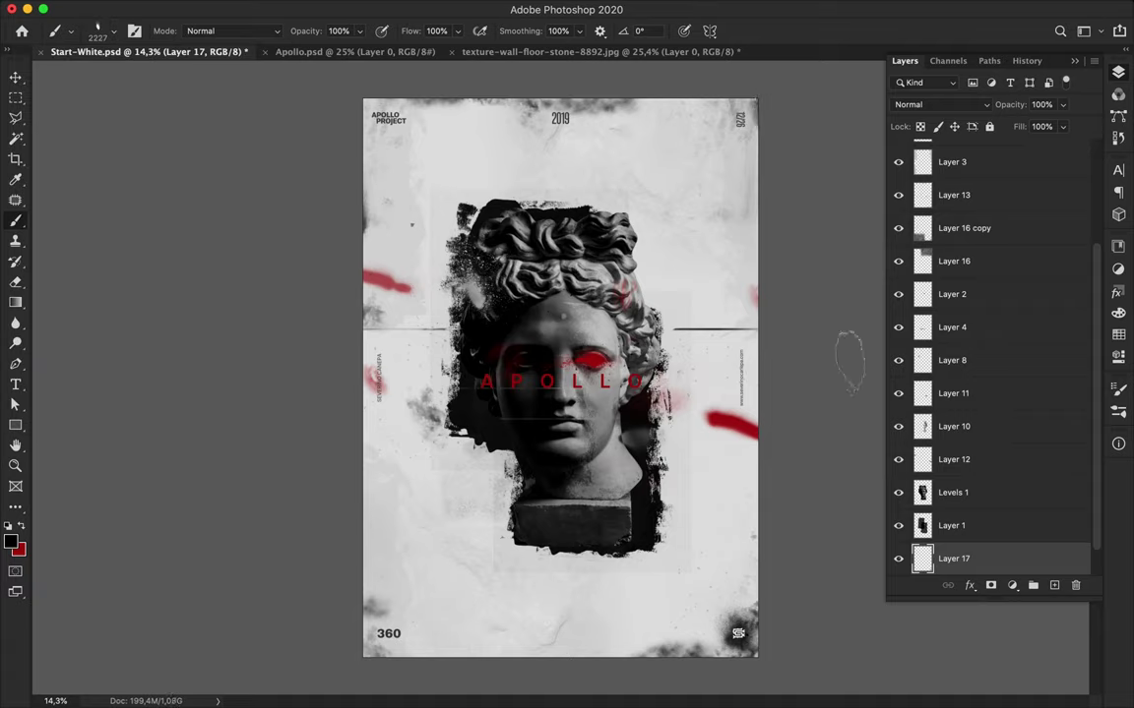
# Settle on the top Dirty Sprays brush, add Layer 18 above Levels 1, and switch to Move
pyautogui.click(113, 30)
pyautogui.press(',')
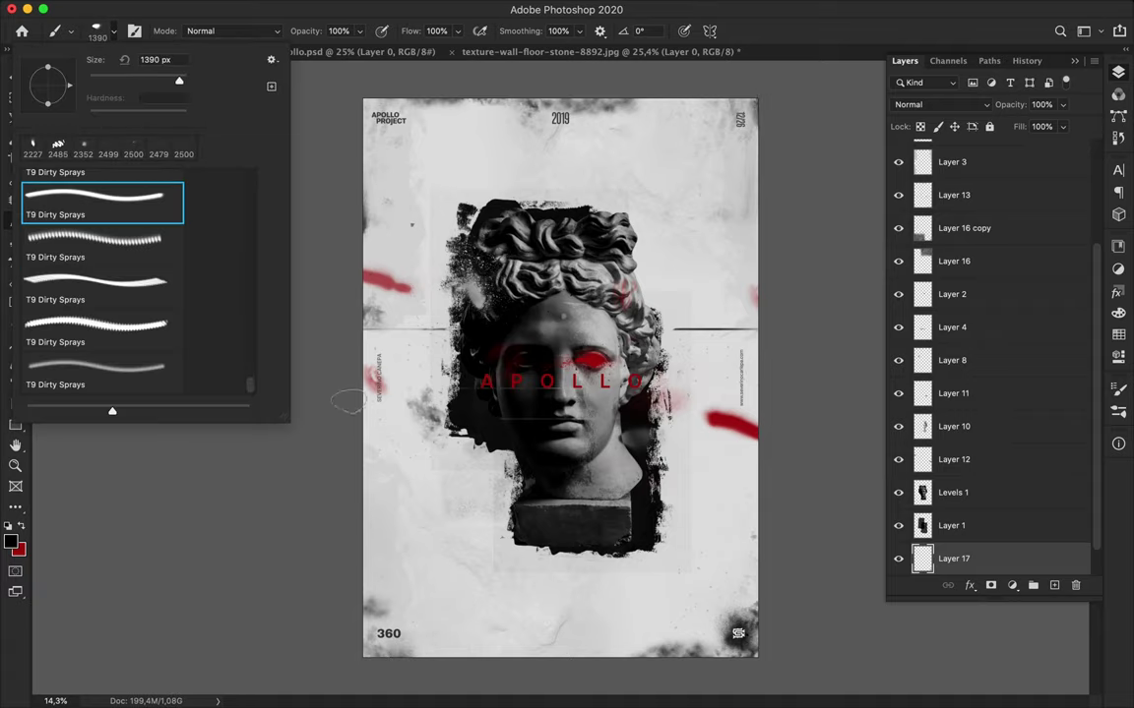
pyautogui.click(325, 364)
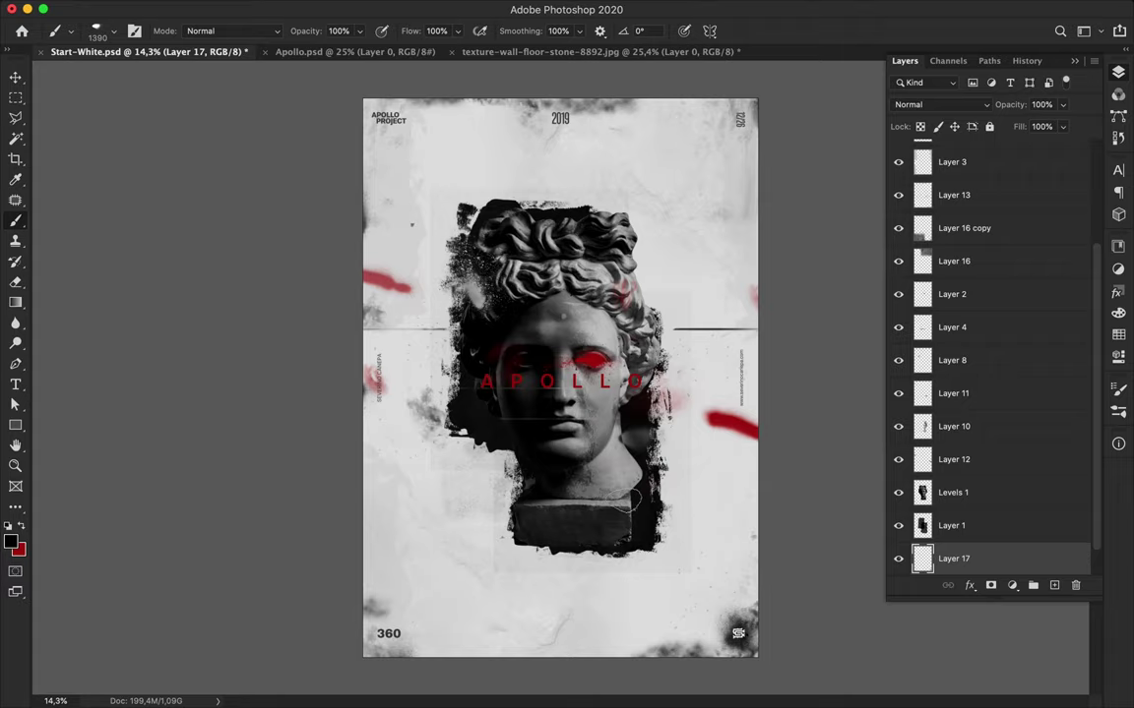
pyautogui.hotkey('ctrl', 'shift', 'alt', 'n')
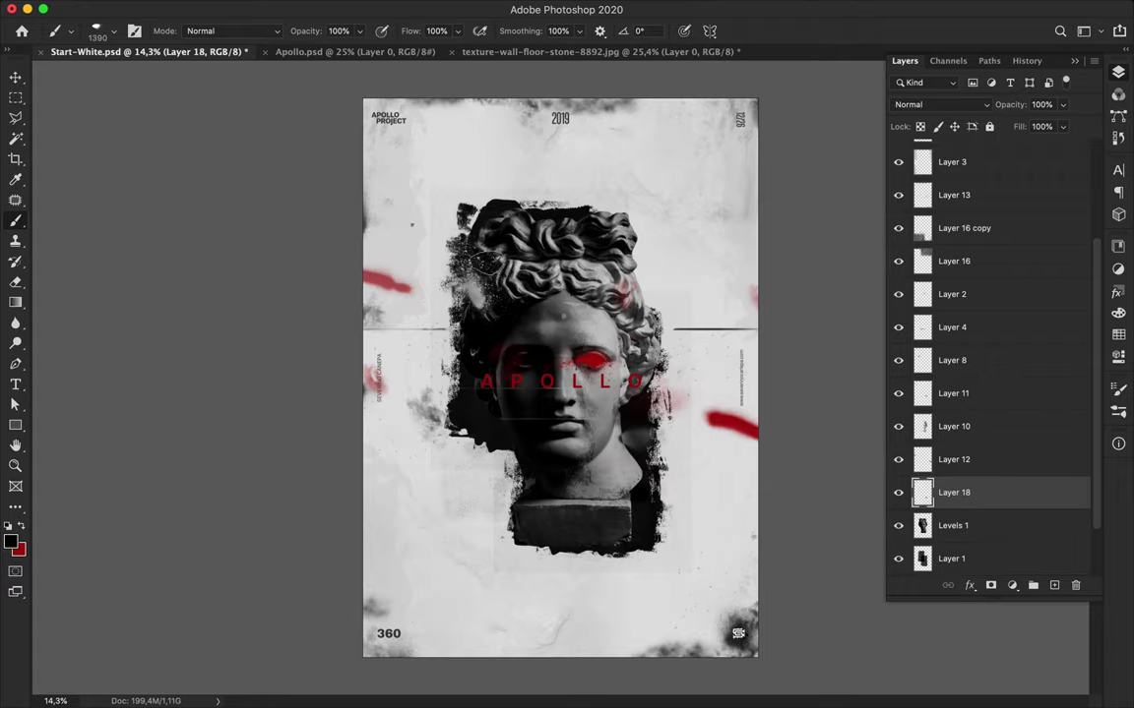
pyautogui.press('v')
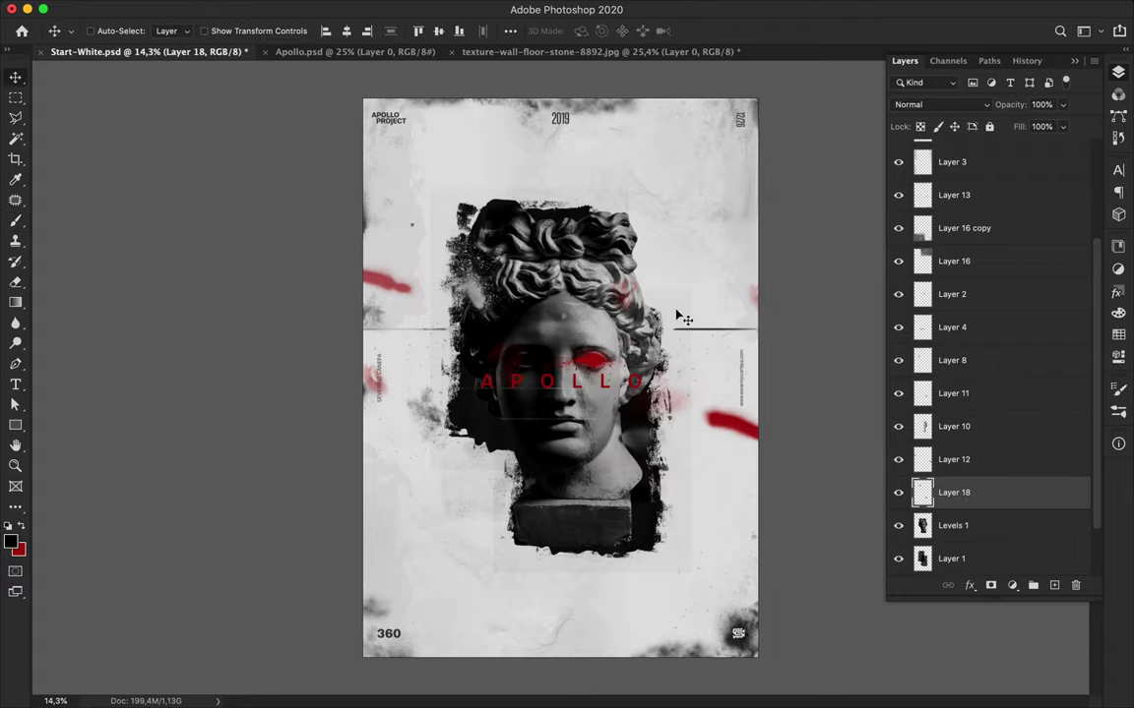